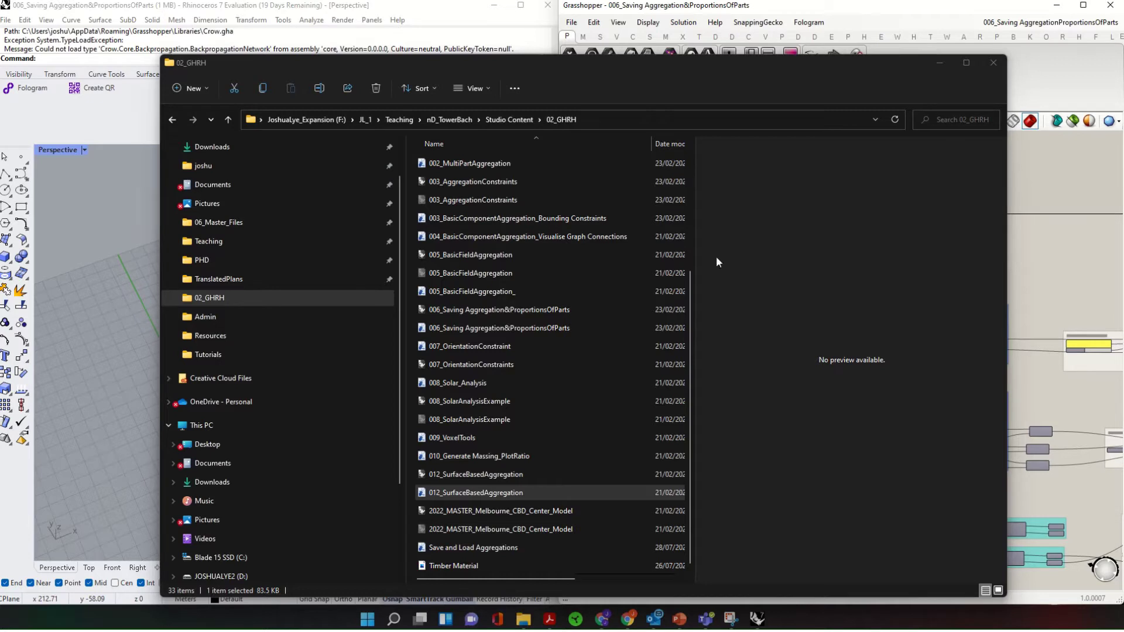
Step: Open the 006_Saving Aggregation&ProportionsOfParts model and its matching Grasshopper definition from the 02_GHRH folder
click(562, 309)
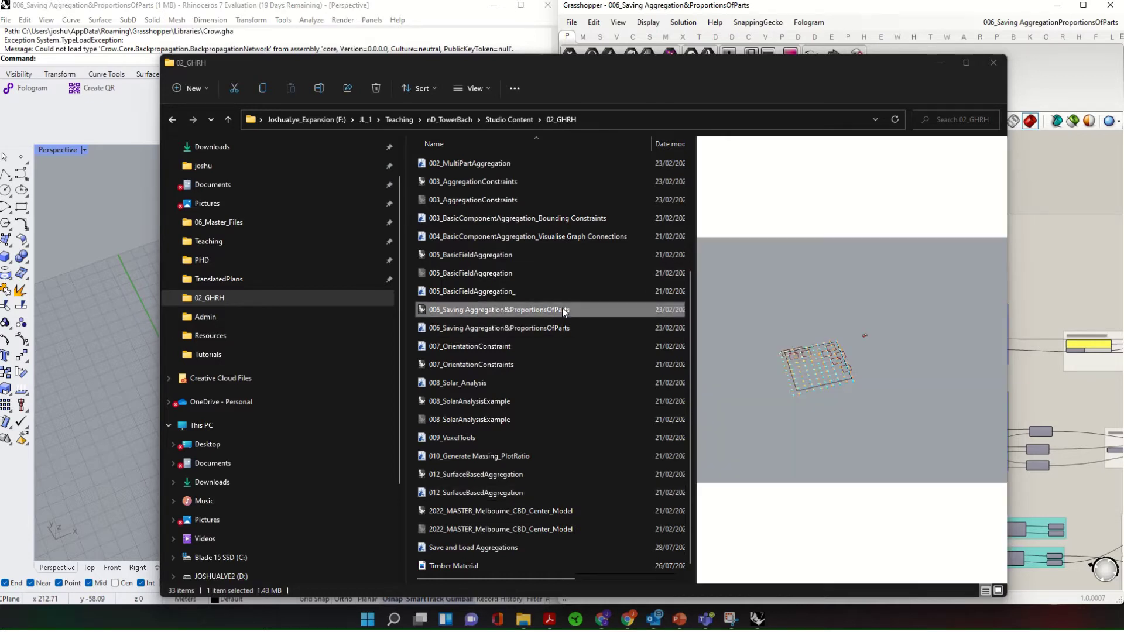
double_click(483, 328)
right_drag(335, 392, 266, 370)
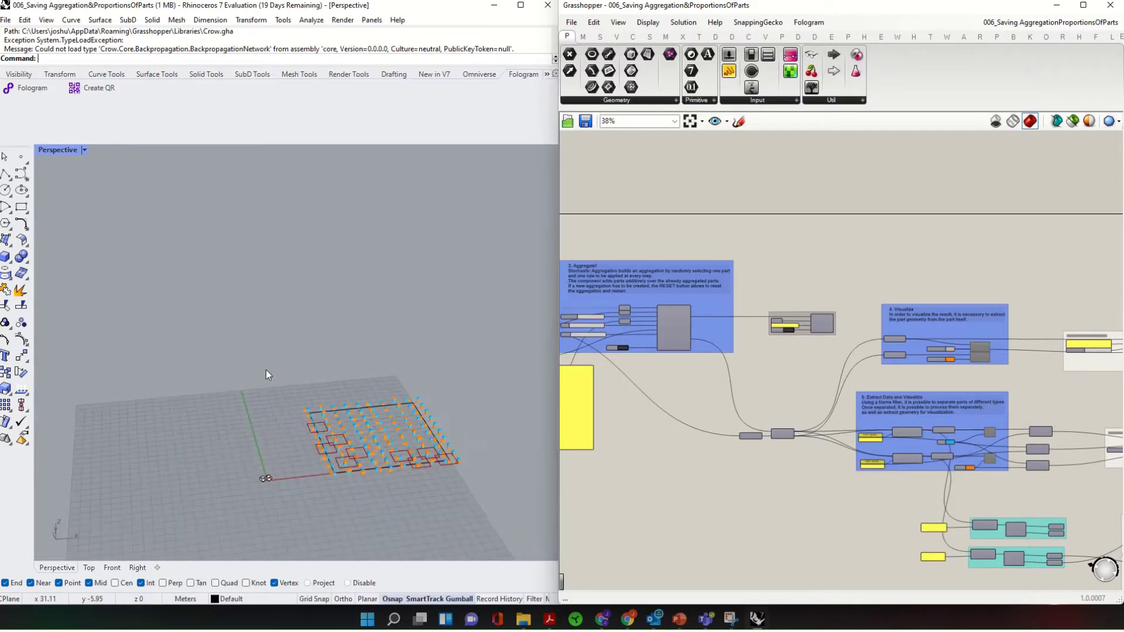
Step: Disconnect all wires from the PART_OUT output of the load aggregation component just before the Aggregate group
scroll(679, 310, down, 3)
right_drag(680, 310, 862, 319)
right_drag(657, 370, 792, 377)
scroll(779, 394, up, 1)
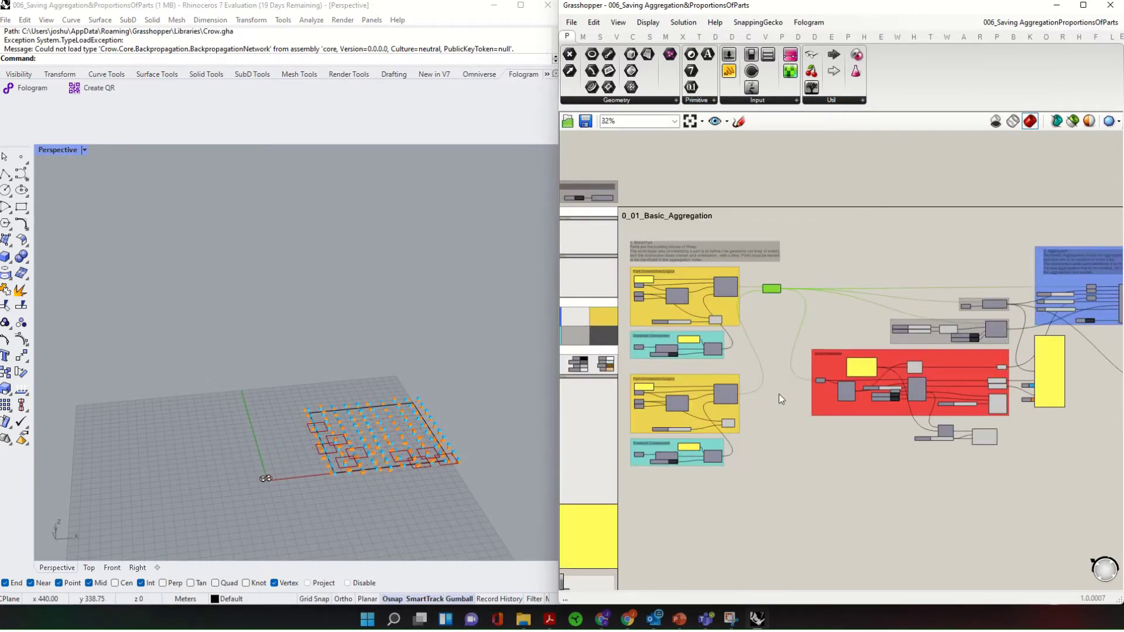
scroll(963, 321, up, 2)
scroll(827, 321, up, 2)
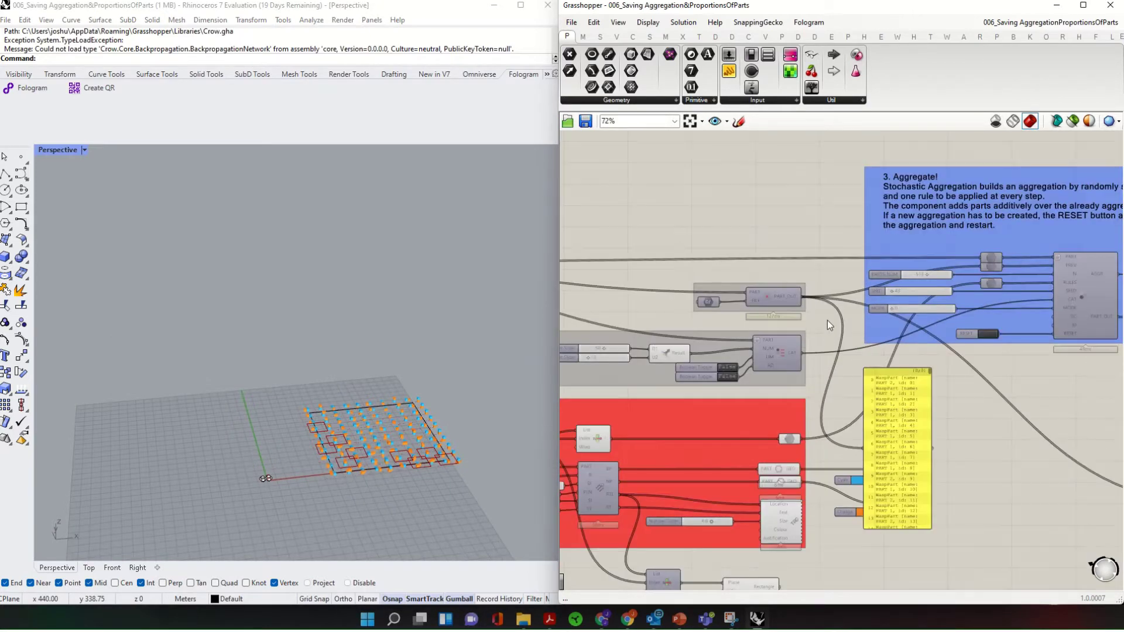
right_click(792, 298)
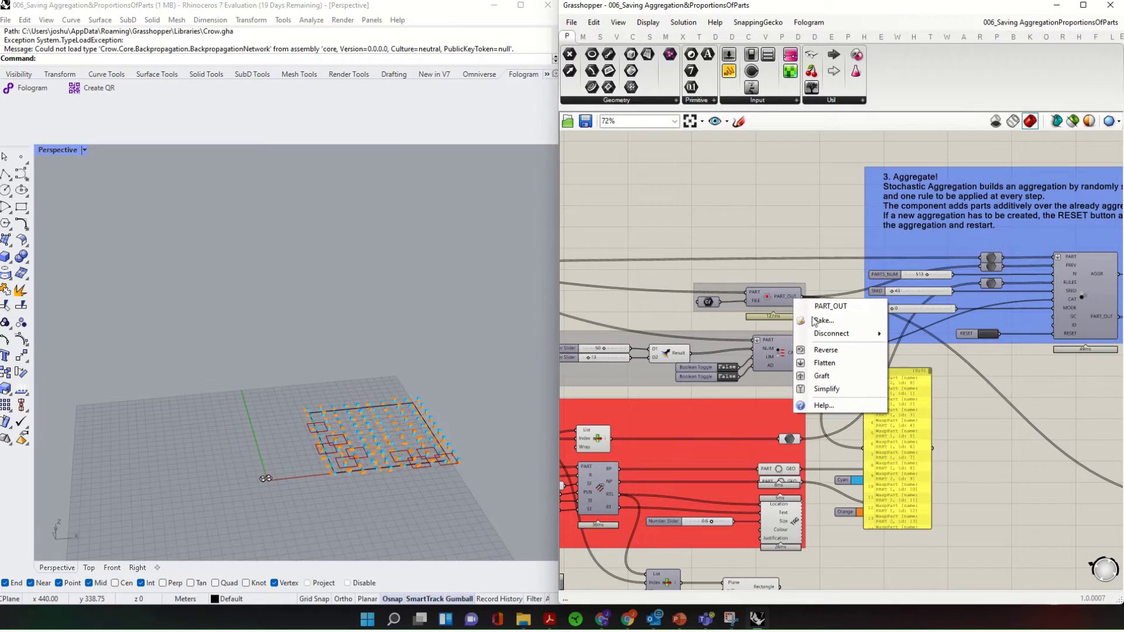
mouse_move(843, 333)
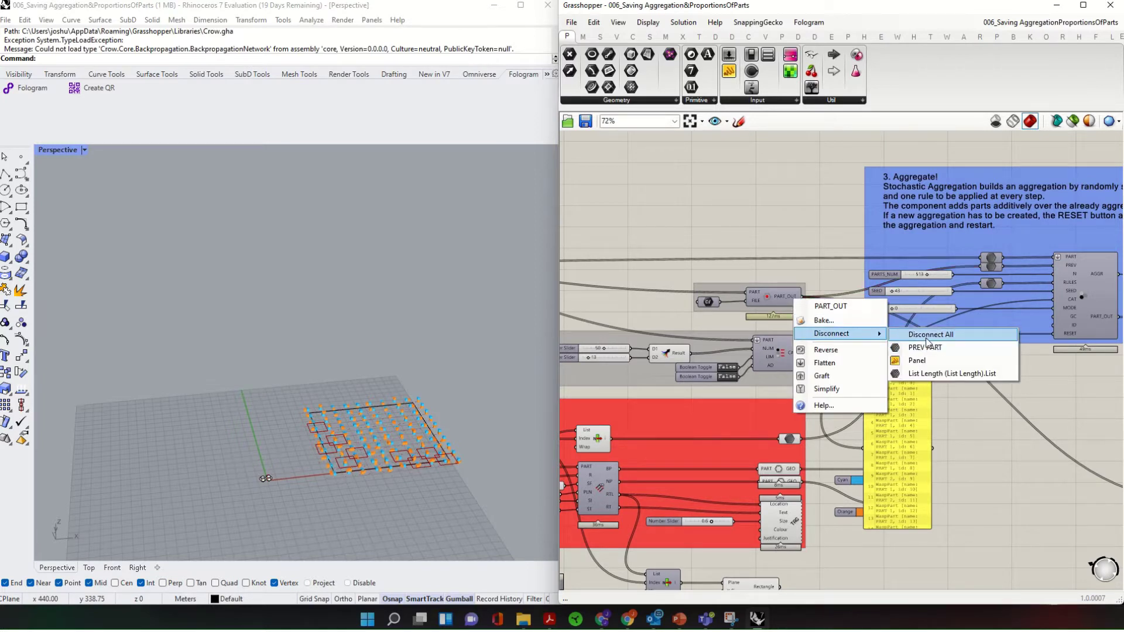
click(930, 336)
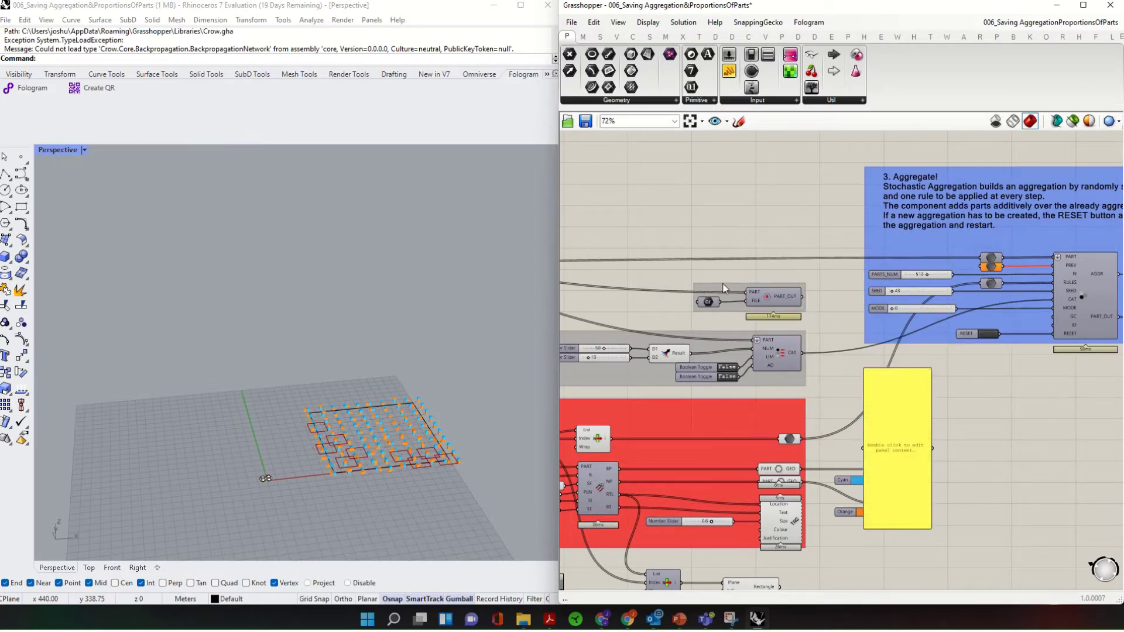
Step: Maximise the Grasshopper window and look up Save Aggregation to File among the Wasp aggregation components
right_drag(952, 369, 720, 326)
right_drag(884, 391, 600, 403)
scroll(822, 283, down, 2)
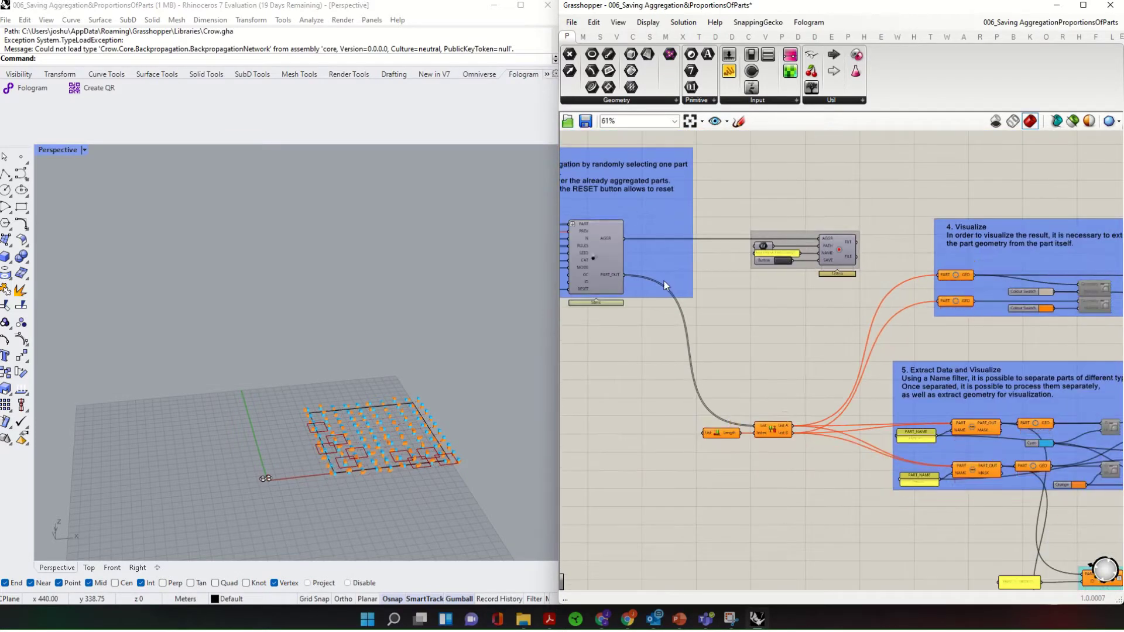
click(1083, 4)
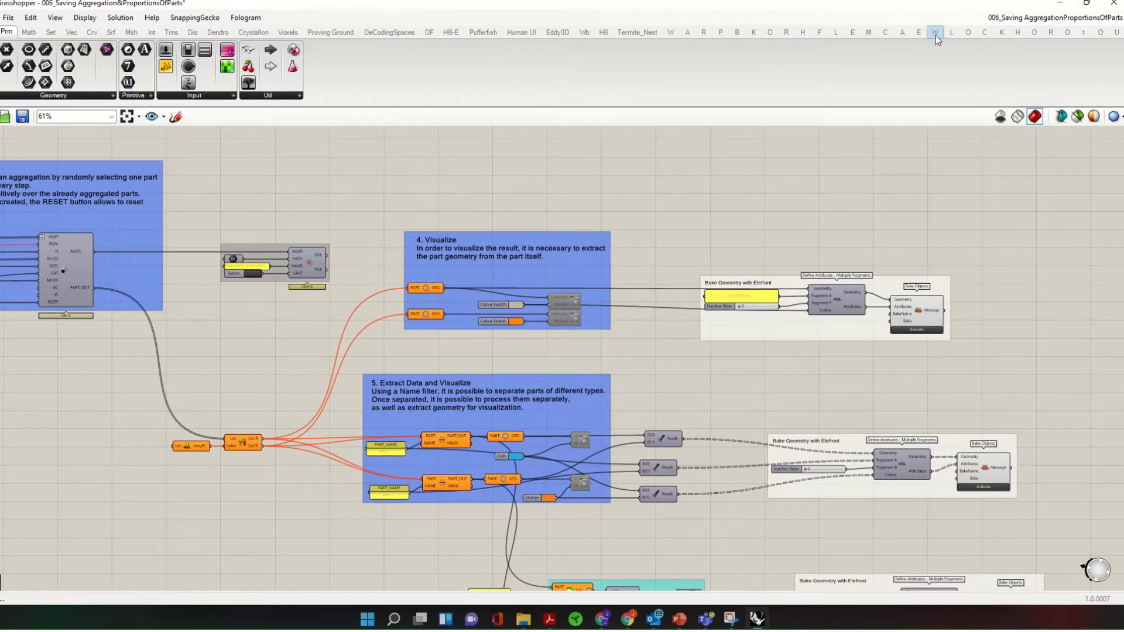
click(935, 34)
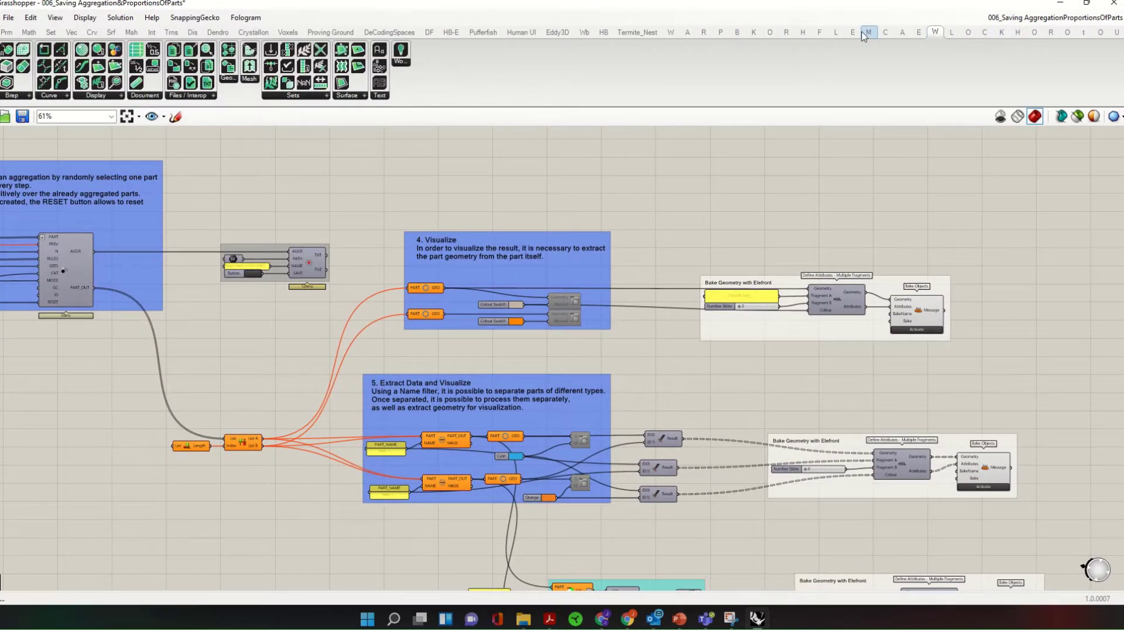
click(671, 33)
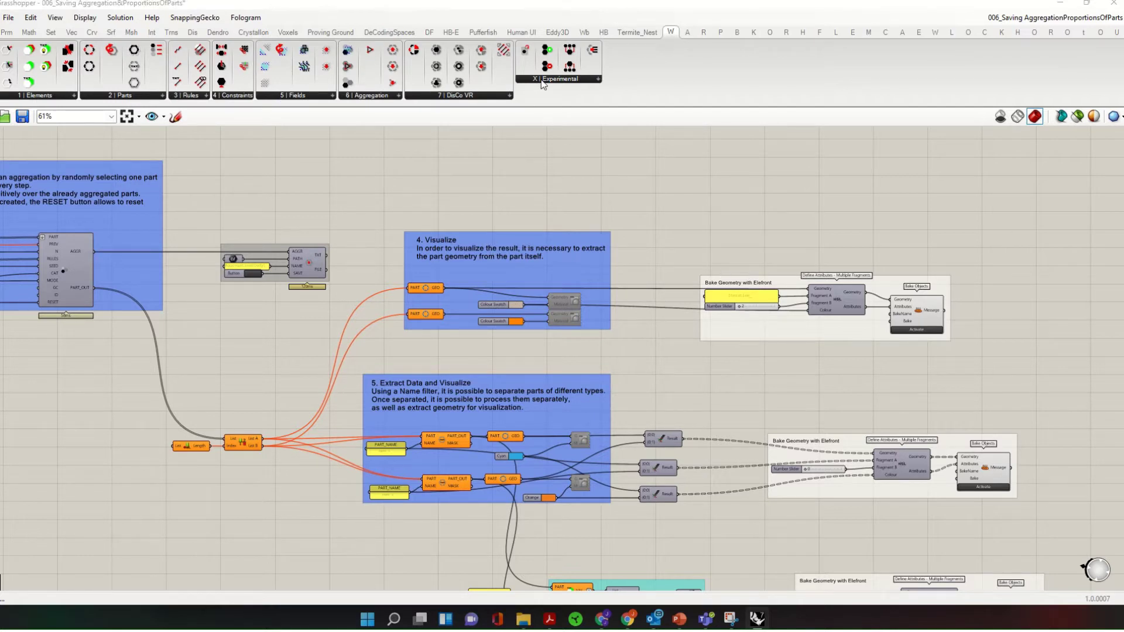
mouse_move(382, 102)
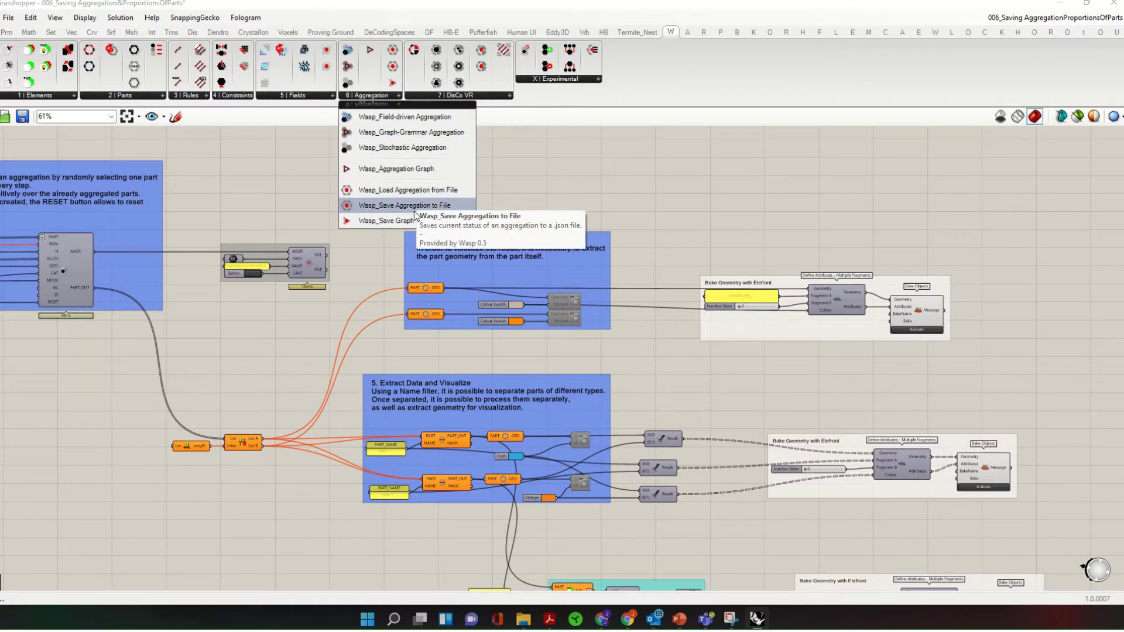
click(566, 193)
Step: Place a File Path parameter above the save aggregation group, and delete it again
right_drag(283, 268, 649, 255)
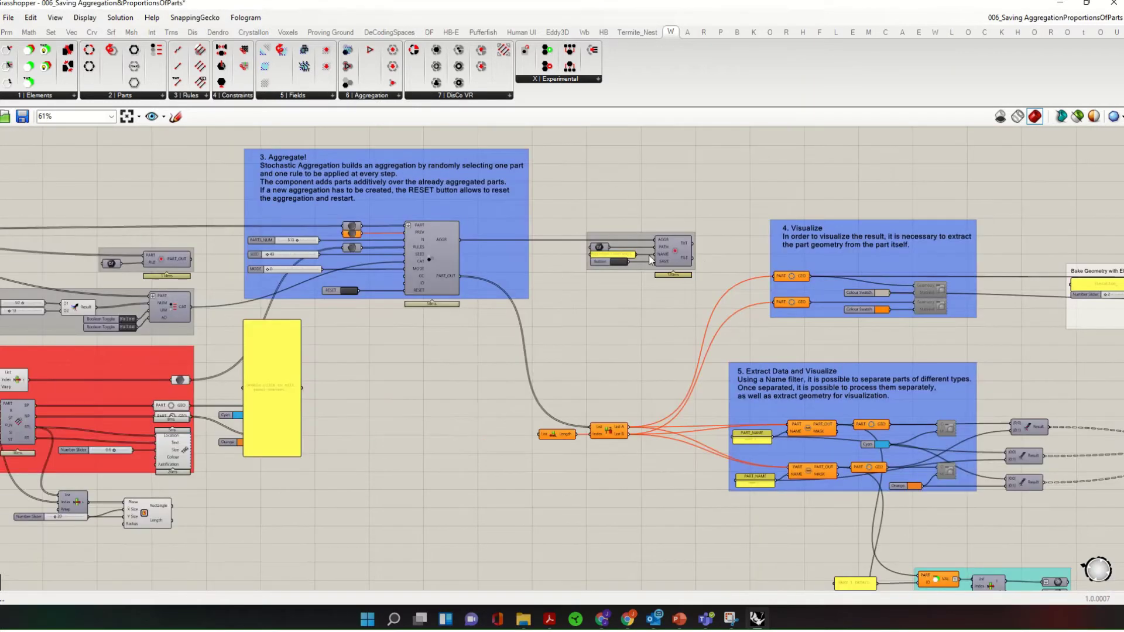
scroll(650, 259, up, 2)
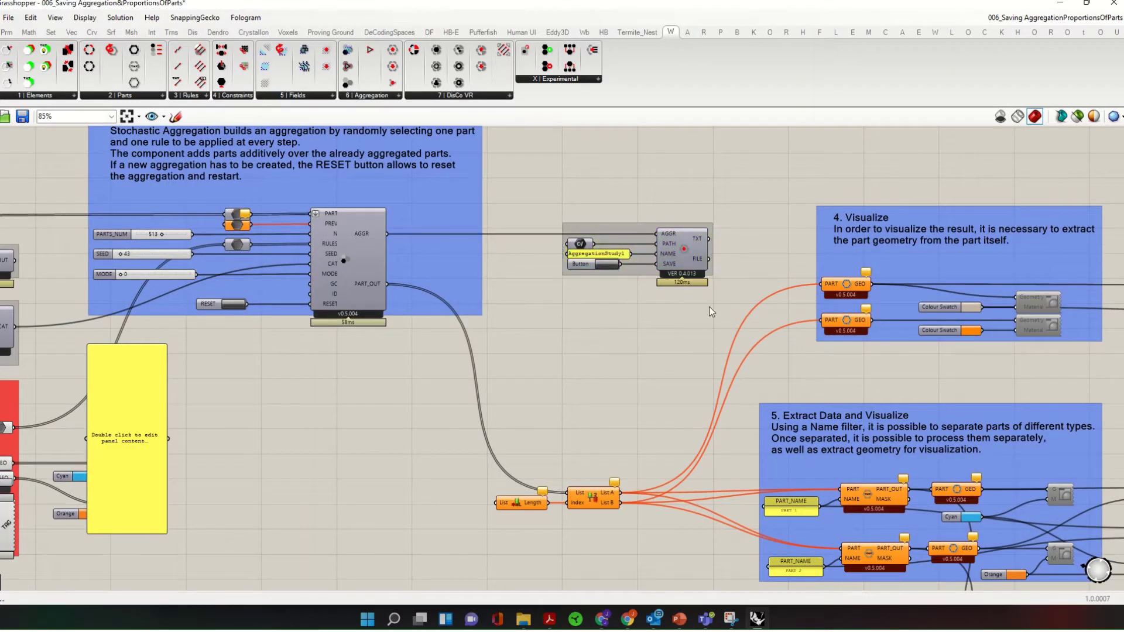
scroll(708, 307, up, 2)
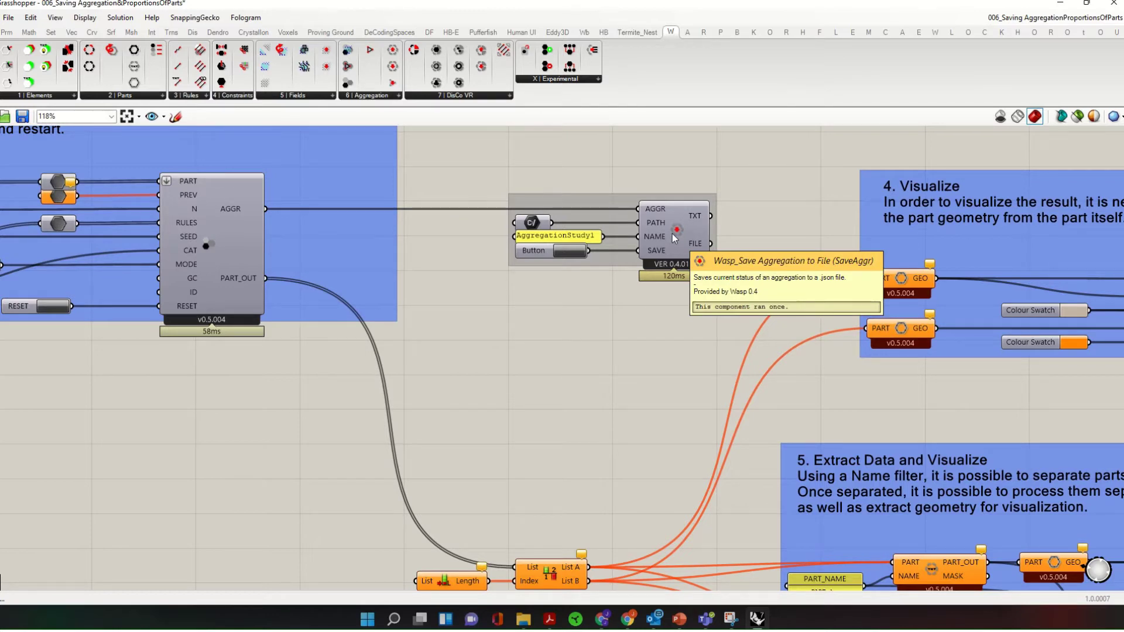
right_drag(672, 234, 659, 307)
double_click(550, 216)
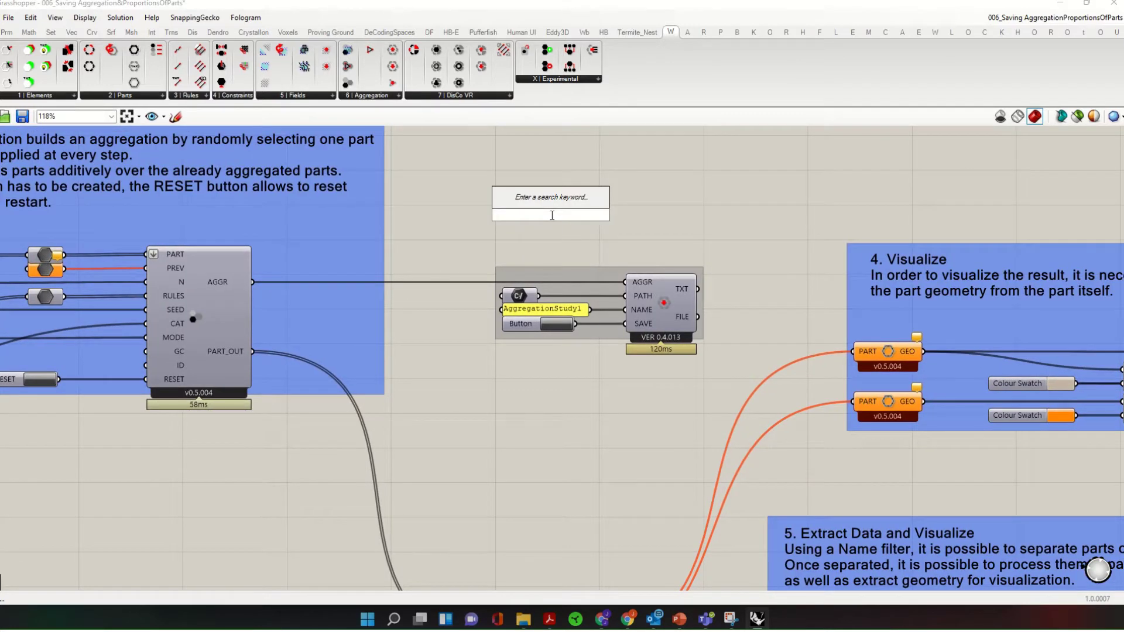
text(file)
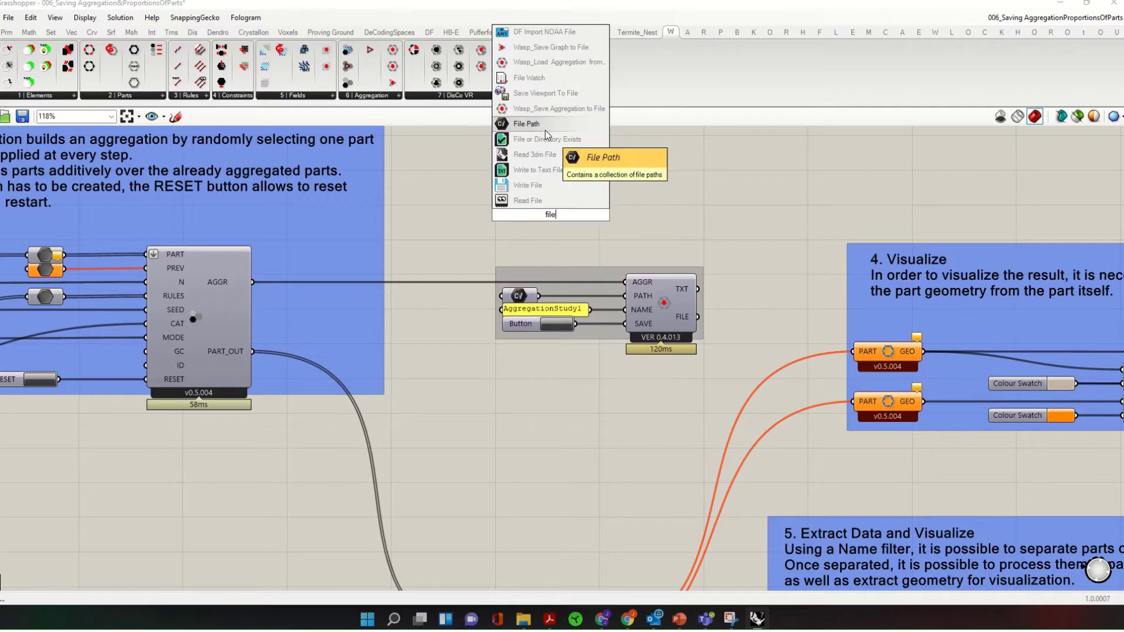
click(545, 128)
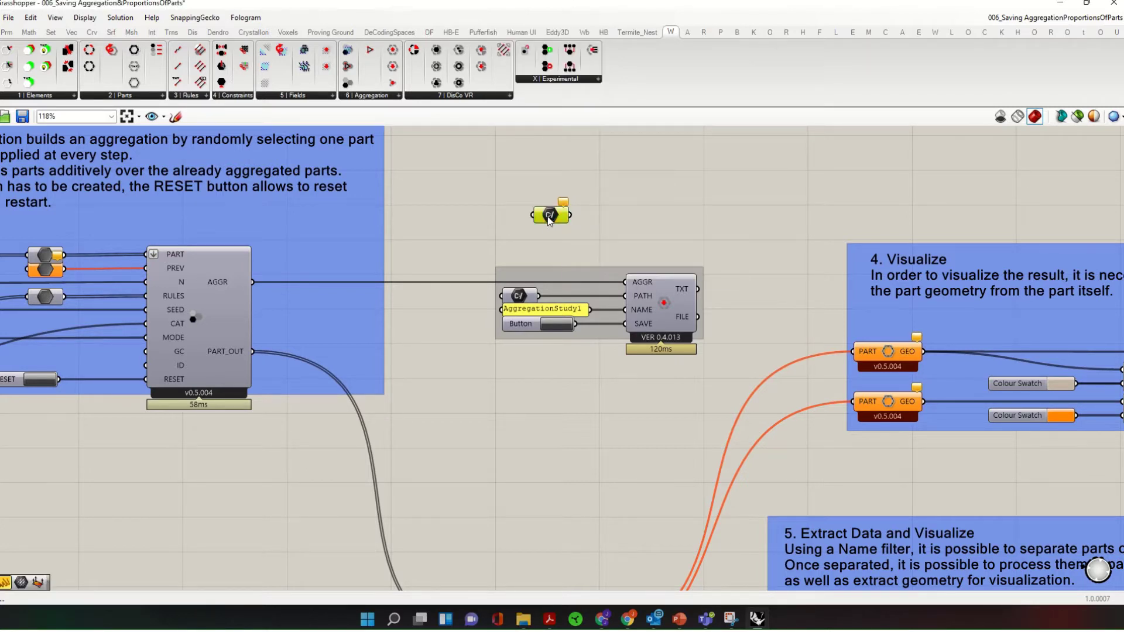
key(Delete)
Step: Open the Save and Load Aggregations definition from the 02_GHRH folder in Grasshopper
mouse_move(530, 622)
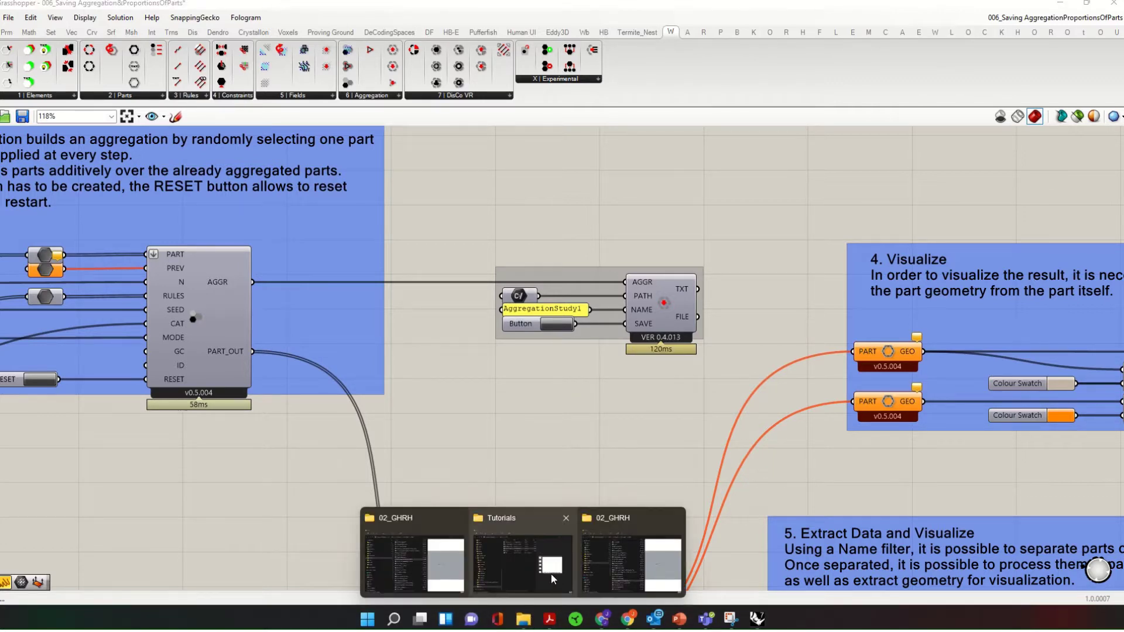
click(595, 572)
scroll(588, 446, down, 3)
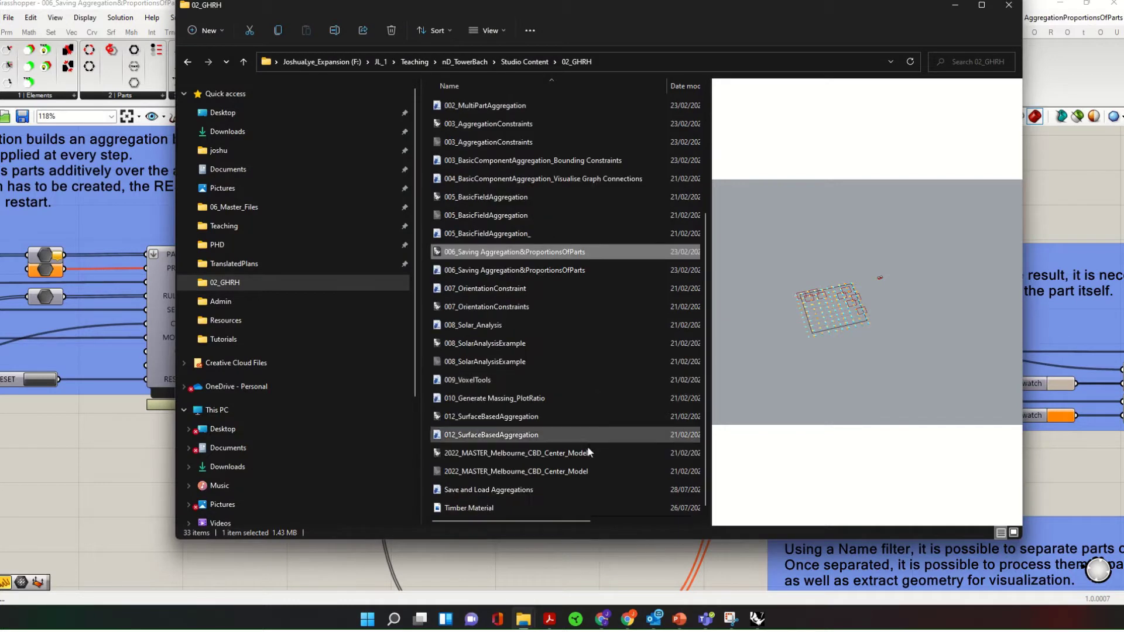
click(479, 489)
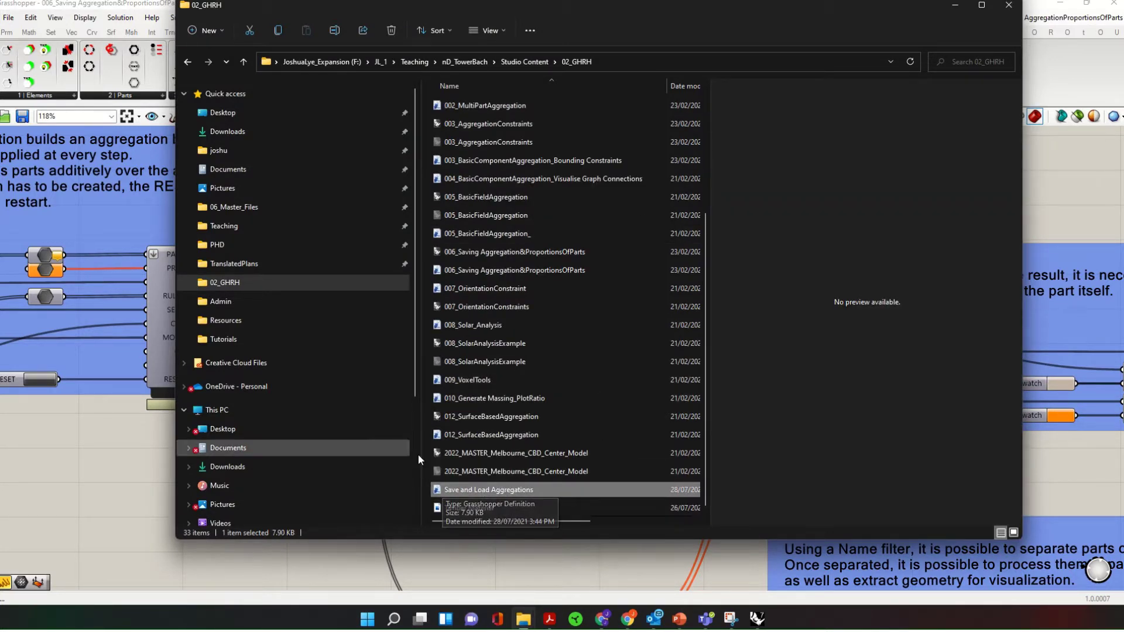
drag(463, 492, 445, 564)
scroll(236, 294, up, 6)
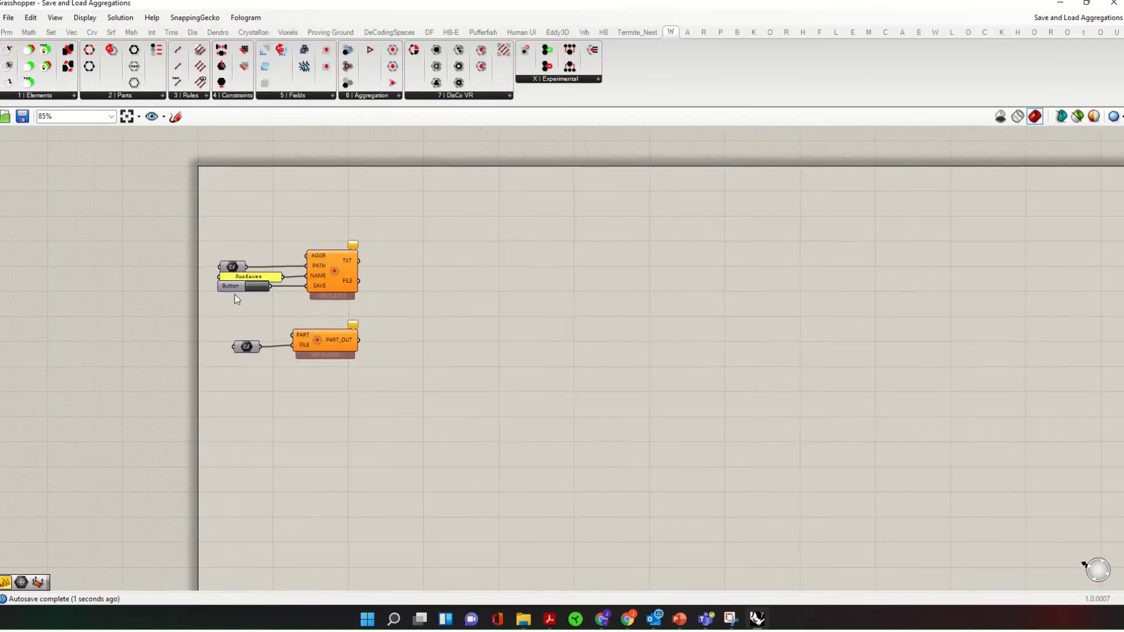
Step: Examine the save and load component sets, and return to the 006_Saving Aggregation&ProportionsOfParts definition
drag(459, 281, 105, 454)
drag(544, 209, 188, 393)
drag(460, 553, 189, 476)
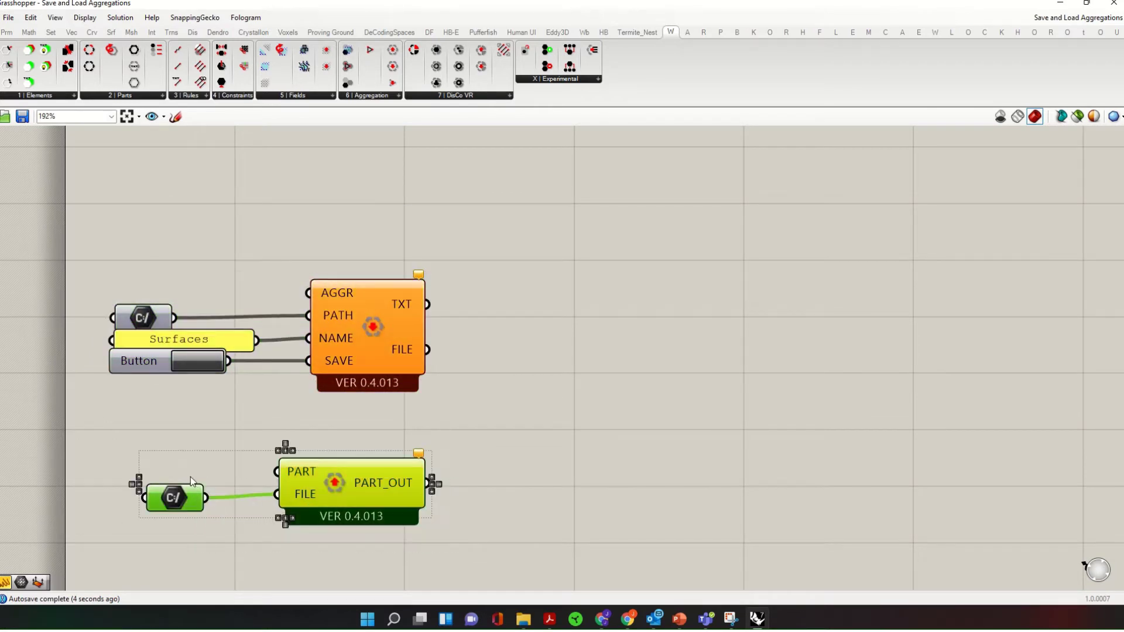
click(1086, 19)
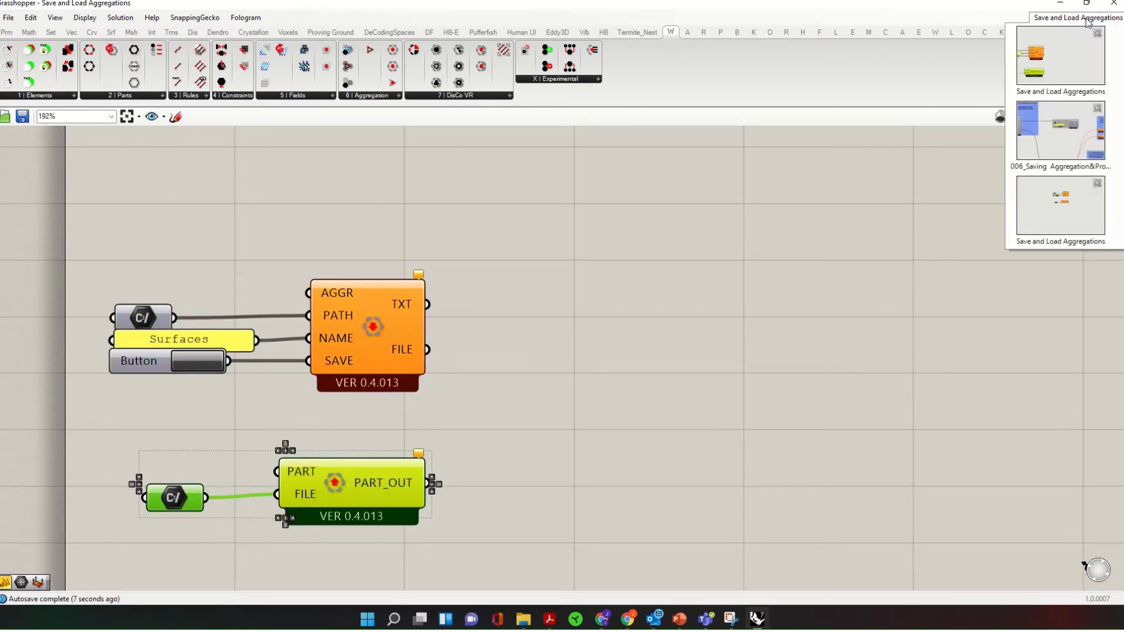
click(1055, 126)
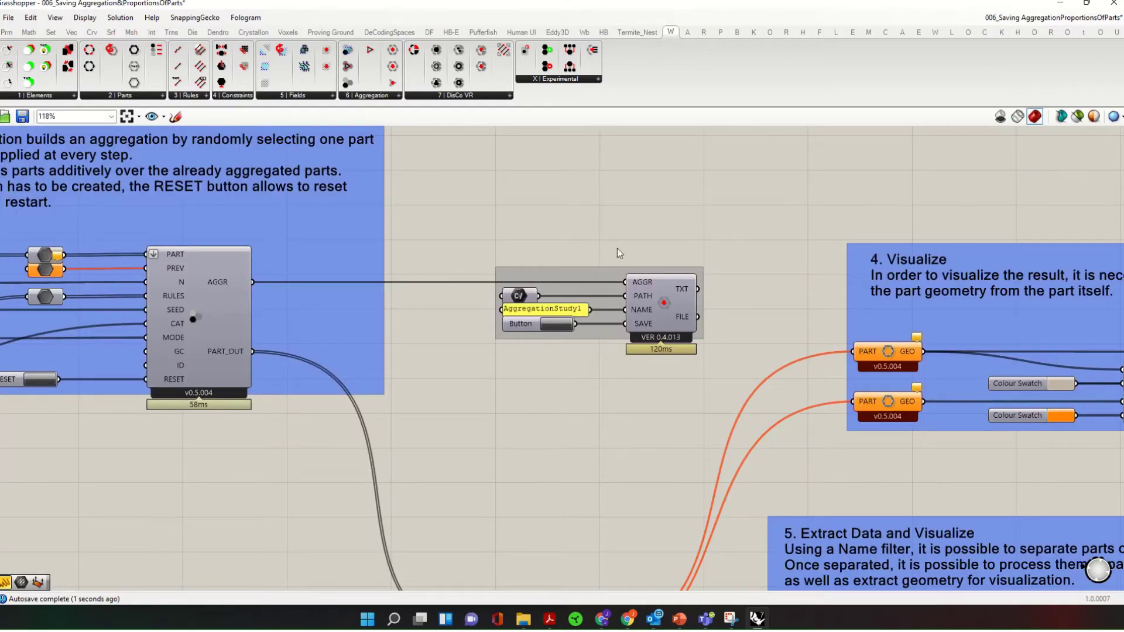
Step: Add a Wasp_Save Aggregation to File component above the old one and connect its AGGR, PATH, NAME and SAVE inputs to the same sources
click(388, 97)
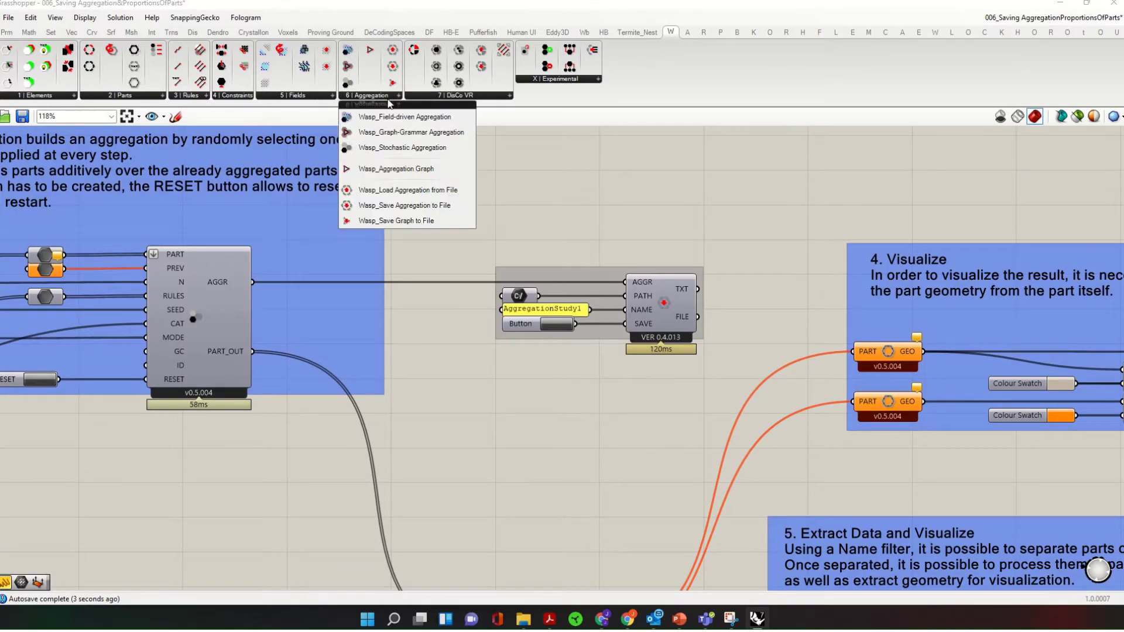
drag(360, 205, 689, 198)
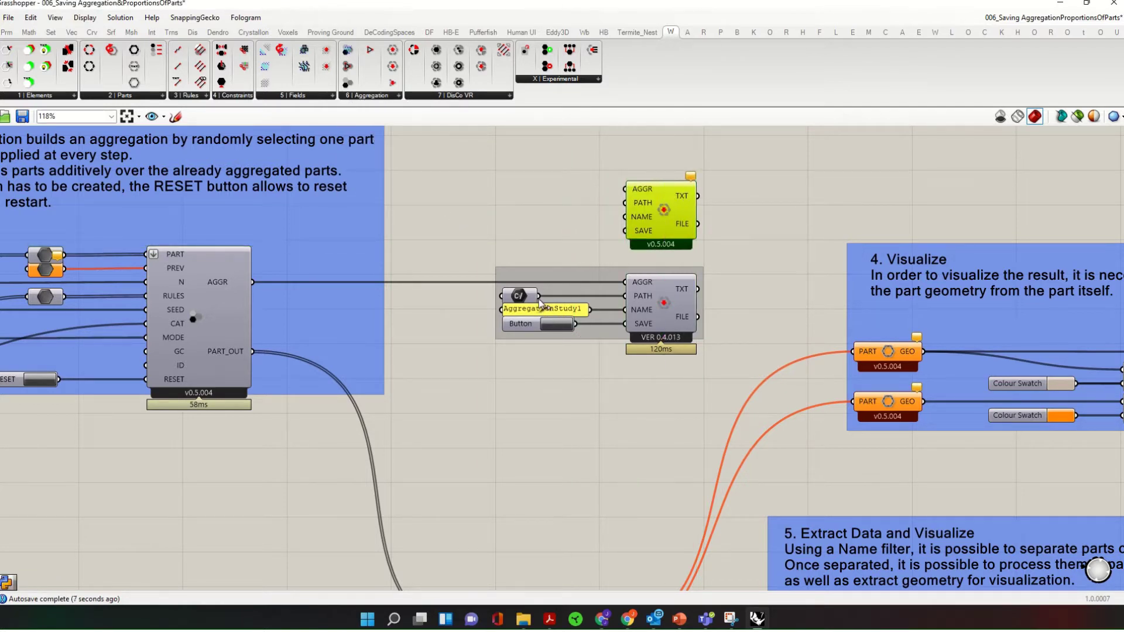
drag(539, 297, 625, 231)
drag(626, 189, 252, 282)
Step: Replace the old save component with the new one in its place, and group it with its path, name and button inputs
click(672, 311)
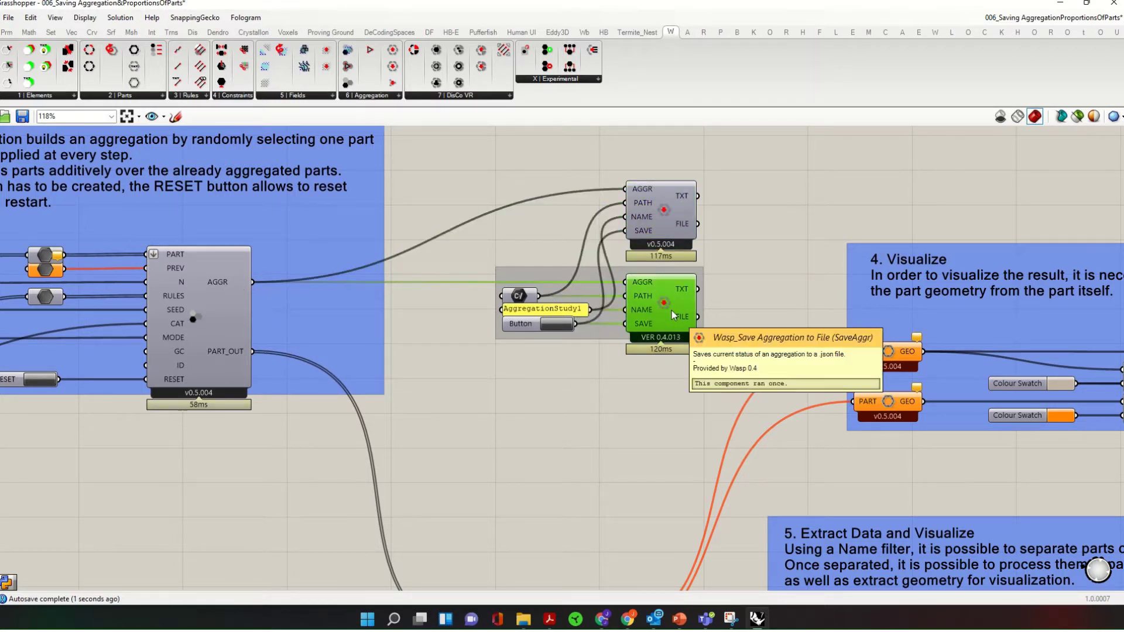
key(Delete)
drag(654, 249, 648, 343)
drag(680, 391, 423, 231)
right_click(574, 240)
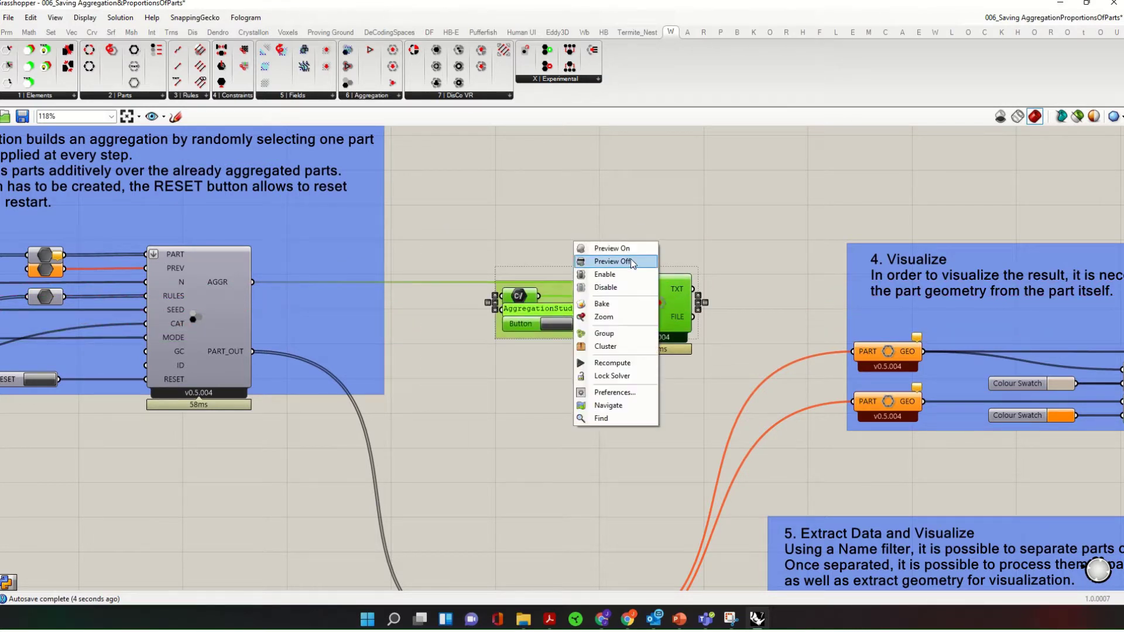
click(604, 333)
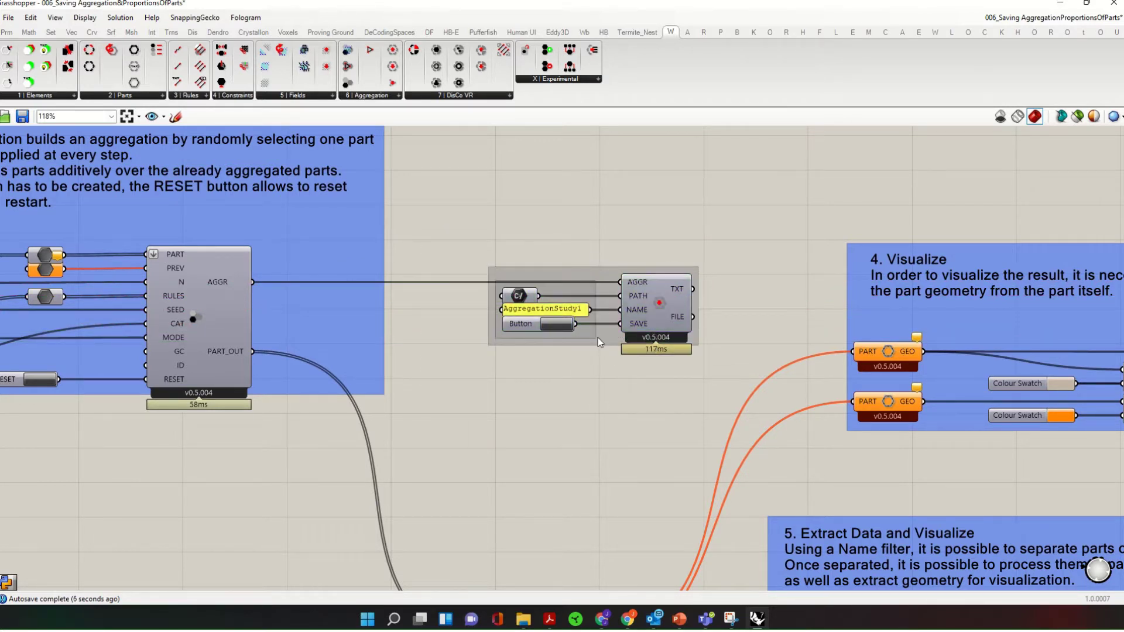
Step: Clear the values stored in the File Path parameter feeding the save component
right_click(521, 295)
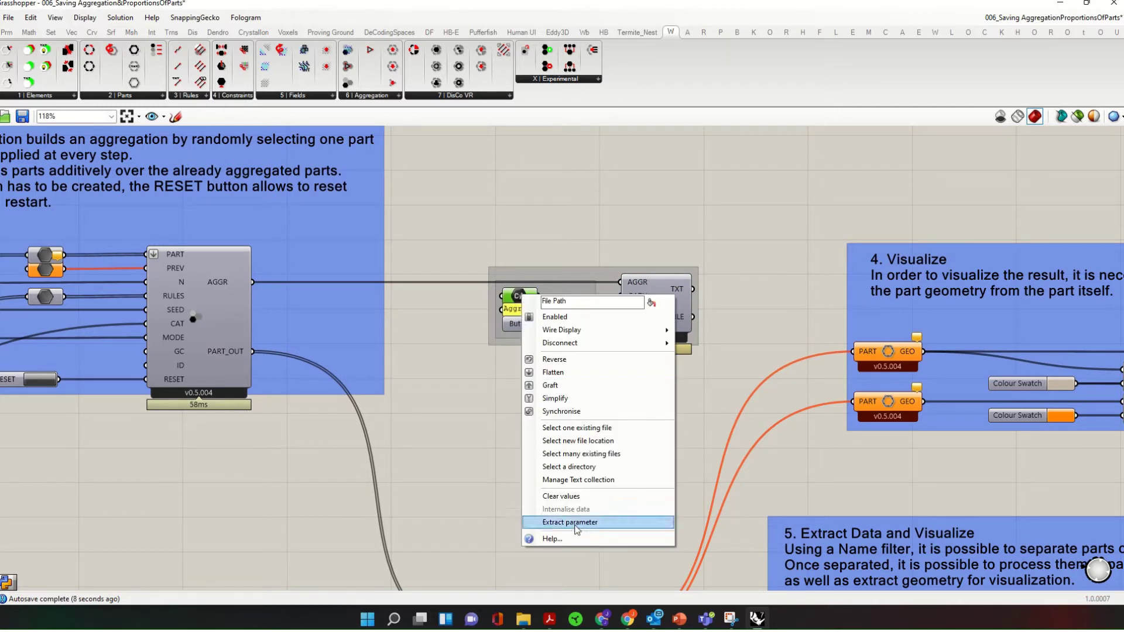
click(585, 495)
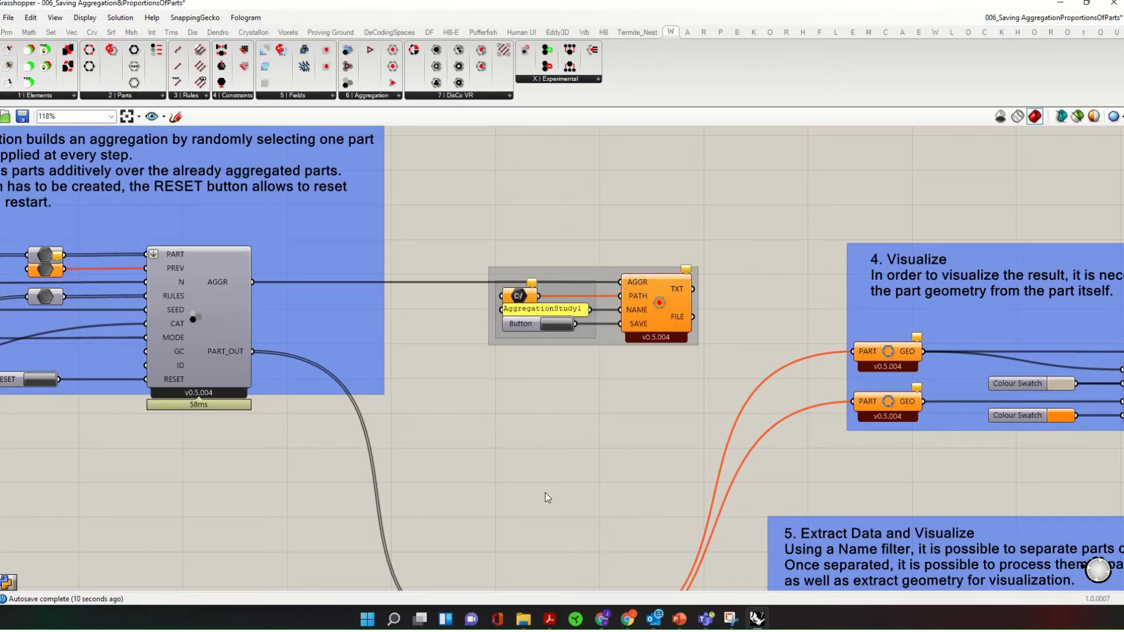
click(564, 311)
double_click(565, 312)
drag(593, 288, 470, 251)
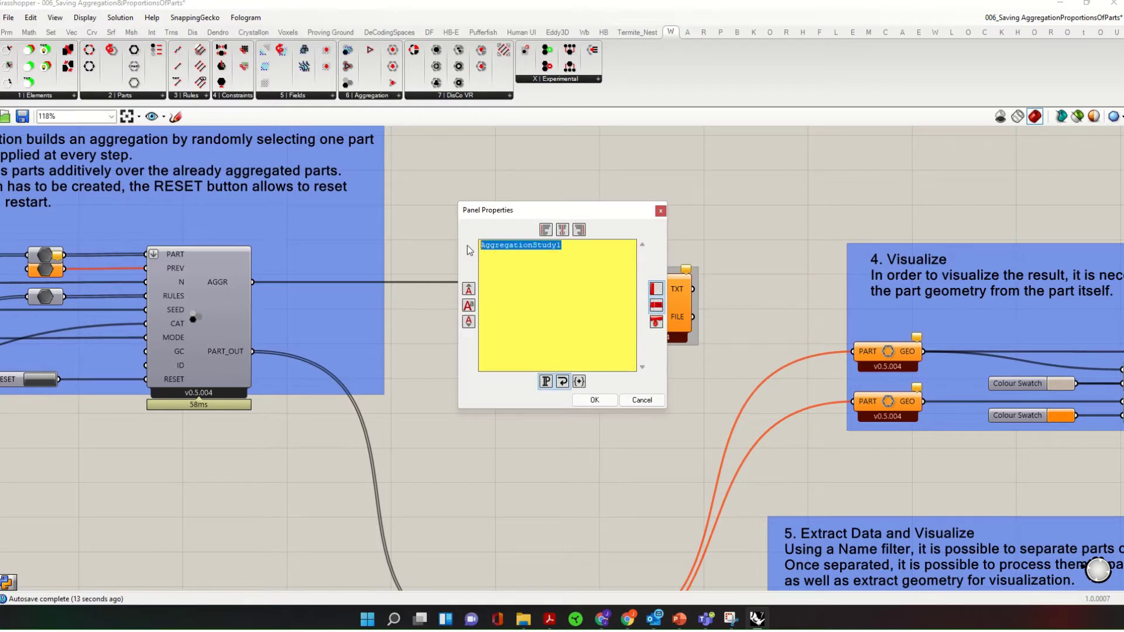
click(641, 400)
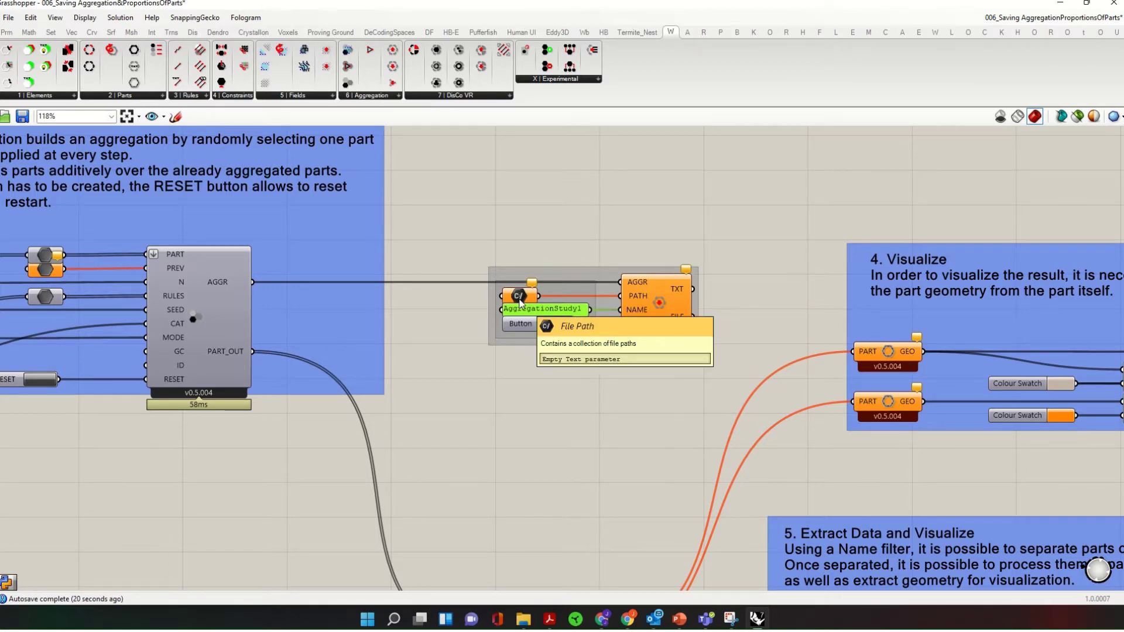
Step: Set the File Path parameter feeding the save component to the SavedAg directory on the Desktop
right_click(520, 300)
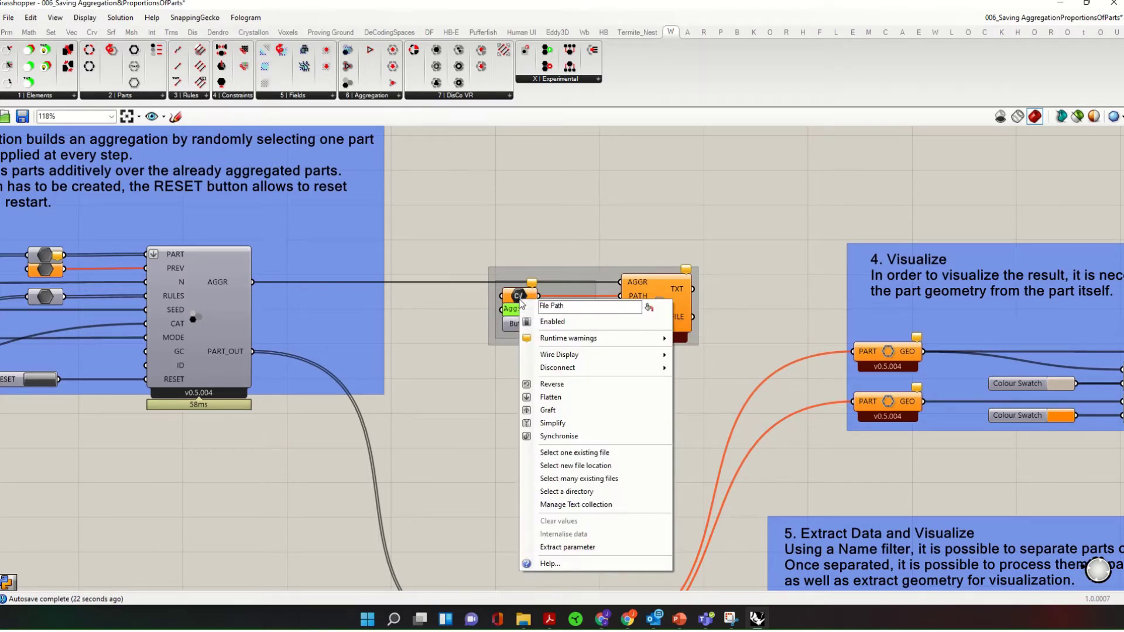
click(603, 496)
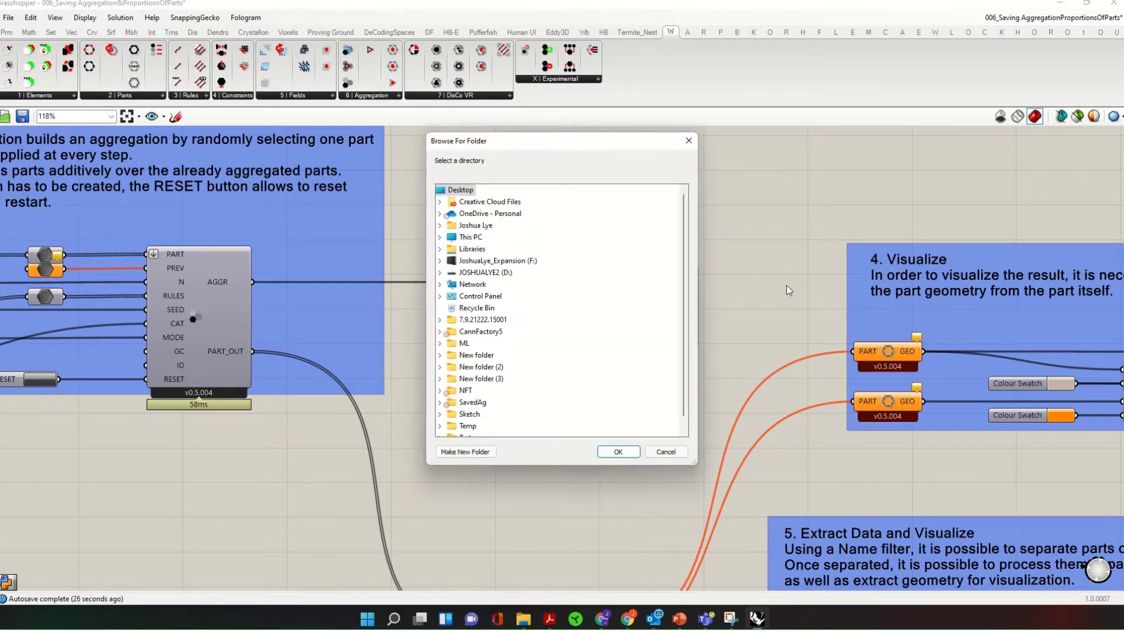
drag(463, 142, 443, 144)
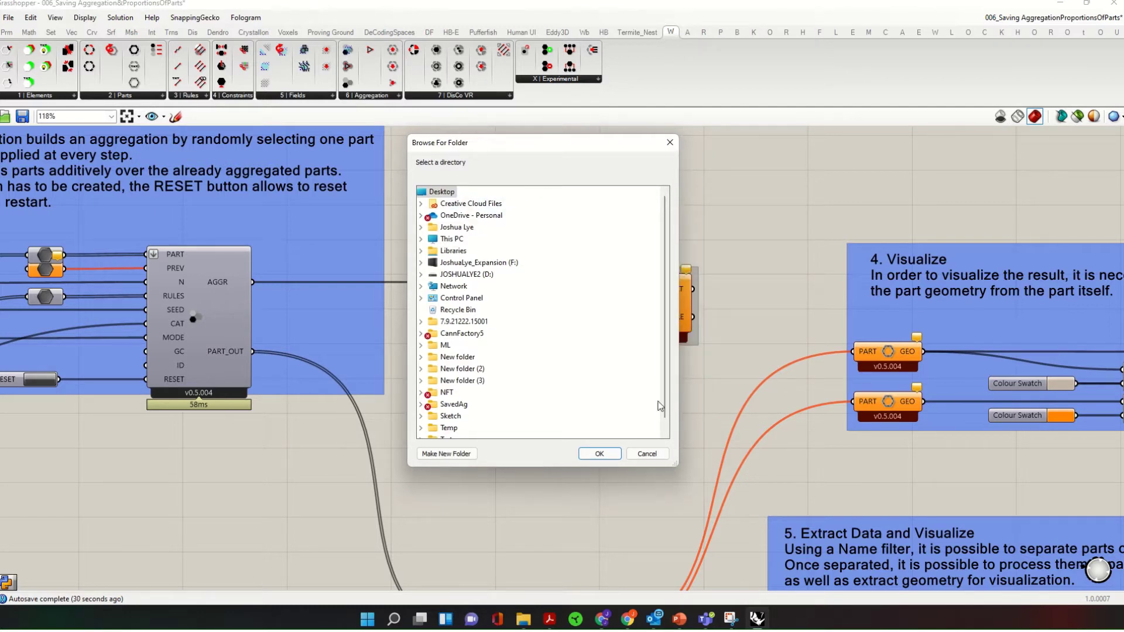
click(666, 431)
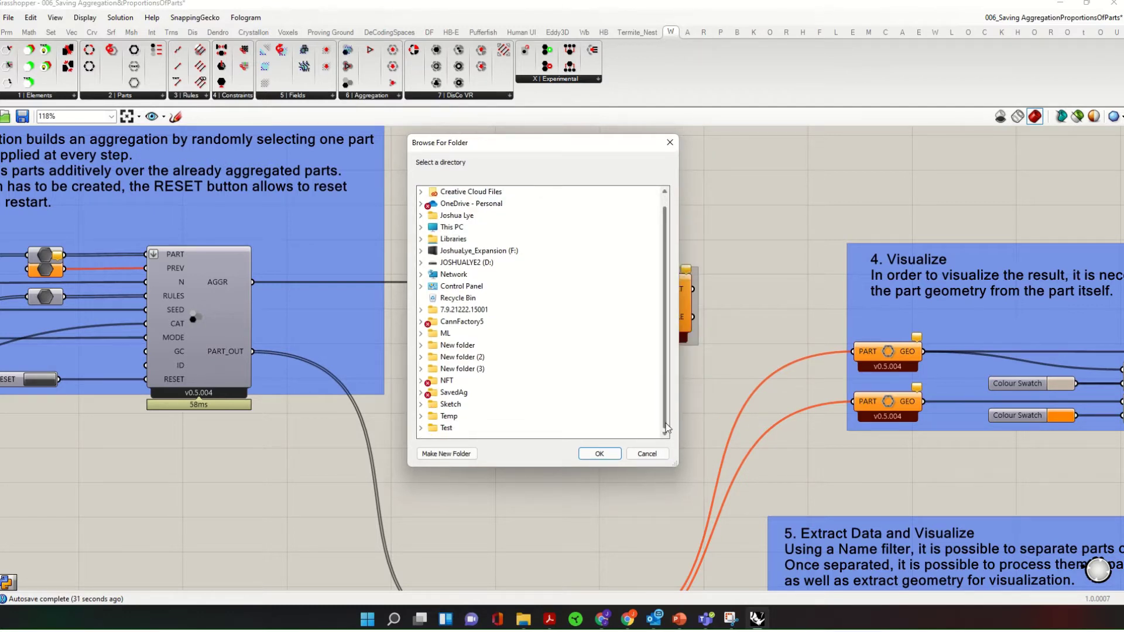
click(454, 393)
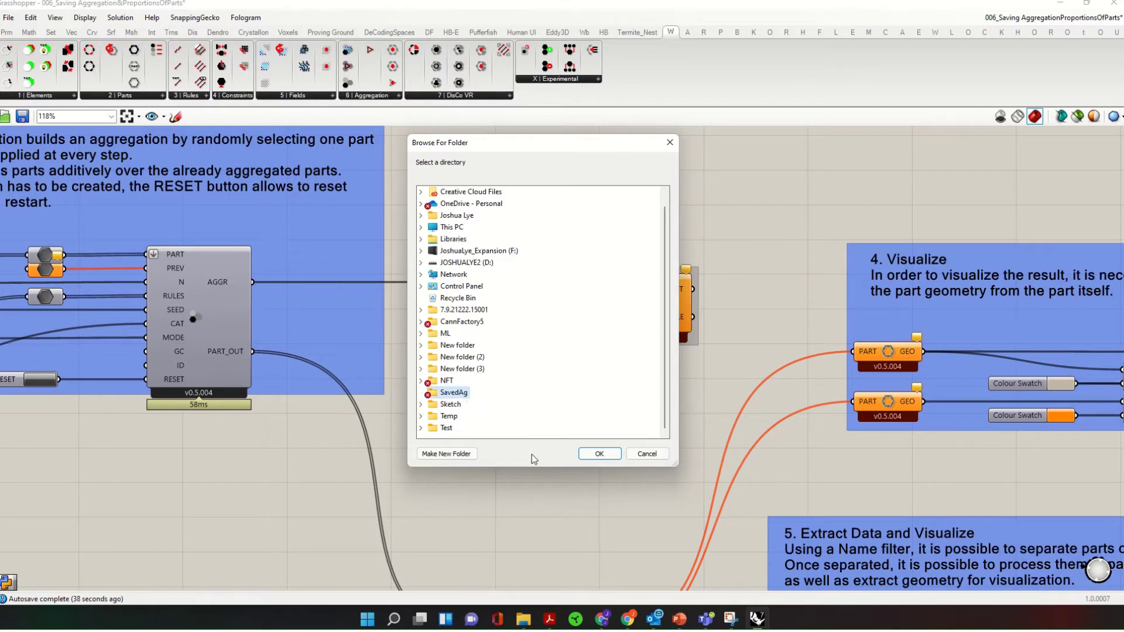
click(597, 454)
Step: Change the text of the panel feeding the save component's NAME input to AggregationStudy2
double_click(540, 310)
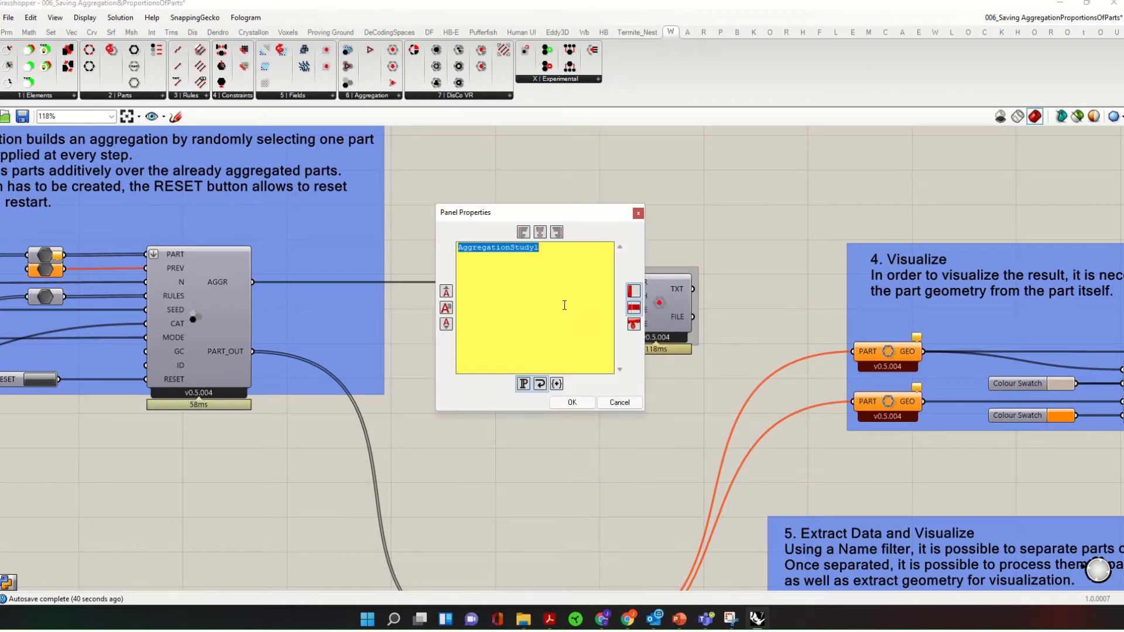
click(556, 253)
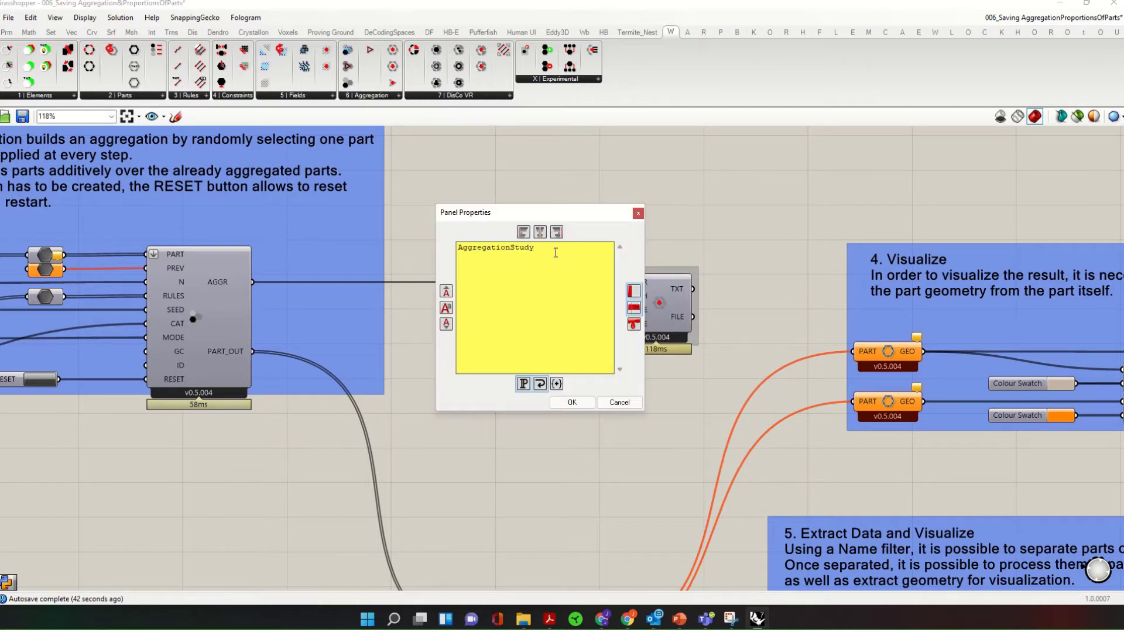
click(572, 402)
Step: Arrange the Grasshopper window on one half of the screen, side by side with the Rhino Perspective viewport
scroll(658, 404, down, 5)
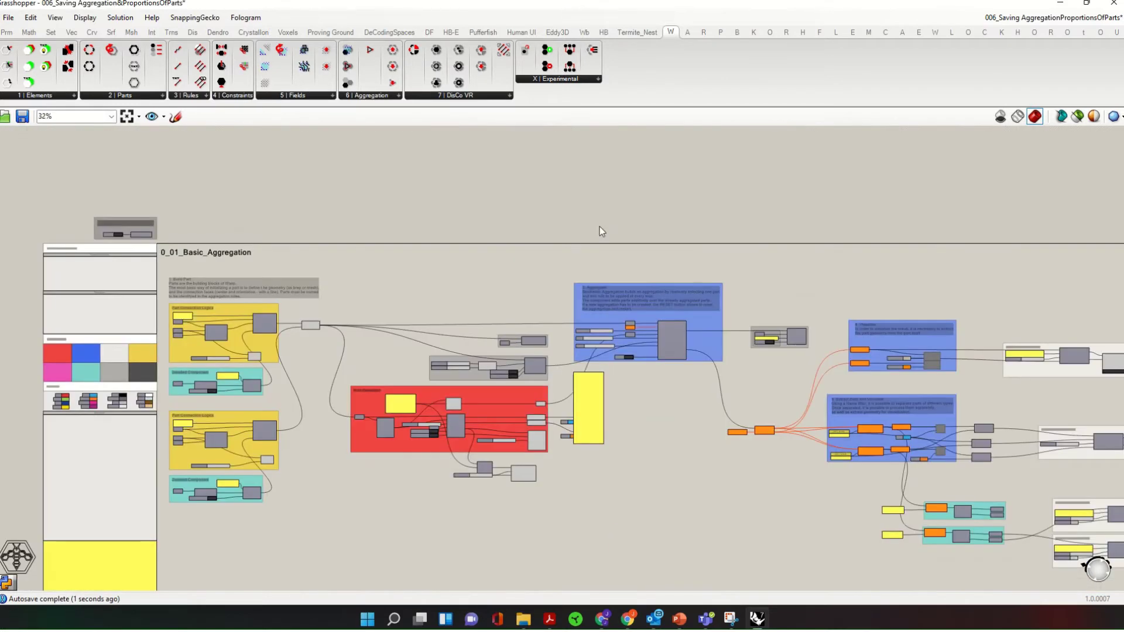
key(super+Right)
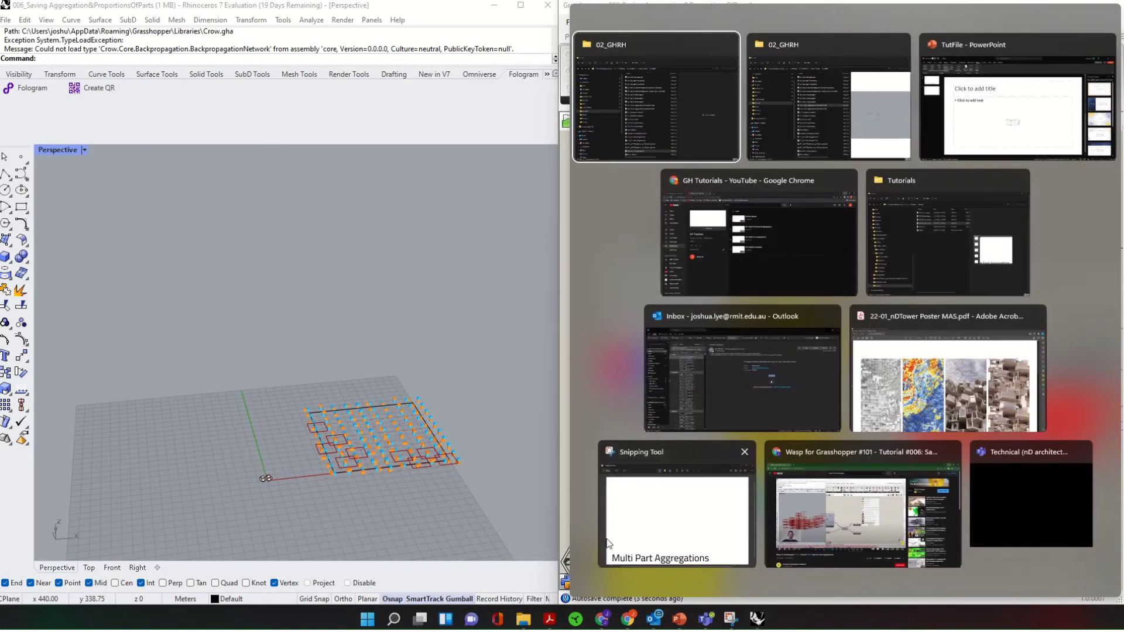
click(440, 361)
Step: Delete the large empty yellow panel between the red rules group and the Aggregate group
right_drag(1111, 408, 940, 401)
scroll(939, 402, up, 1)
scroll(940, 403, up, 3)
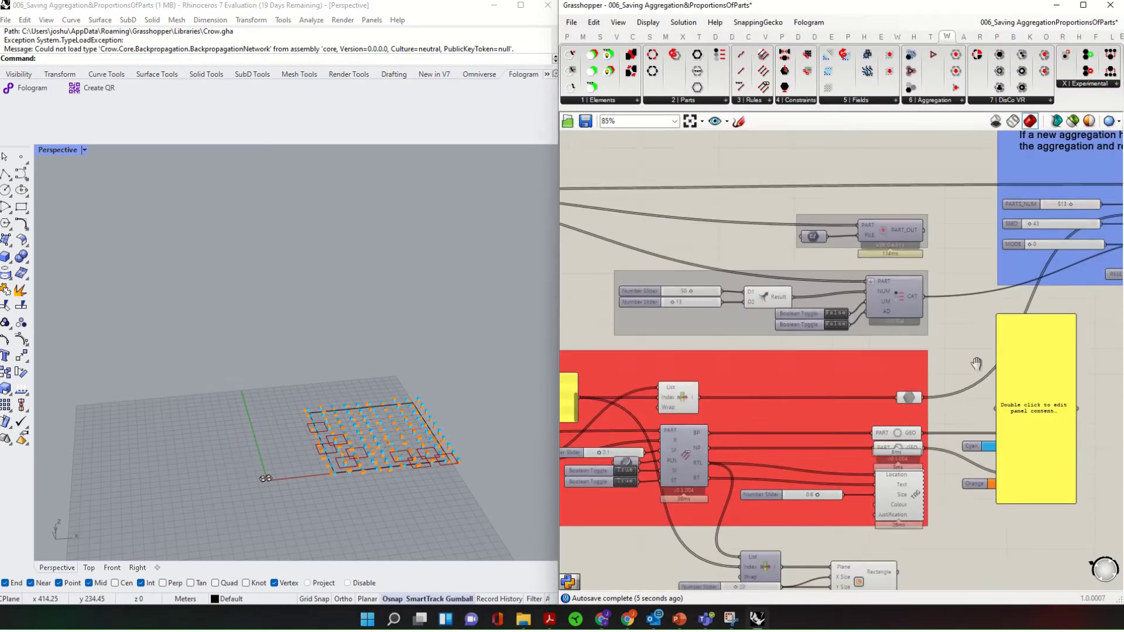
click(989, 426)
key(Delete)
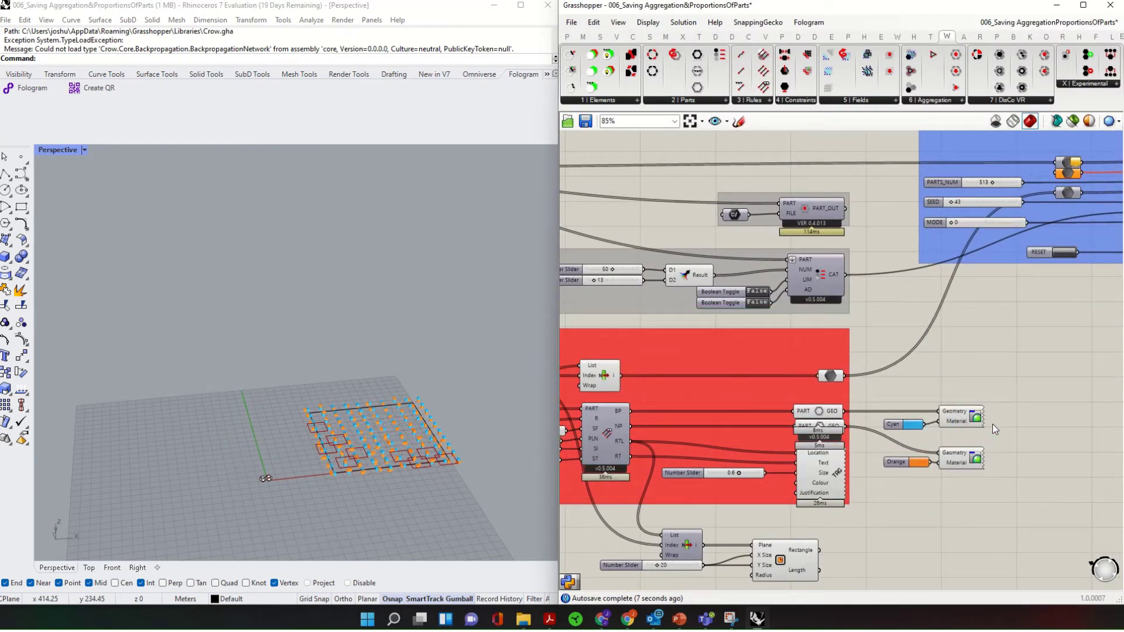
Step: Trigger the RESET input of the Stochastic Aggregation component to regenerate the aggregation
scroll(992, 424, down, 2)
right_drag(992, 424, 971, 420)
scroll(861, 439, up, 2)
click(867, 396)
right_drag(1097, 246, 975, 291)
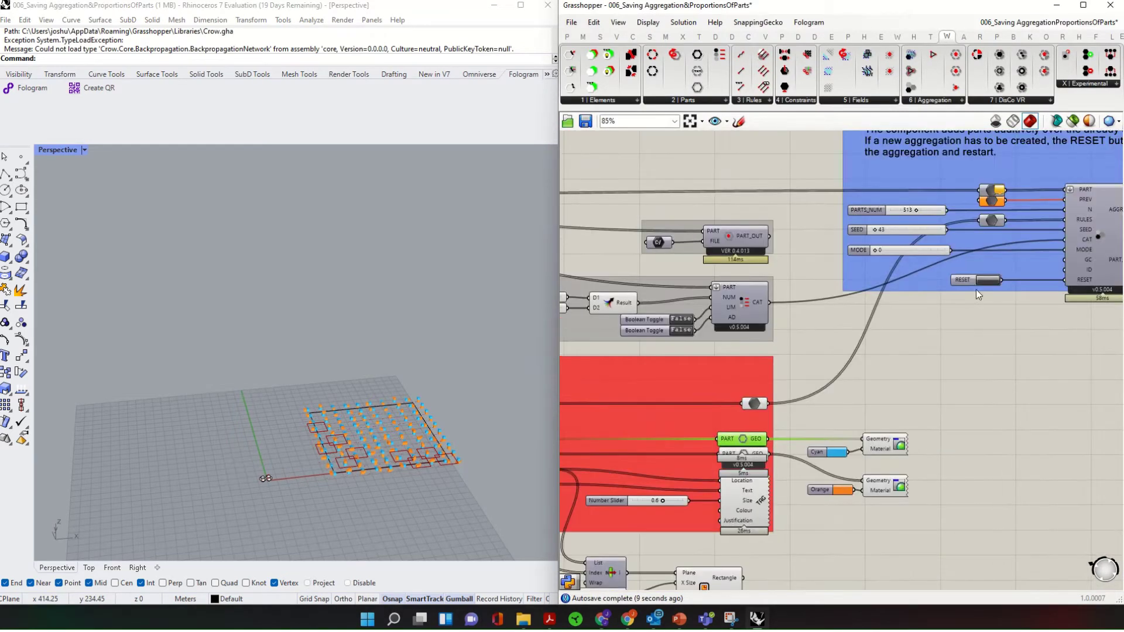
click(992, 282)
right_drag(1030, 320, 759, 390)
right_drag(1008, 302, 867, 322)
right_drag(856, 508, 694, 391)
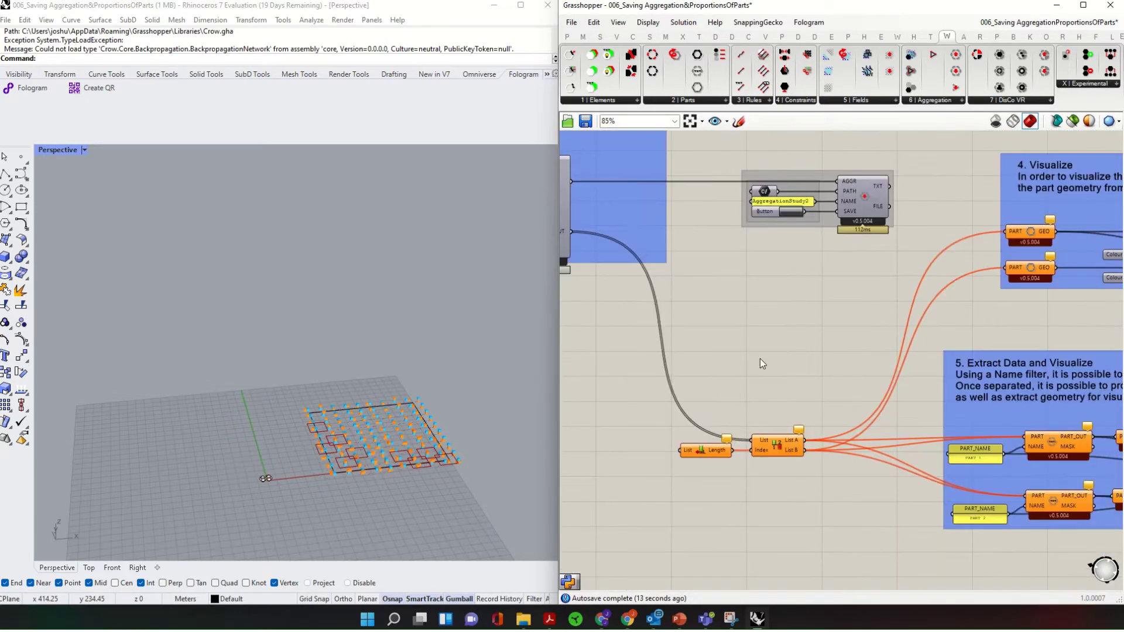
double_click(755, 352)
text(part ge)
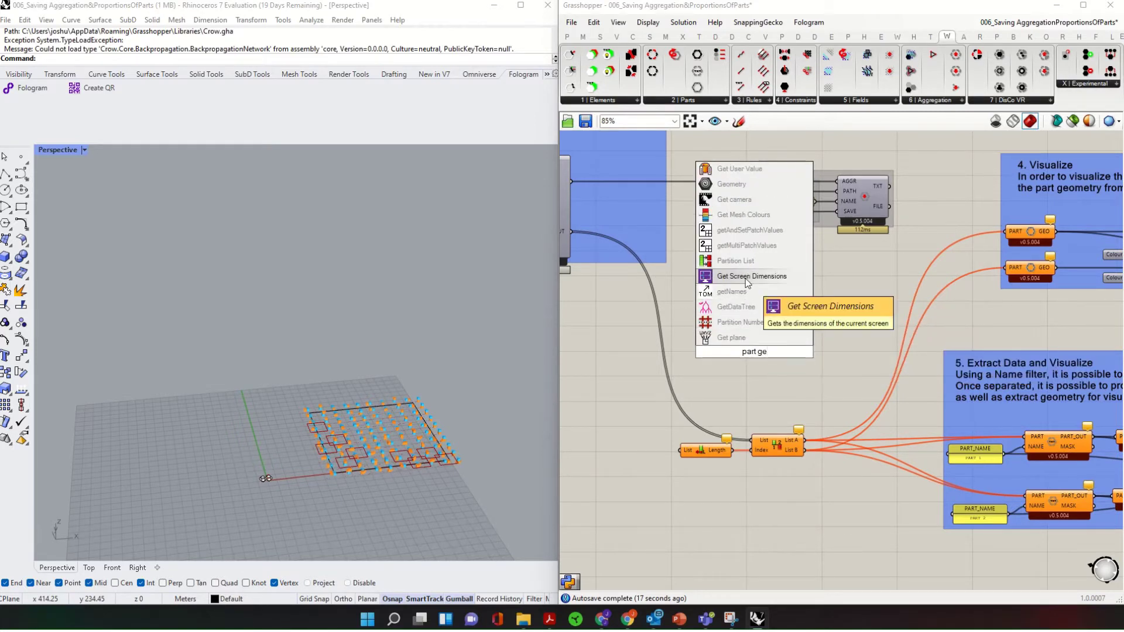
click(732, 214)
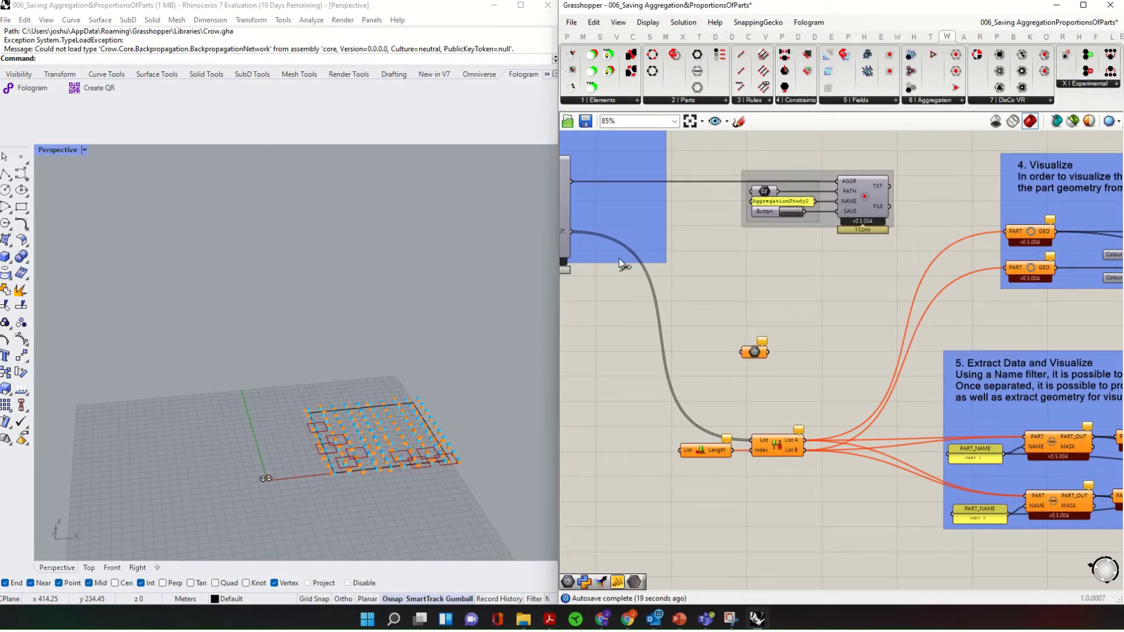
drag(619, 258, 751, 351)
click(1014, 233)
key(Delete)
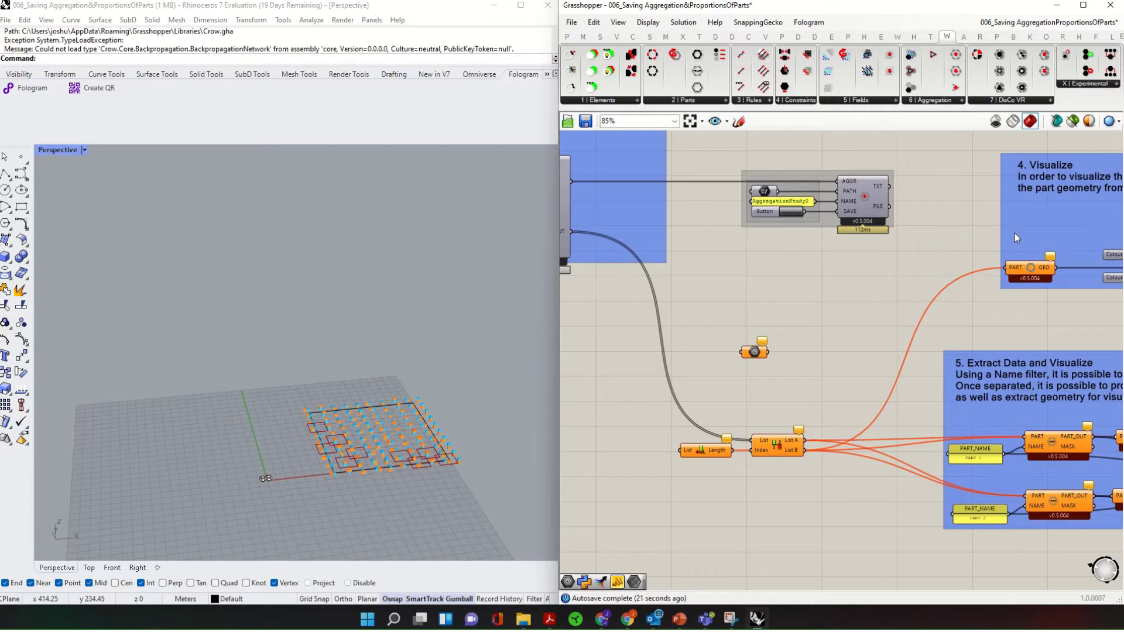
key(ctrl+z)
Step: Duplicate the part geometry component below the save group, connect PART_OUT to its PART input, and delete the stray Geometry parameter
key(ctrl+c)
key(ctrl+v)
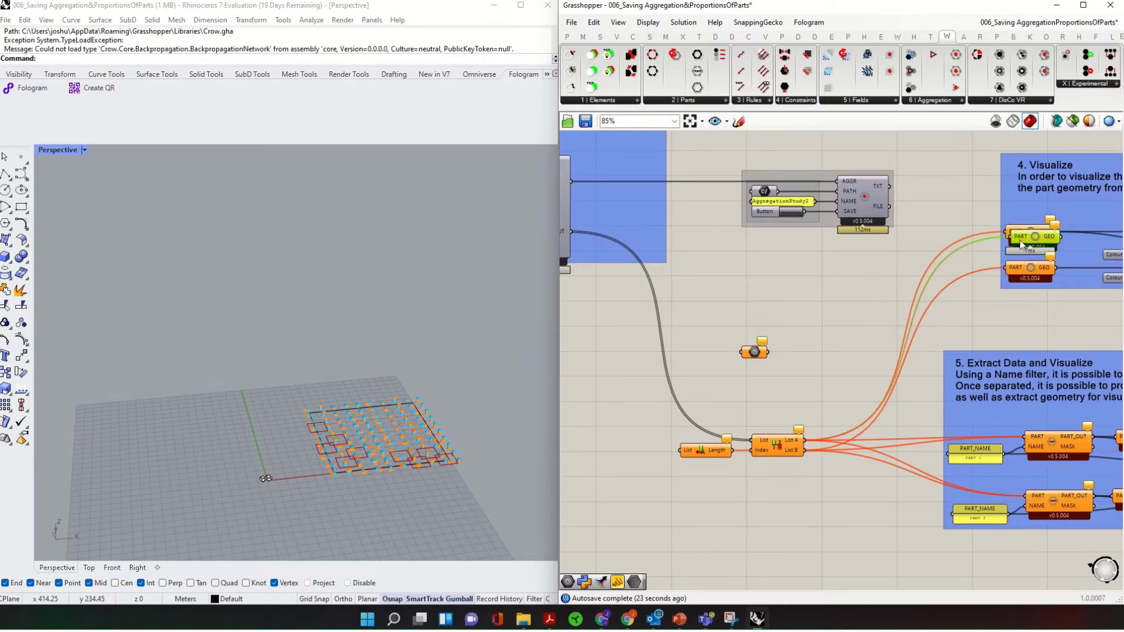
drag(1017, 241, 794, 300)
drag(571, 231, 788, 297)
drag(766, 386, 726, 328)
key(Delete)
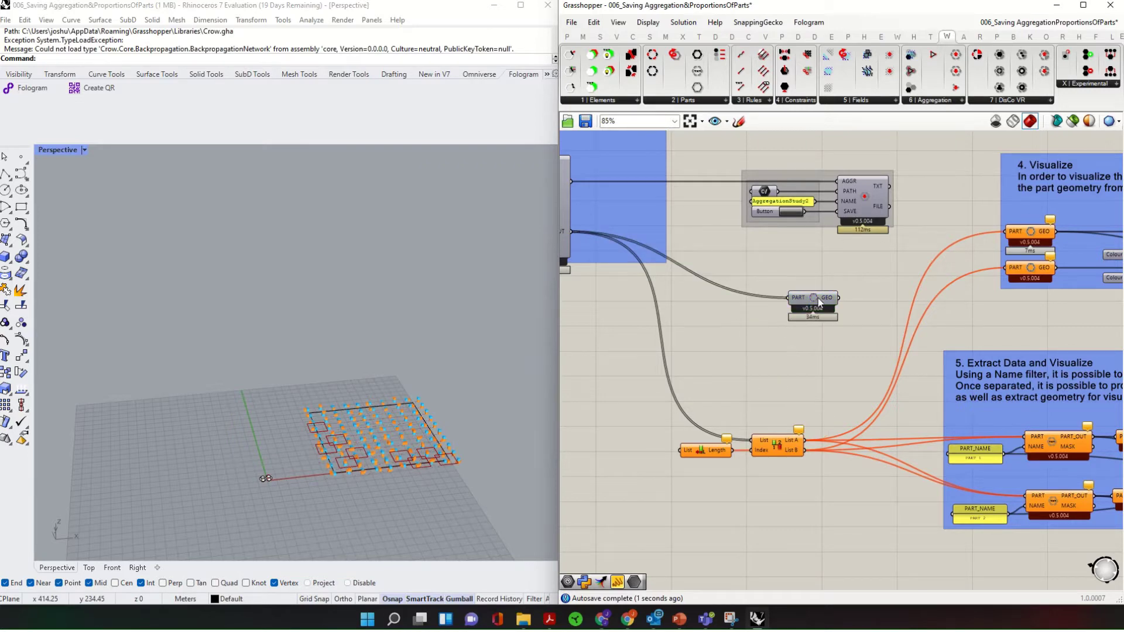
Step: Turn on the preview of the new part geometry component and view the aggregation in the Perspective viewport
right_click(820, 277)
click(843, 291)
scroll(229, 452, up, 5)
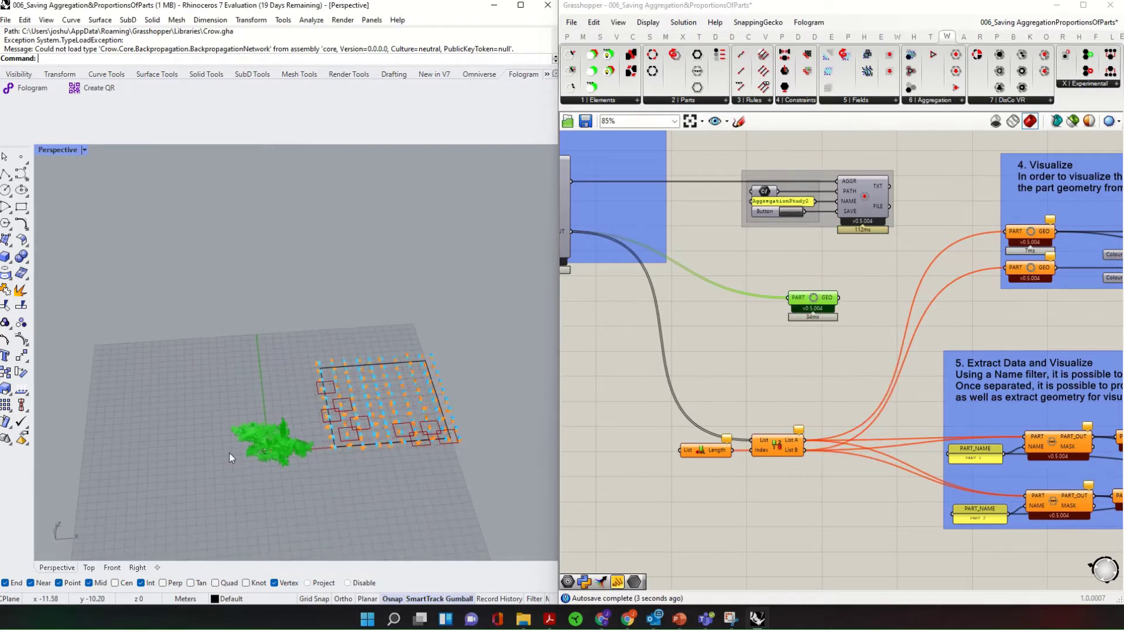
click(817, 346)
right_drag(504, 381, 276, 288)
Step: Set the PARTS_NUM slider to 234 and inspect the smaller aggregation from several angles in the viewport
right_drag(618, 291, 965, 326)
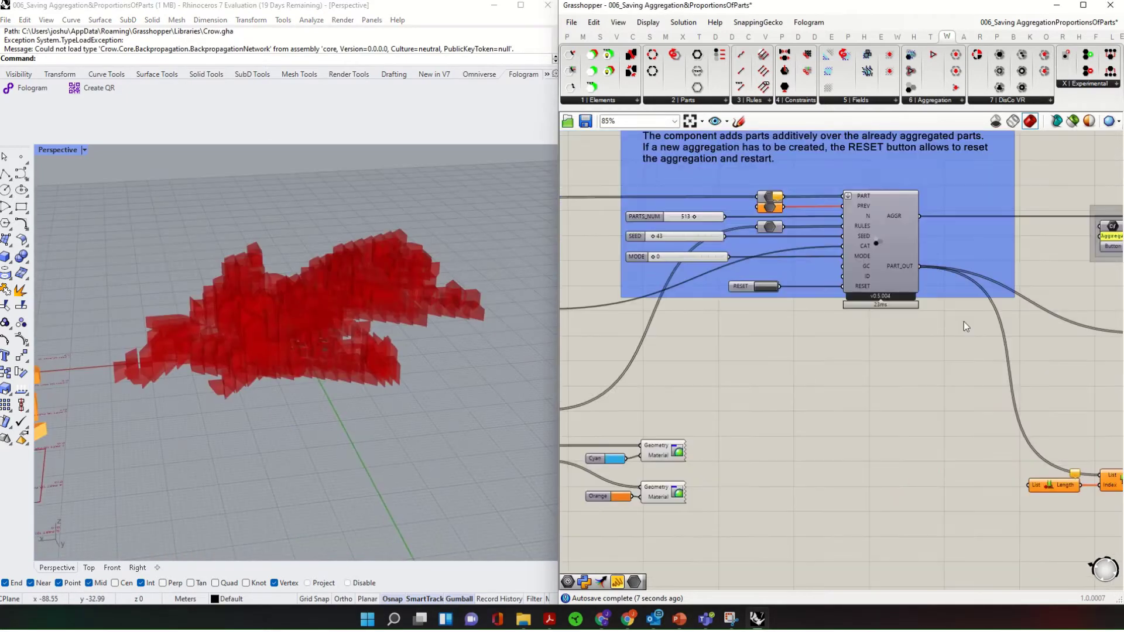
drag(695, 217, 680, 218)
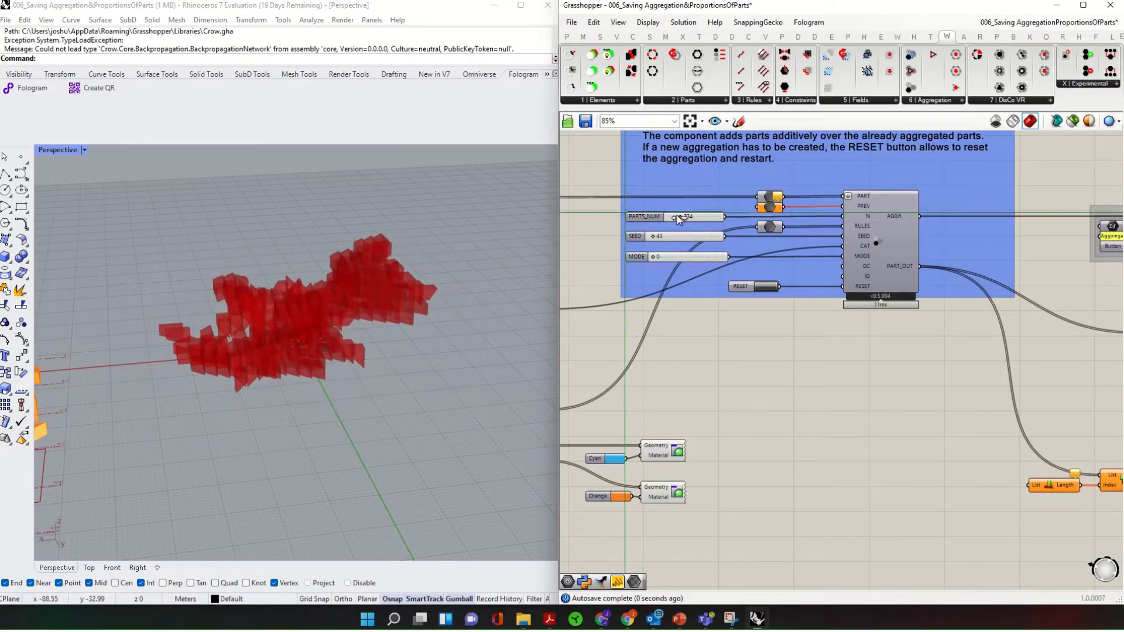
right_drag(467, 327, 243, 381)
right_drag(243, 416, 266, 432)
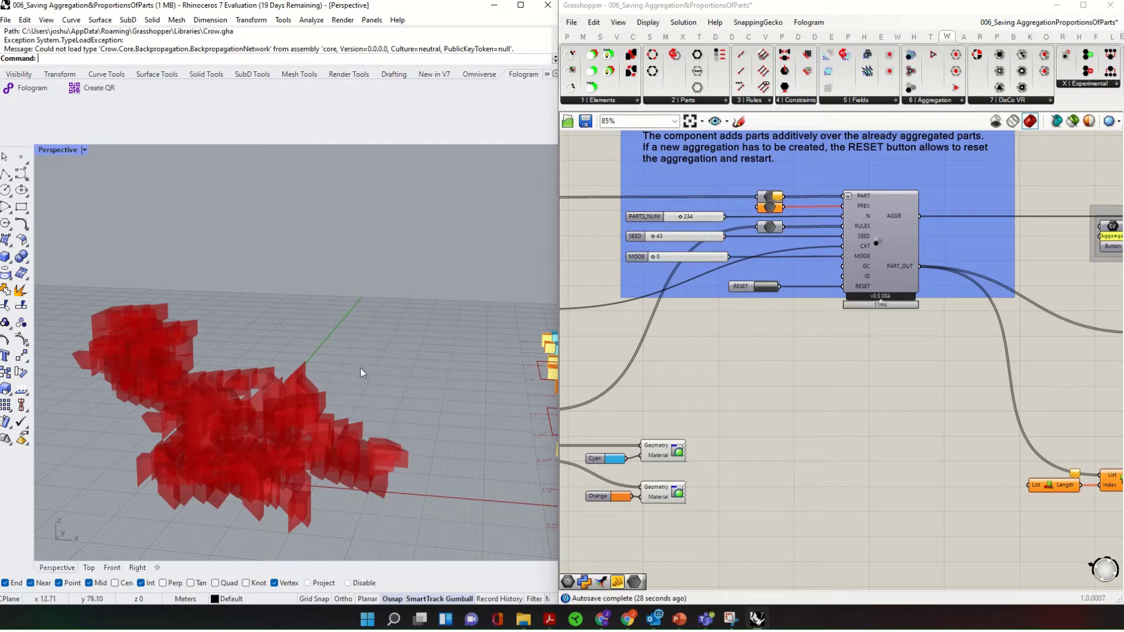
right_drag(360, 368, 305, 358)
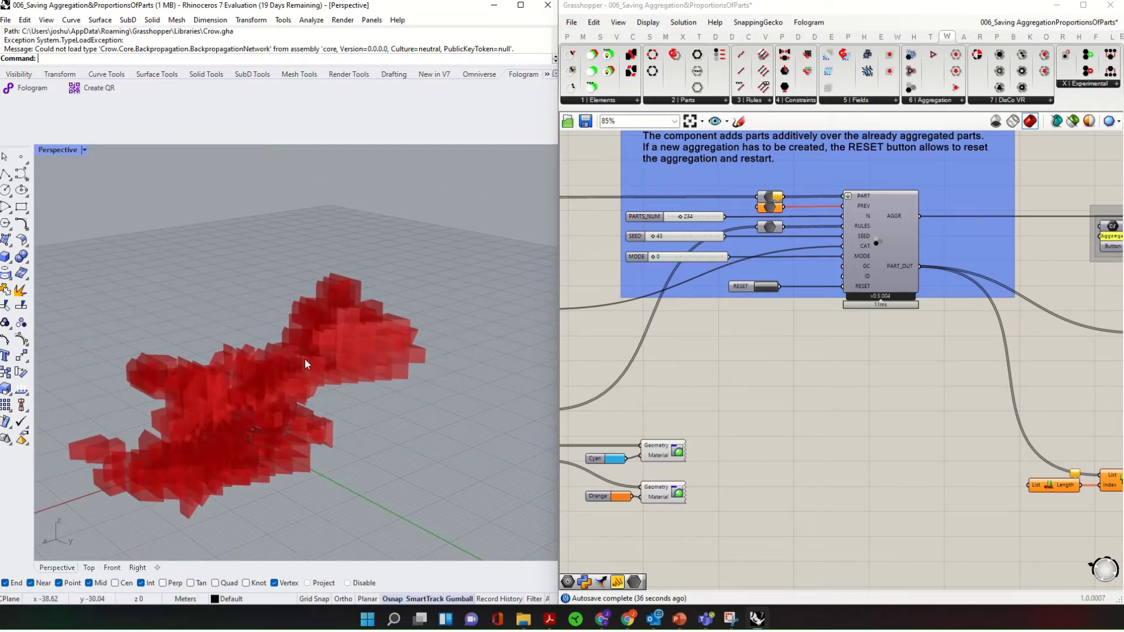
Step: Save the current aggregation to the AggregationStudy2 file with the Wasp save component
scroll(716, 308, down, 5)
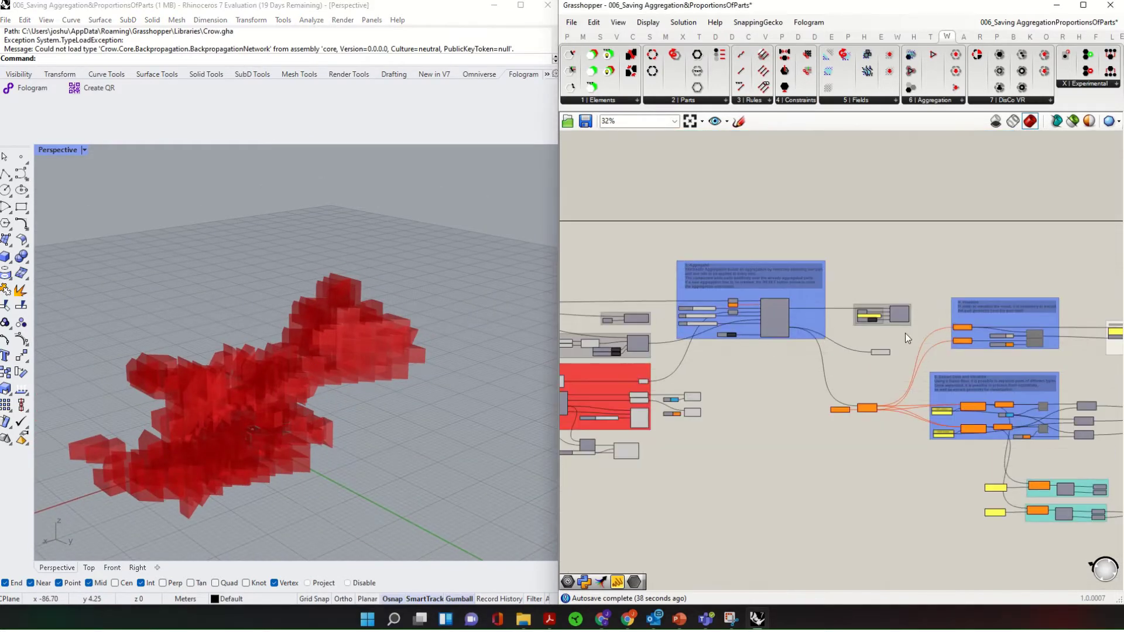
scroll(883, 357, up, 4)
click(837, 355)
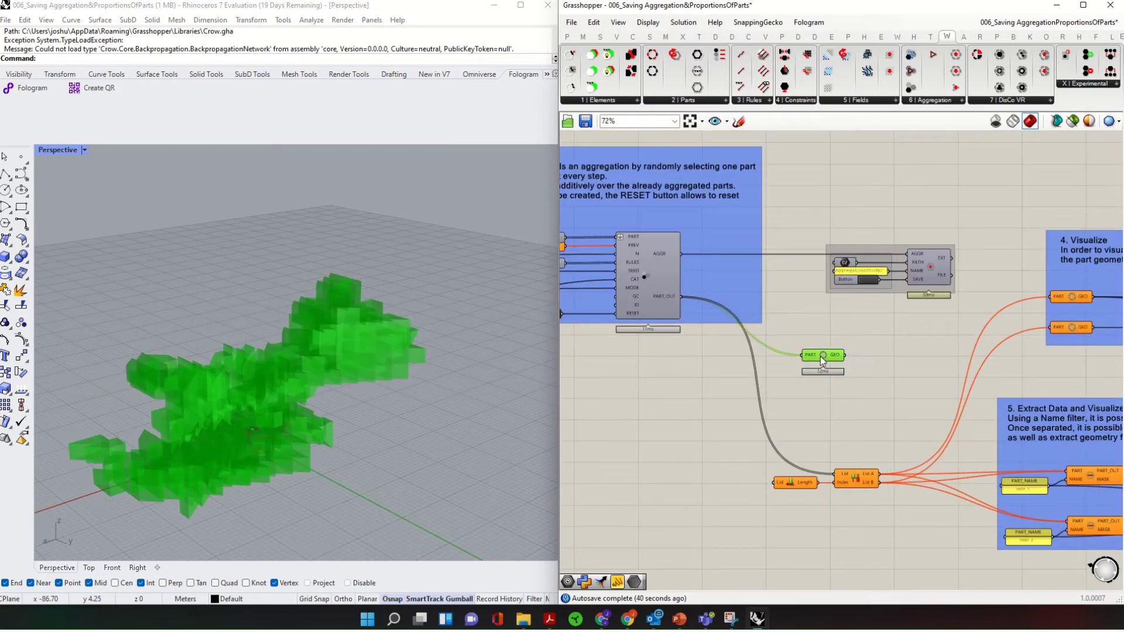
click(849, 318)
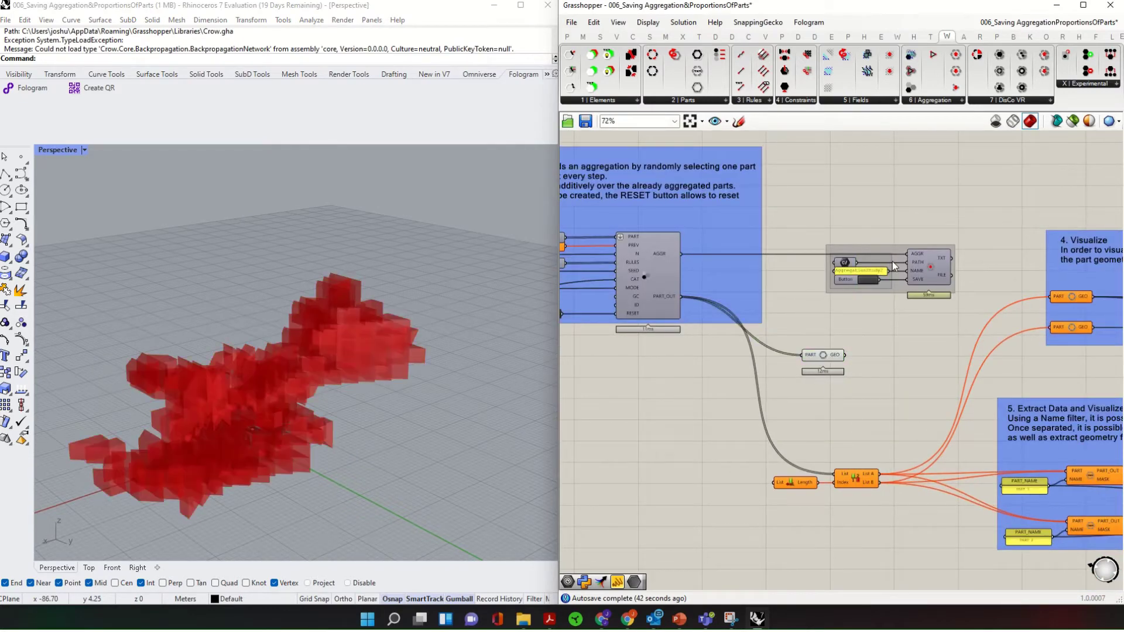
scroll(892, 261, up, 4)
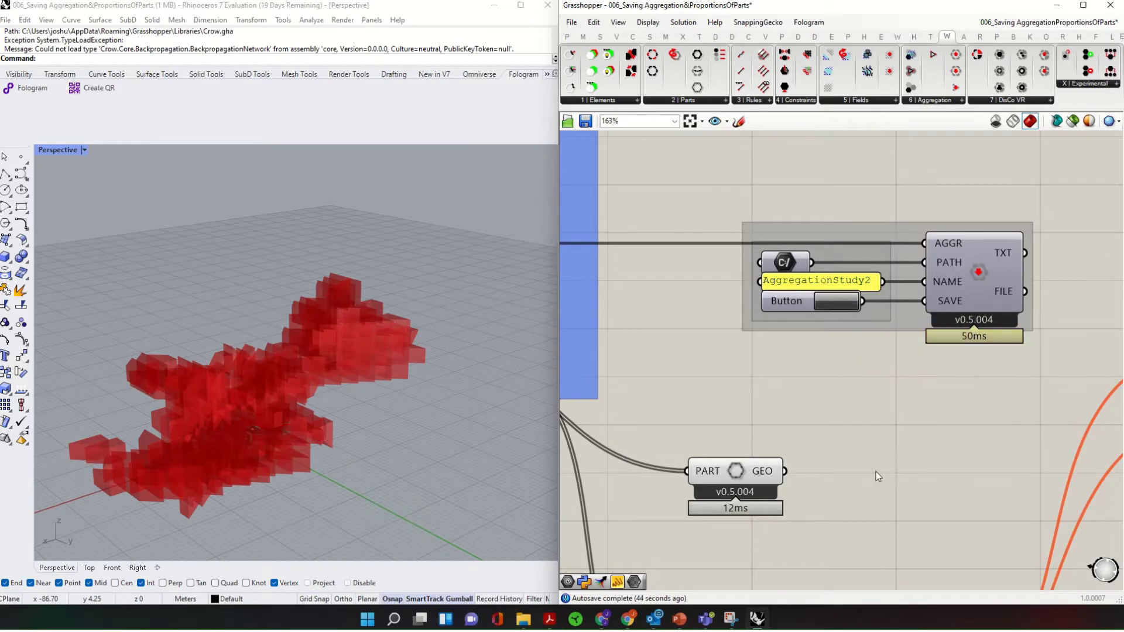
scroll(861, 471, down, 4)
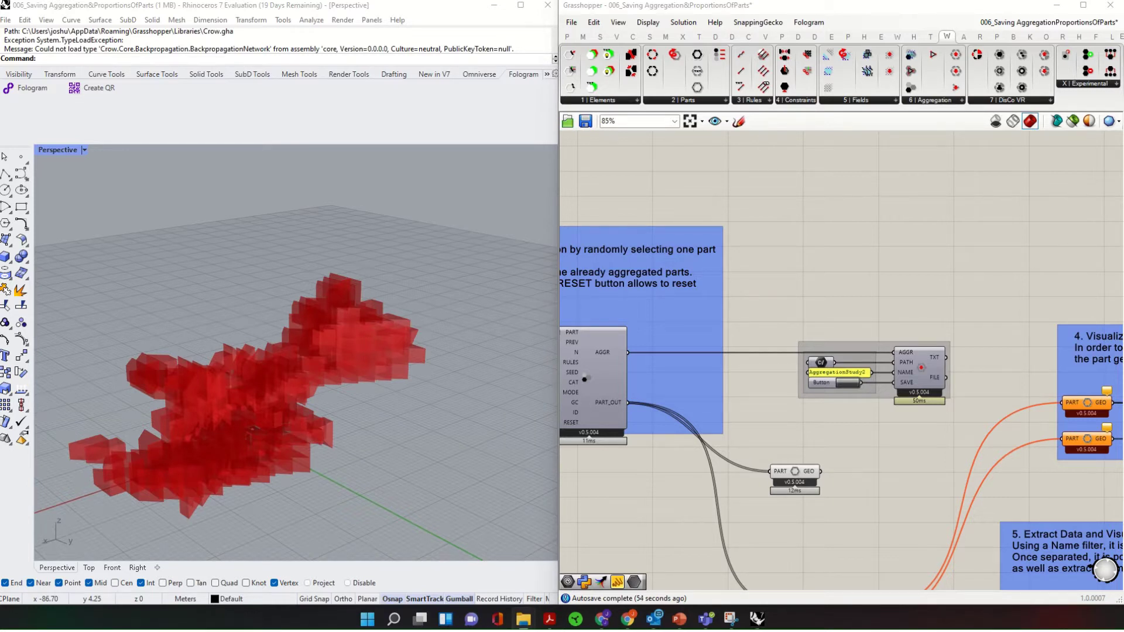
Step: Check the SavedAg folder on the Desktop for the AggregationStudy2 file, and return to the Grasshopper definition
drag(711, 128, 780, 118)
click(549, 229)
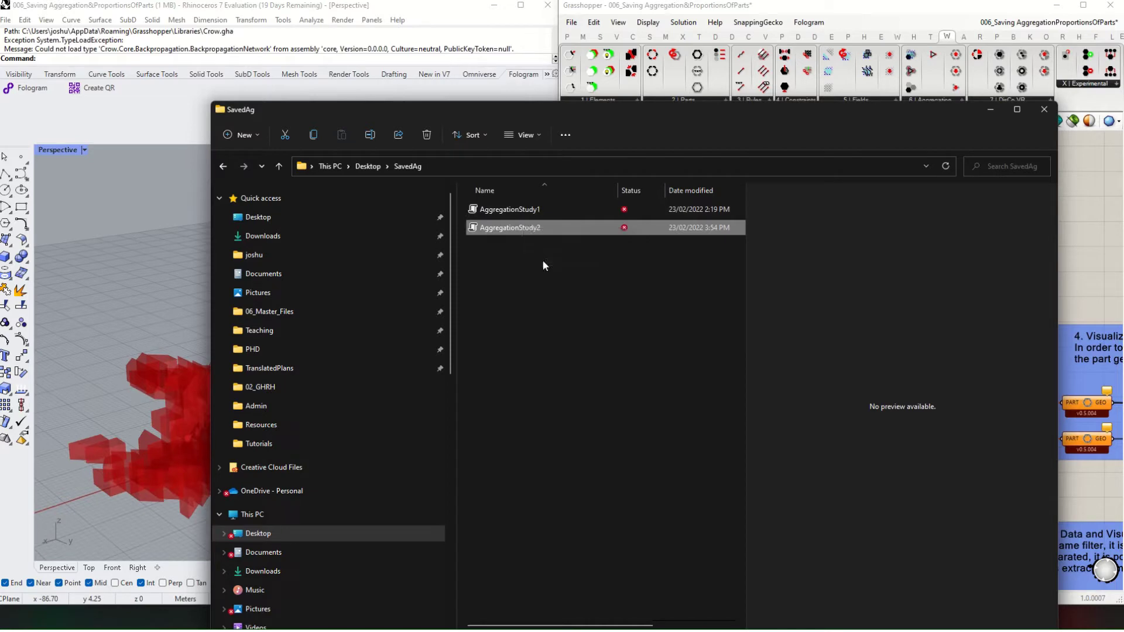
click(542, 259)
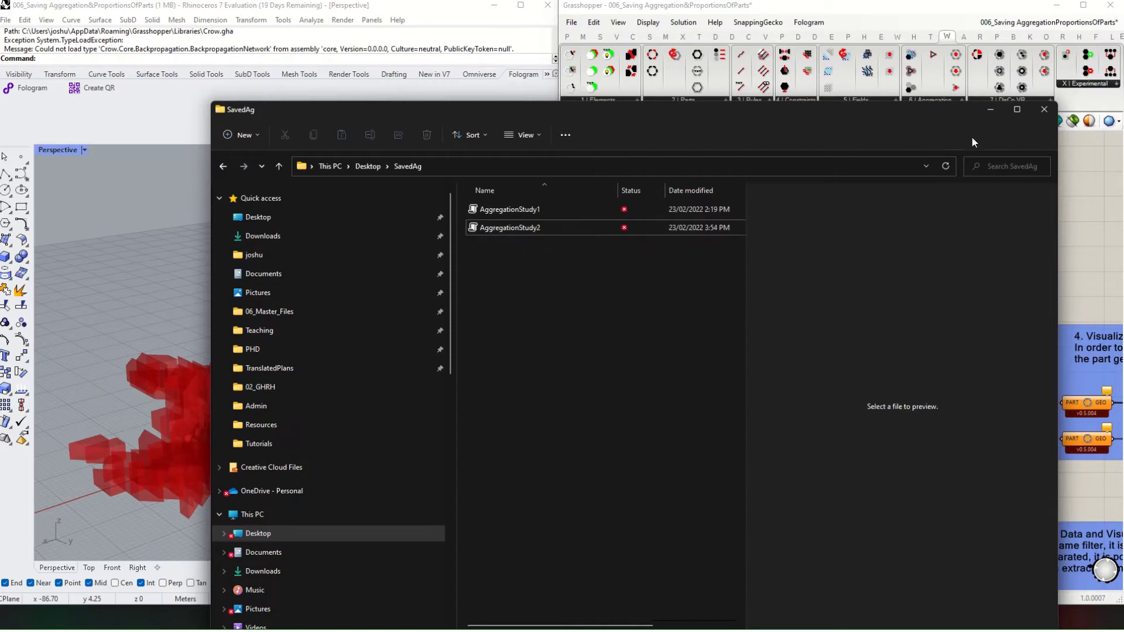
click(990, 110)
Step: Add a current Wasp_Load Aggregation from File component above the outdated one with the PART and FILE inputs
scroll(673, 395, down, 4)
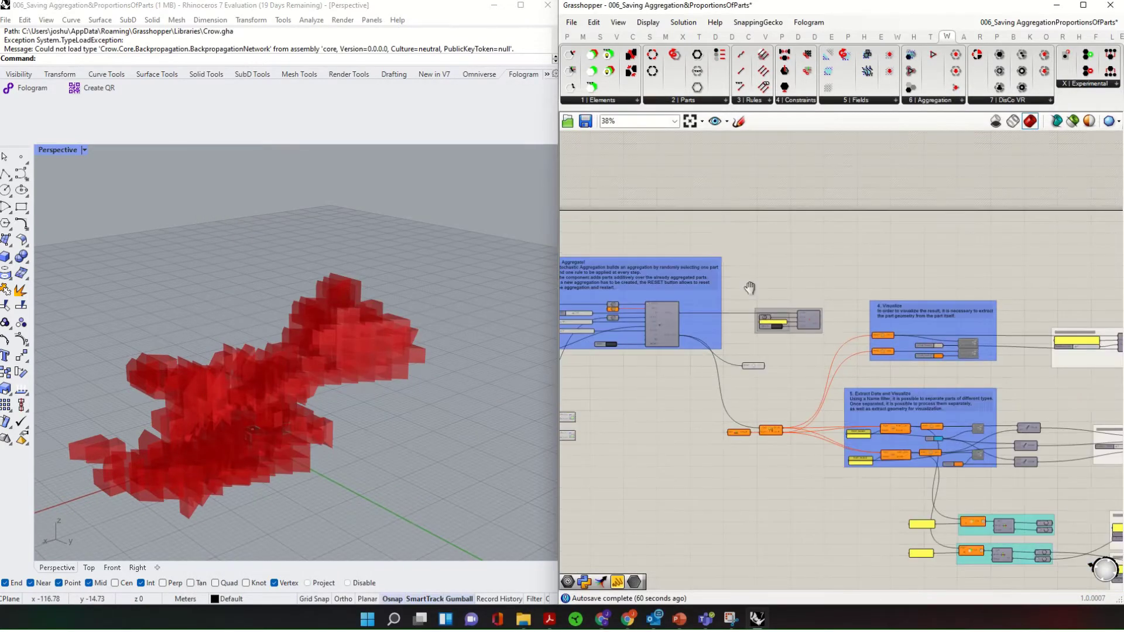
right_drag(629, 363, 816, 370)
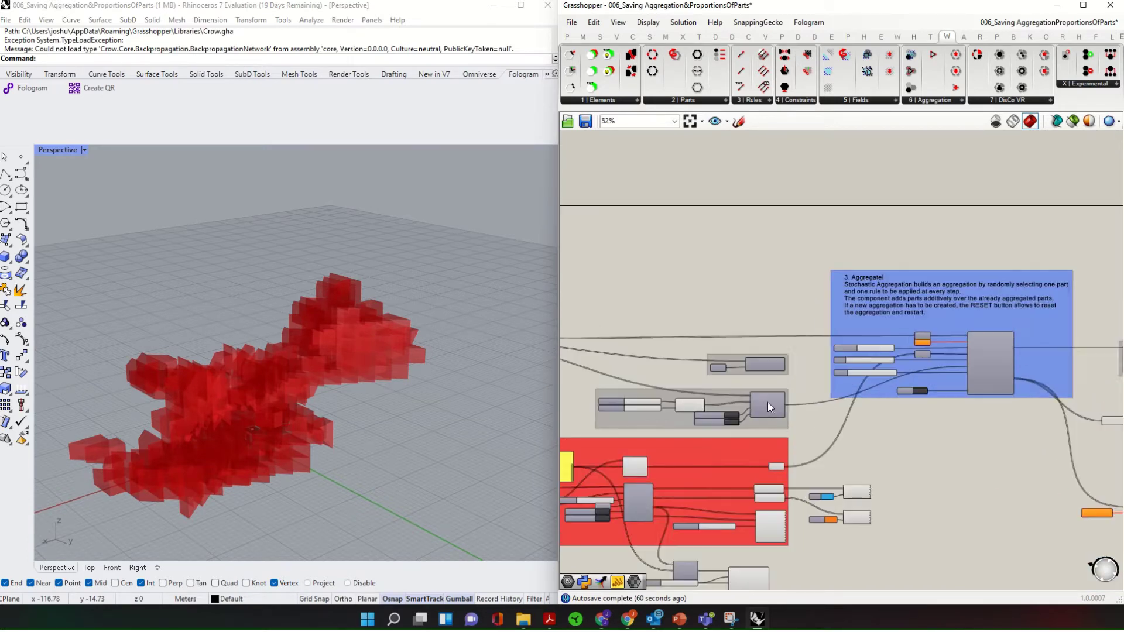
right_drag(810, 399, 907, 310)
scroll(908, 310, up, 6)
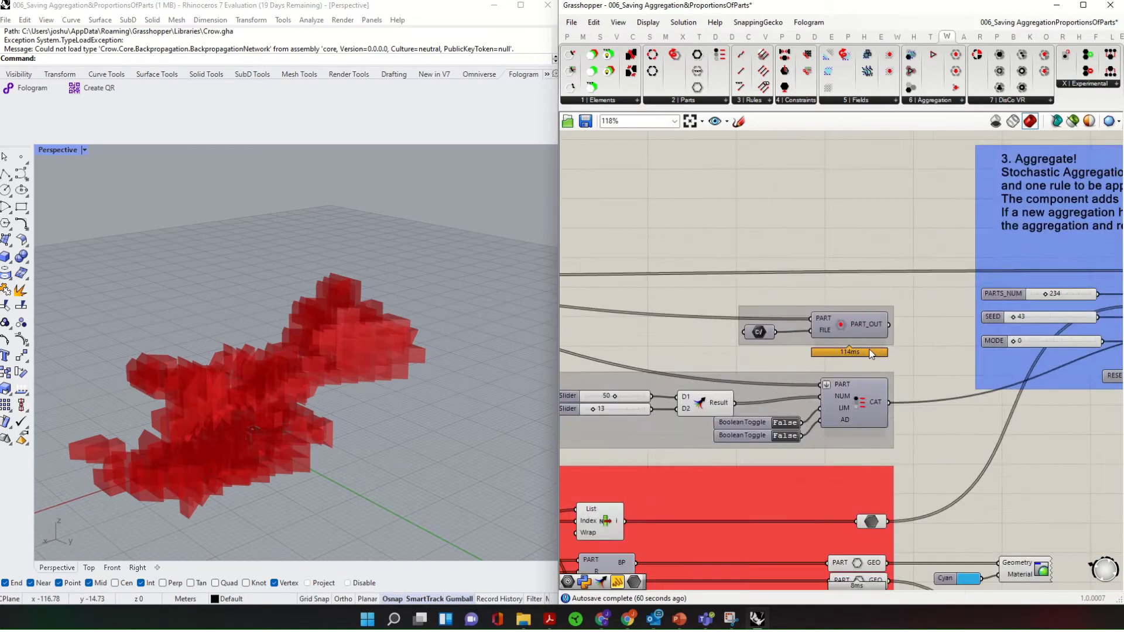
click(945, 101)
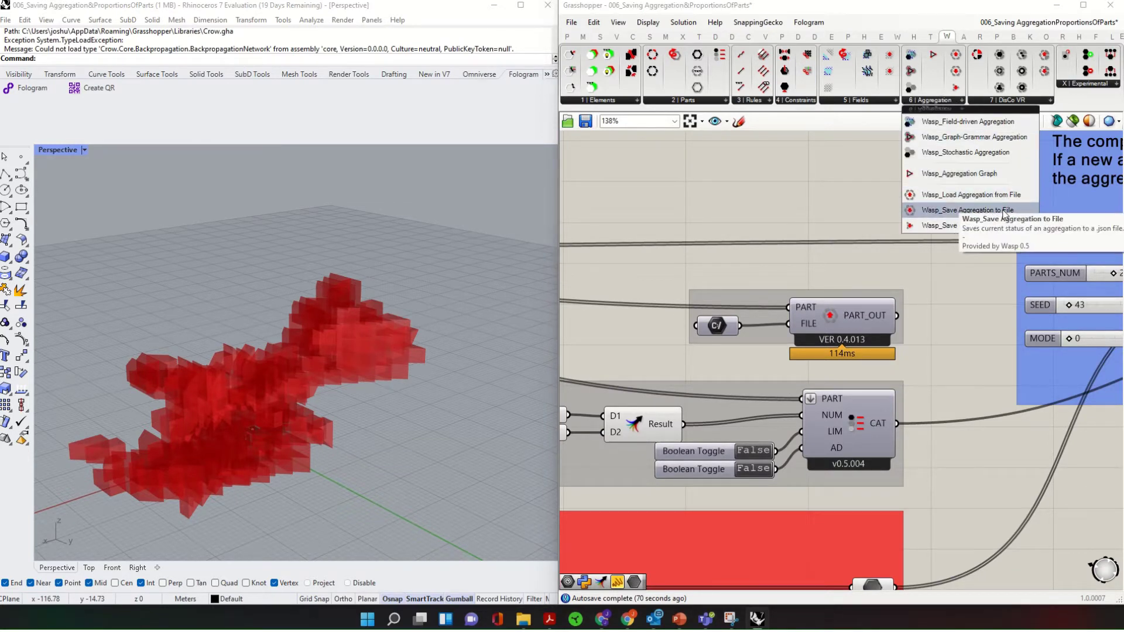
drag(960, 210, 842, 234)
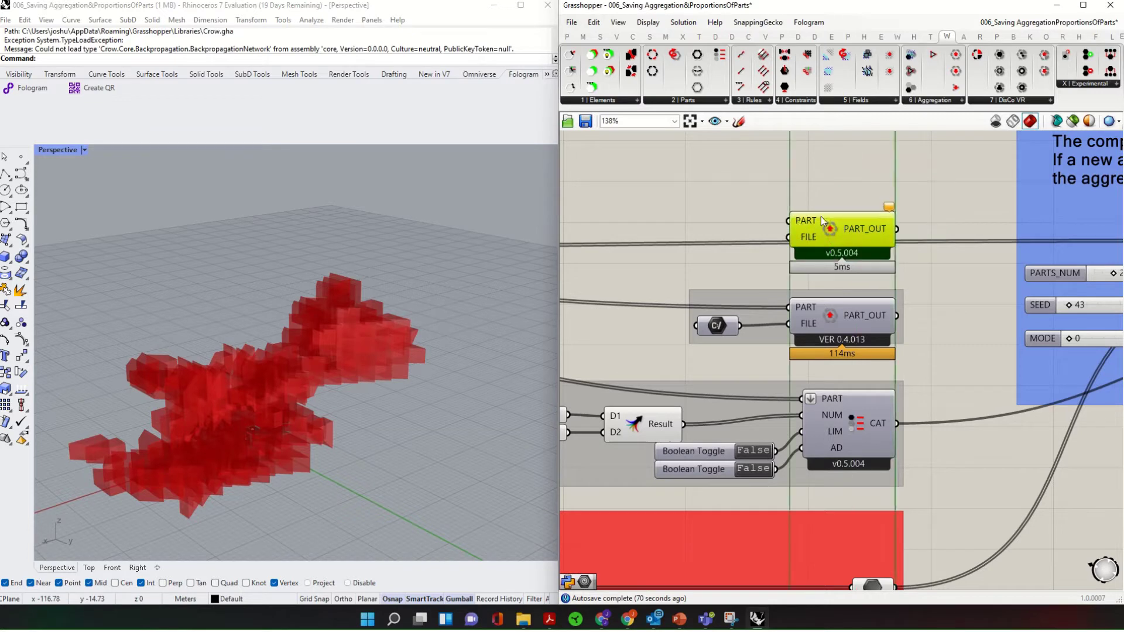
Step: Delete the outdated load component and move the new Wasp load component down towards its place
click(814, 322)
key(Delete)
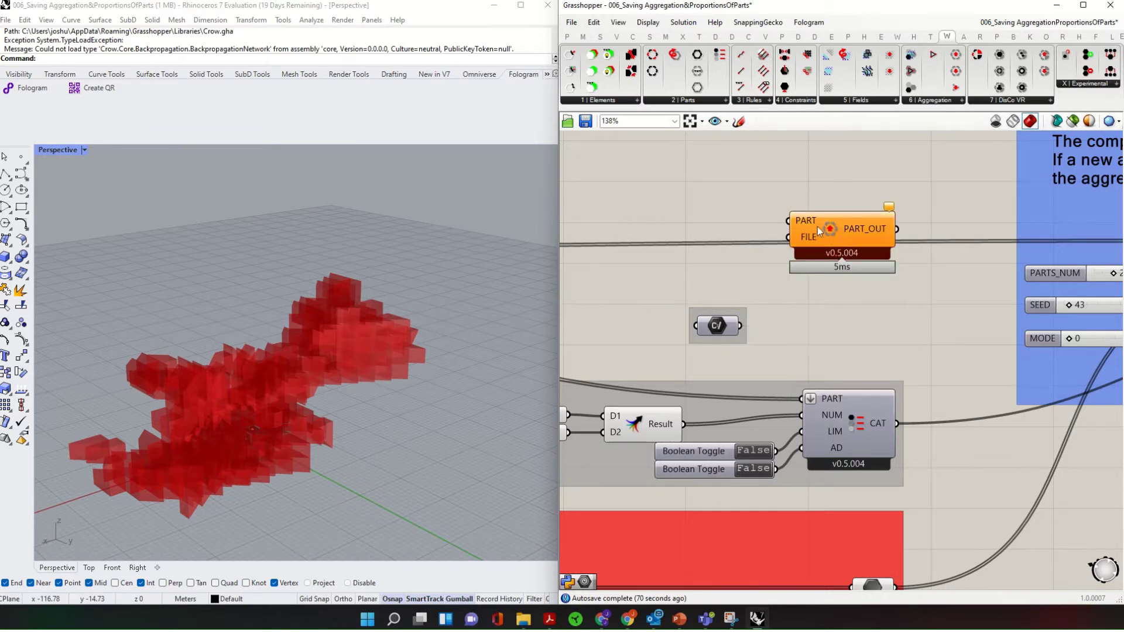
drag(817, 227, 827, 277)
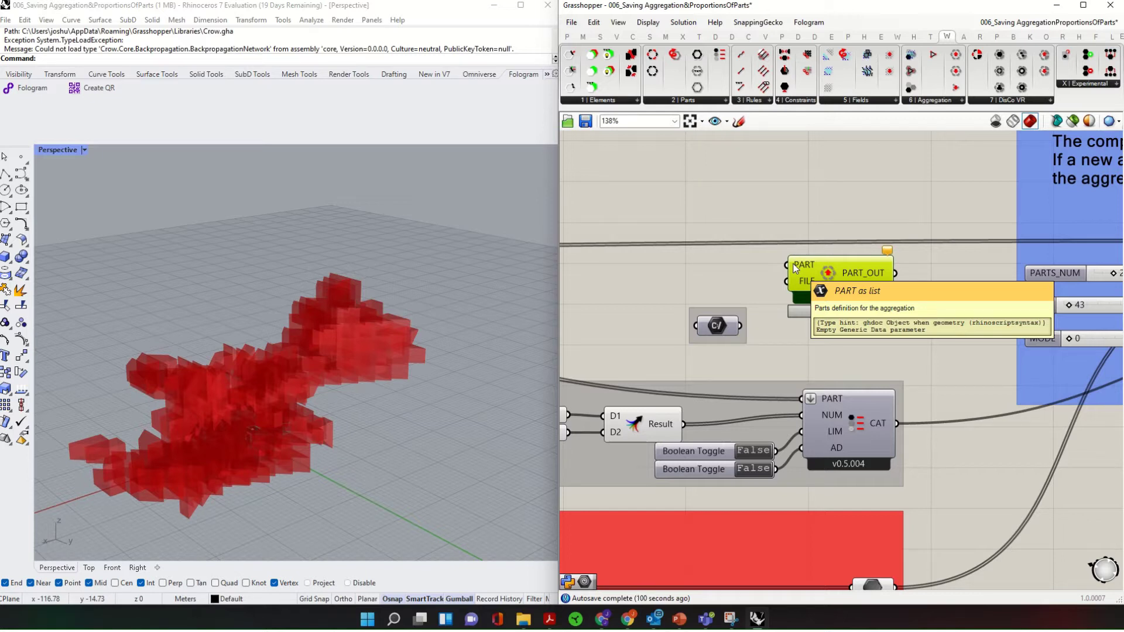
Step: Check the saved aggregation files in the SavedAg folder, and return to the Grasshopper definition
click(529, 623)
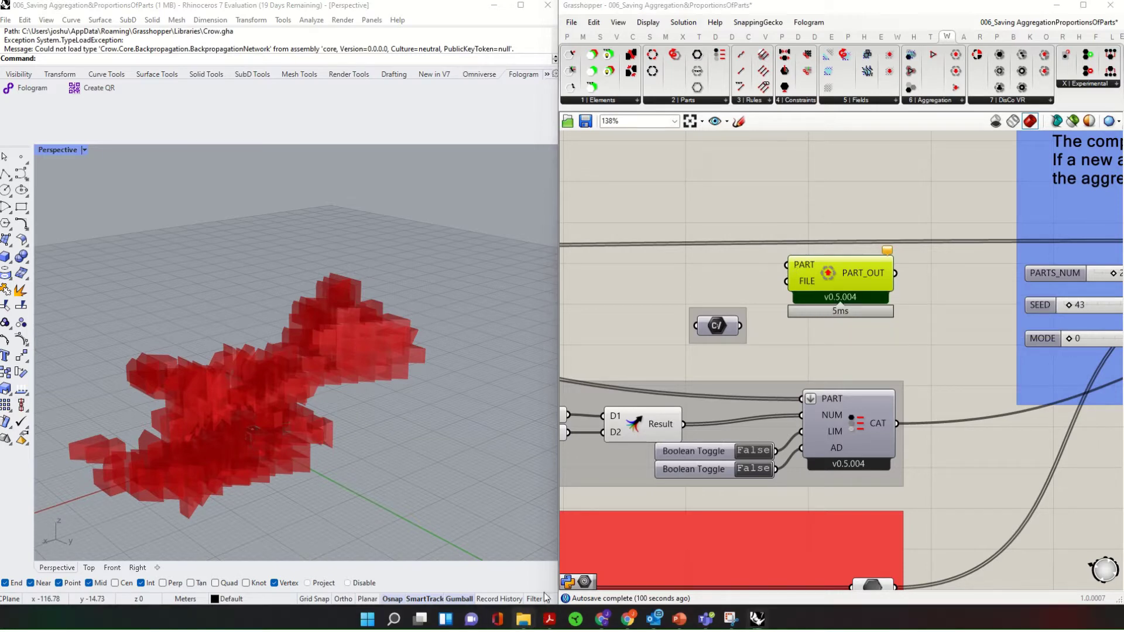
click(544, 569)
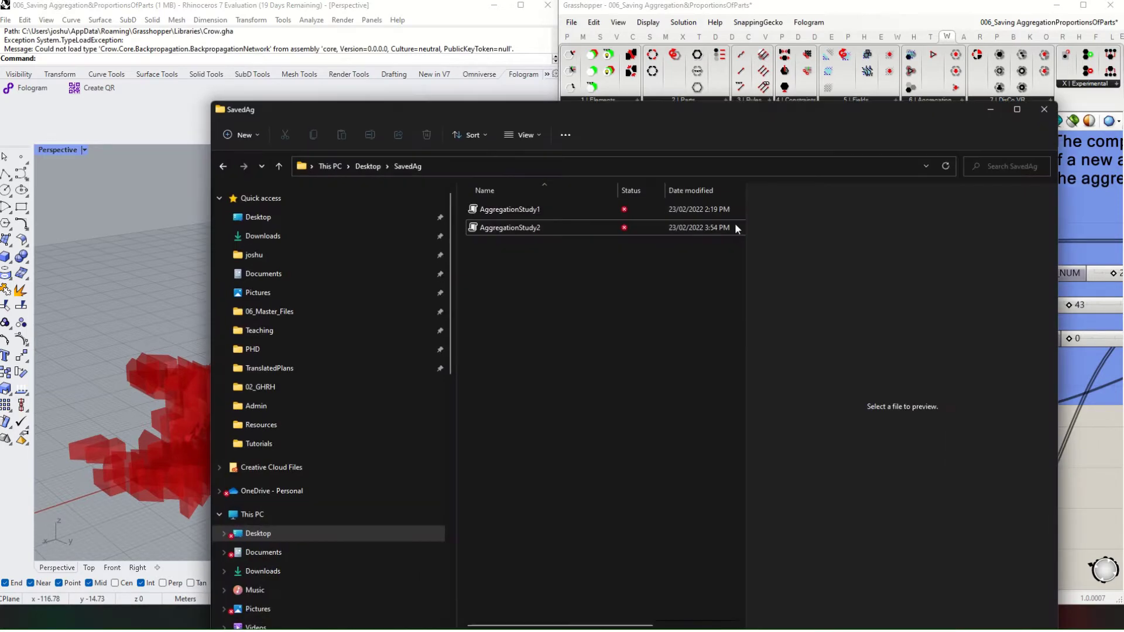
click(1076, 455)
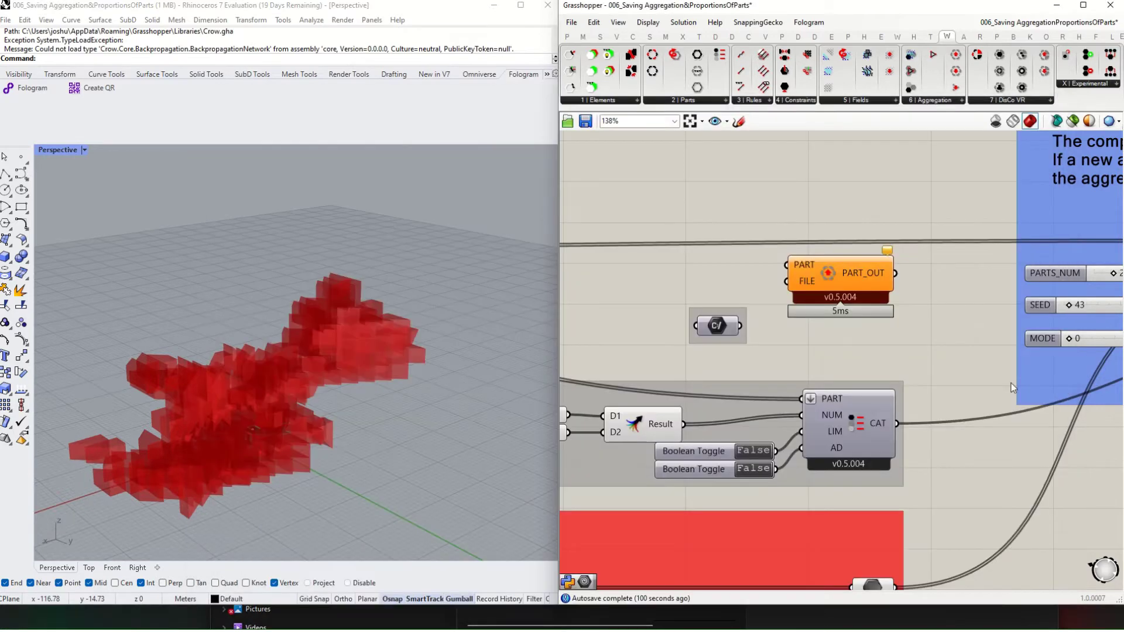
Step: Connect the merged parts Result output to the PART input of the new load component
scroll(734, 336, down, 6)
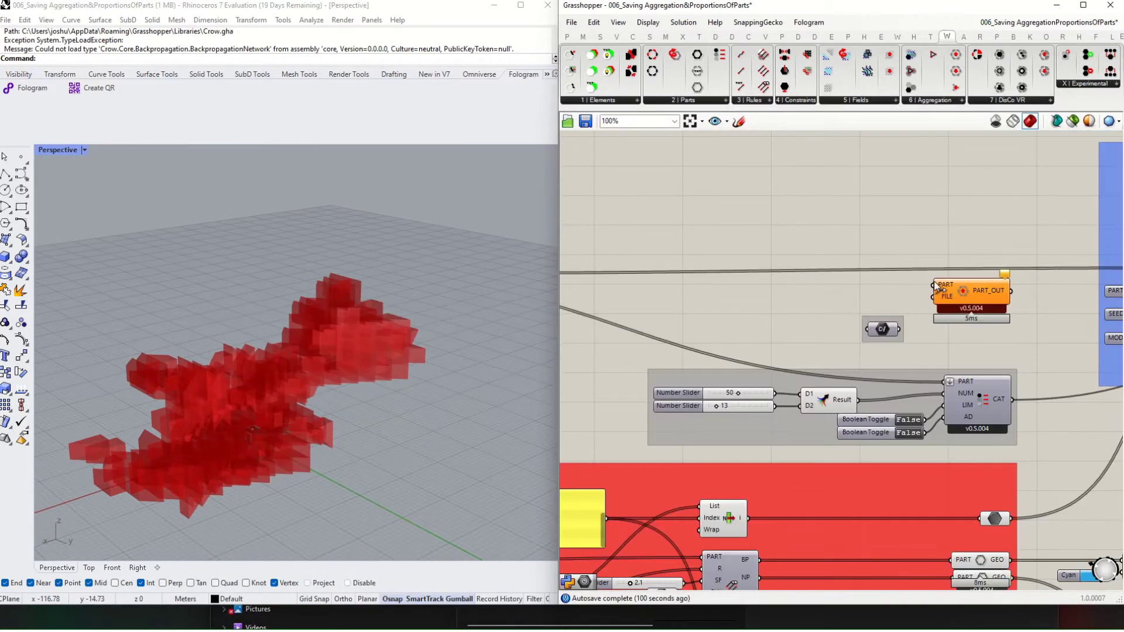
scroll(679, 280, up, 4)
drag(841, 272, 665, 270)
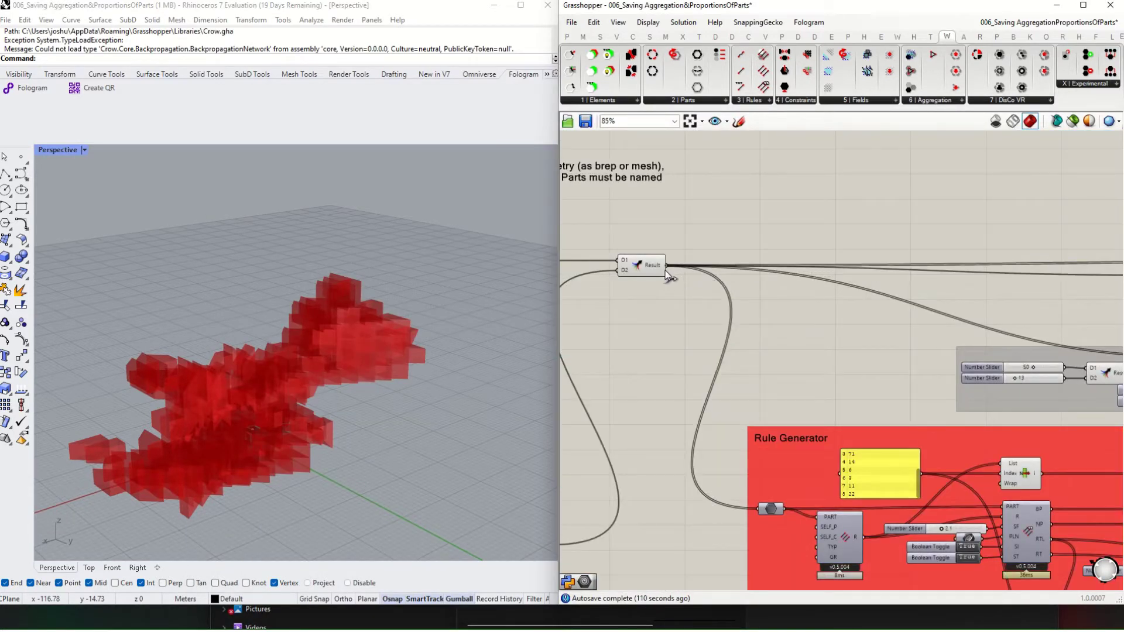
right_drag(740, 263, 949, 286)
scroll(949, 286, down, 2)
right_drag(816, 319, 693, 334)
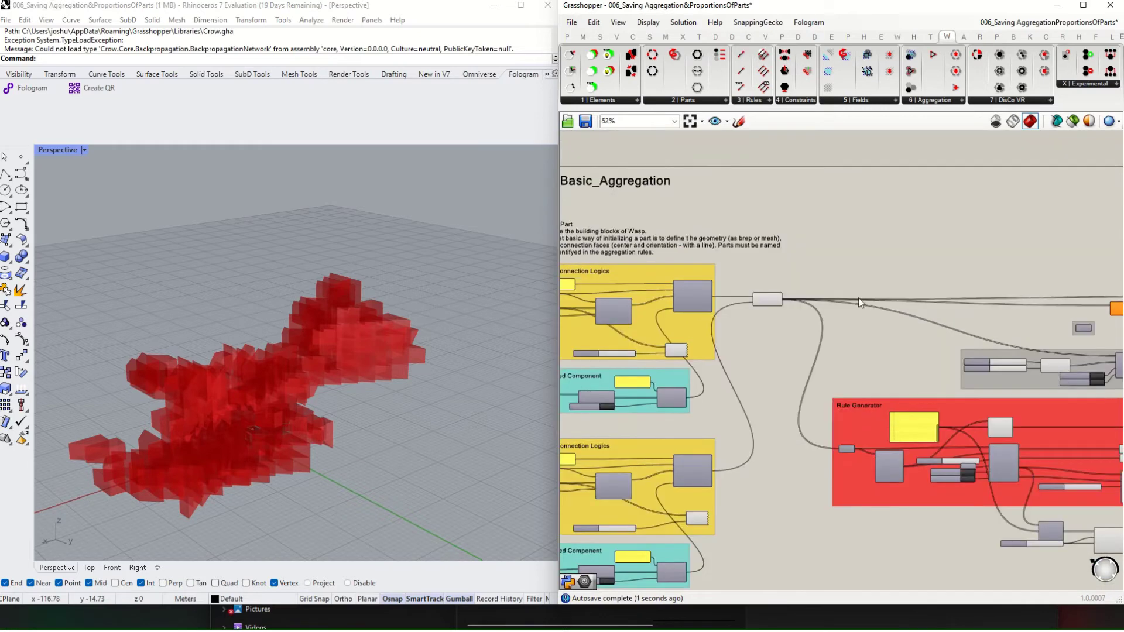
right_drag(858, 298, 679, 308)
scroll(918, 351, up, 4)
Step: Clear the stored values of the File Path parameter and connect it to the load component's FILE input
right_click(894, 327)
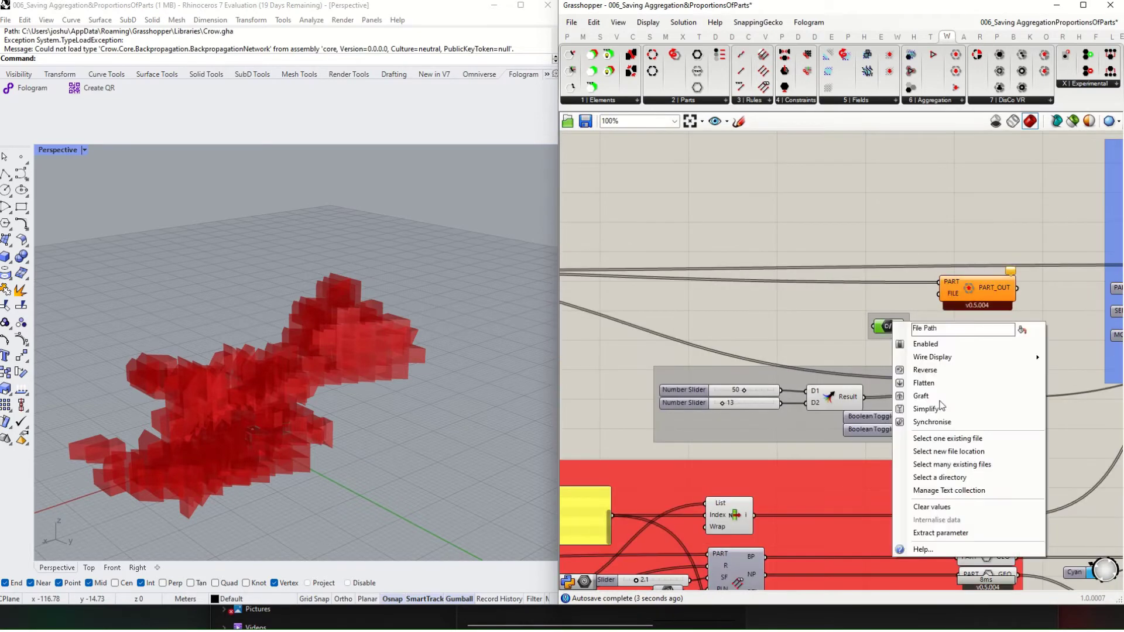
click(941, 520)
scroll(896, 301, up, 4)
drag(837, 436, 935, 352)
right_drag(843, 475, 586, 483)
right_drag(1080, 479, 1018, 479)
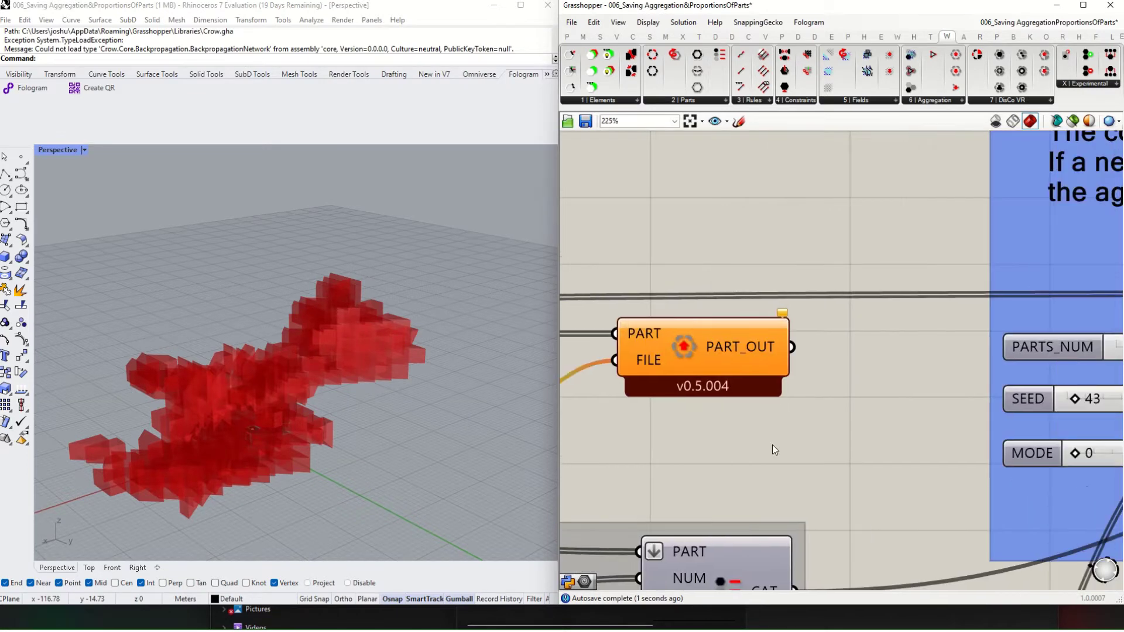
Step: Set the File Path parameter to the existing AggregationStudy2 file in the Desktop's SavedAg folder
right_drag(721, 431, 960, 423)
right_click(699, 396)
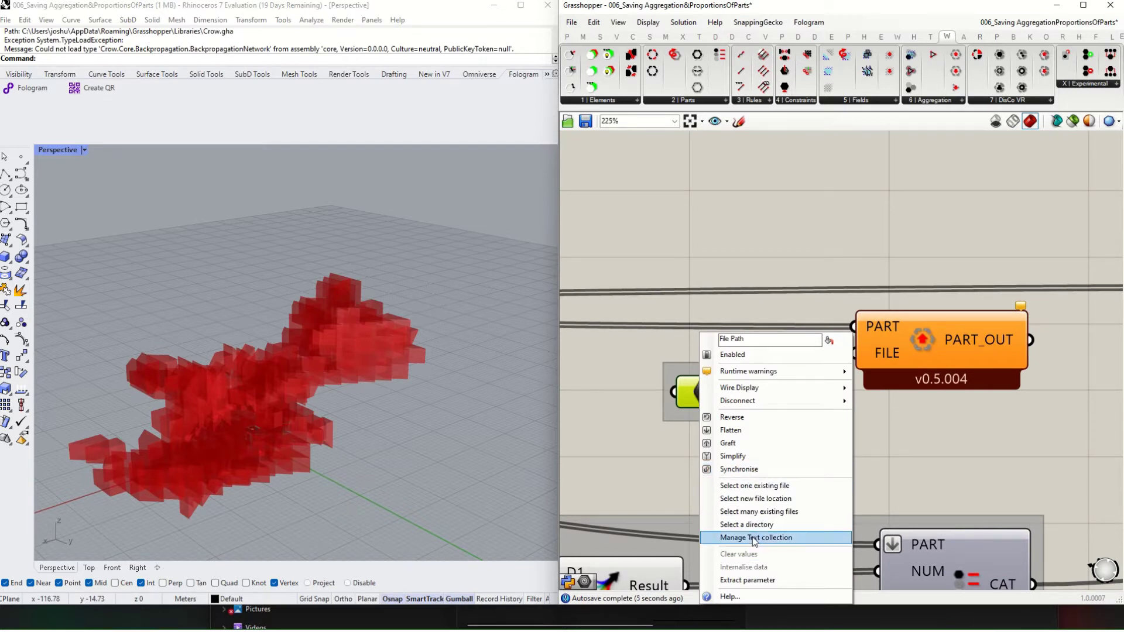
click(761, 488)
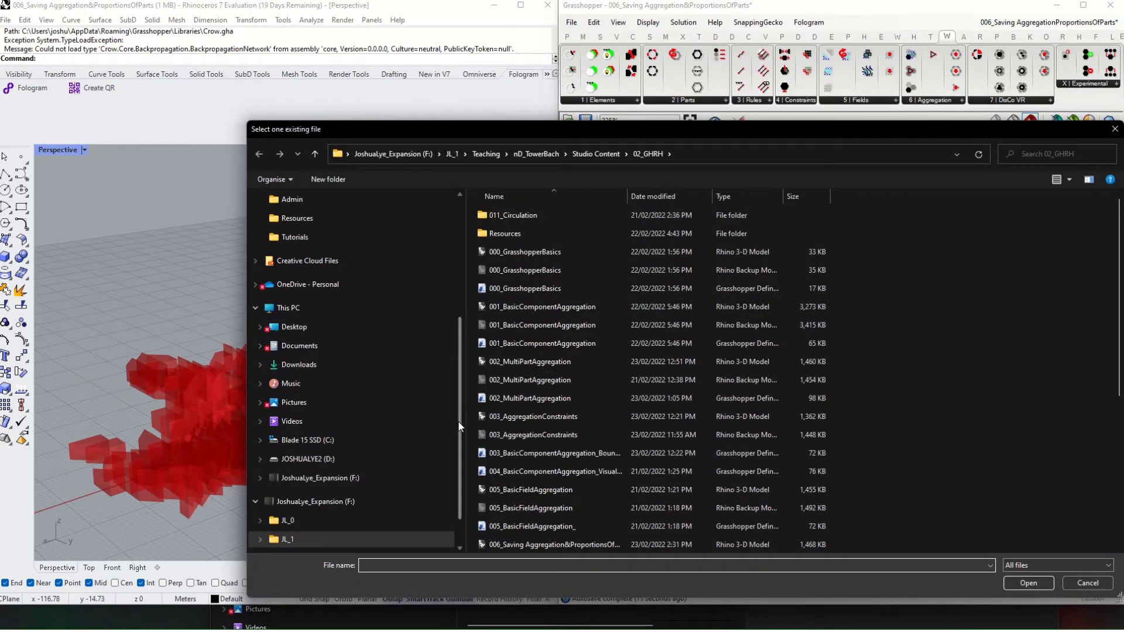
drag(458, 420, 396, 222)
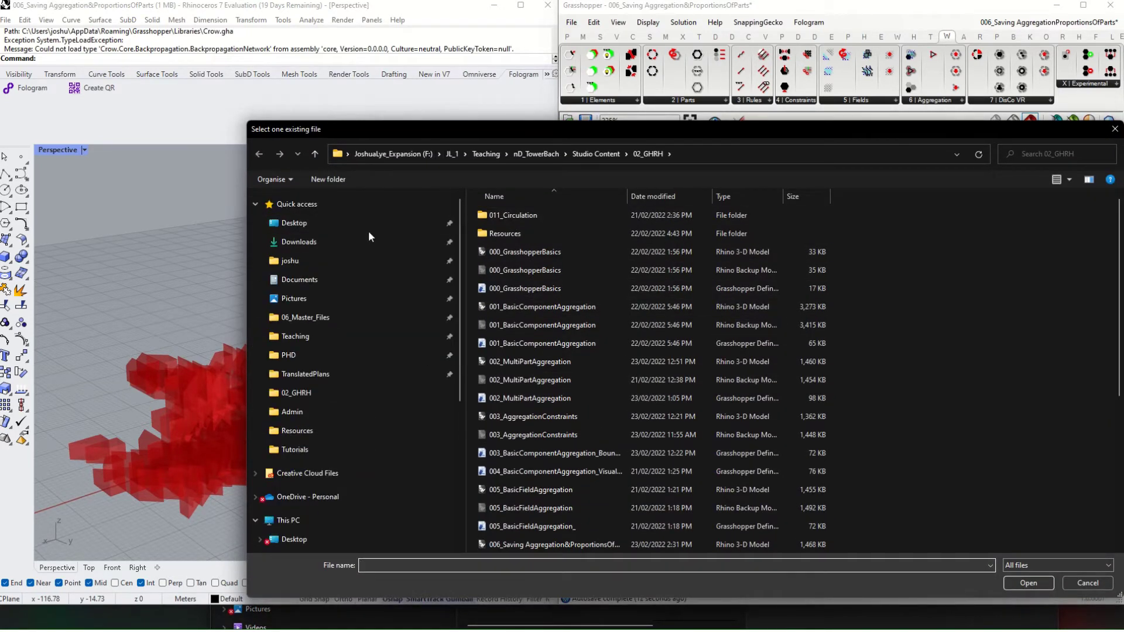
click(367, 229)
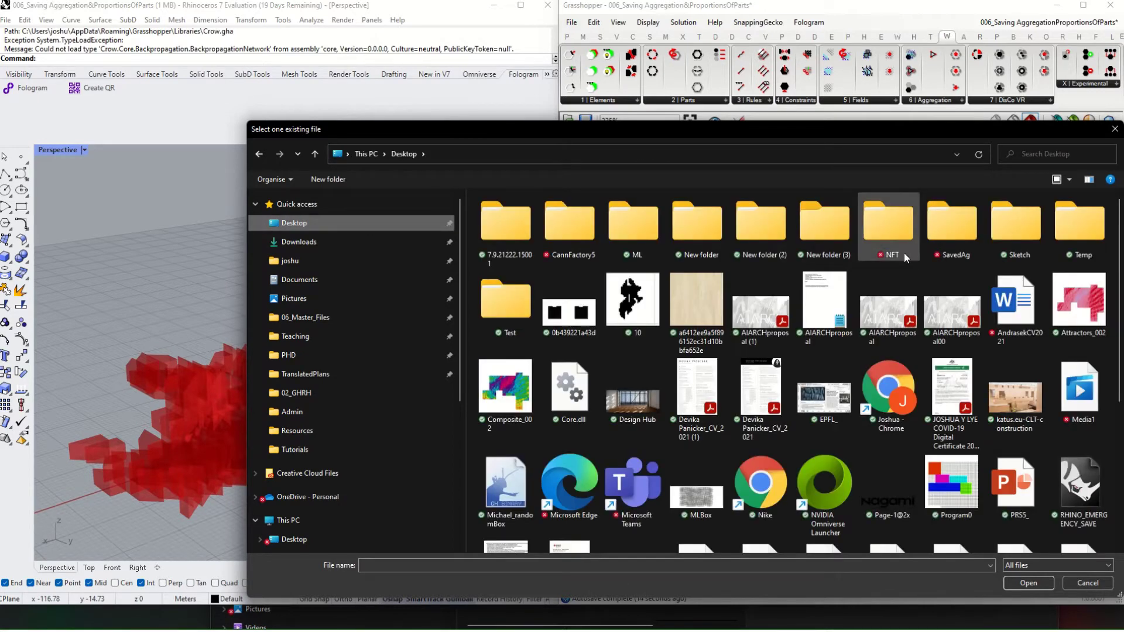
double_click(960, 225)
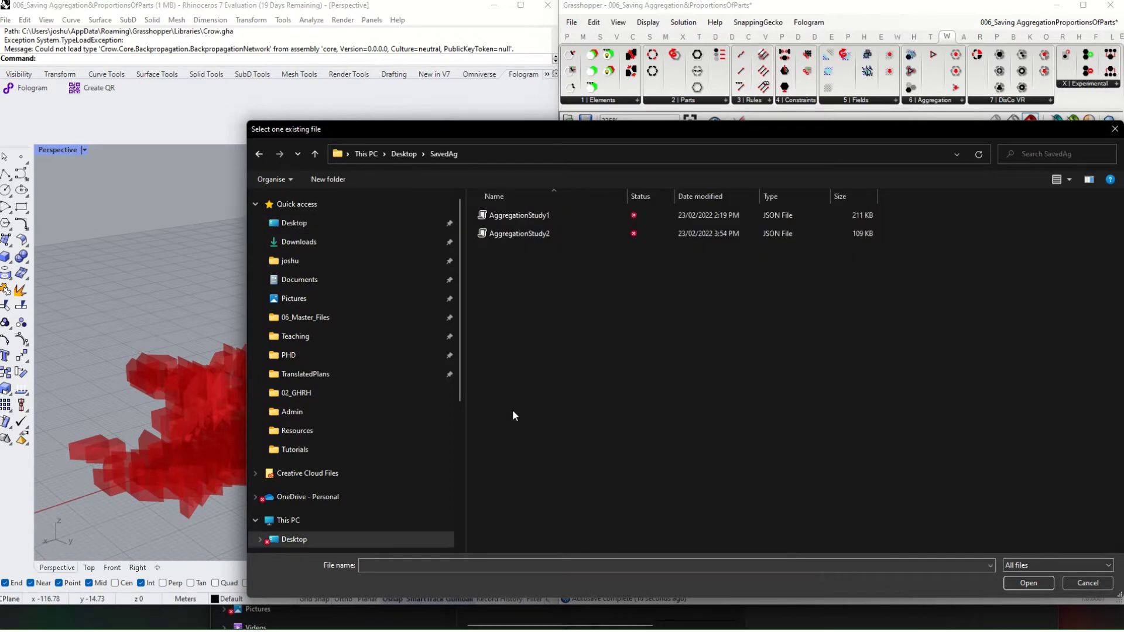
double_click(518, 233)
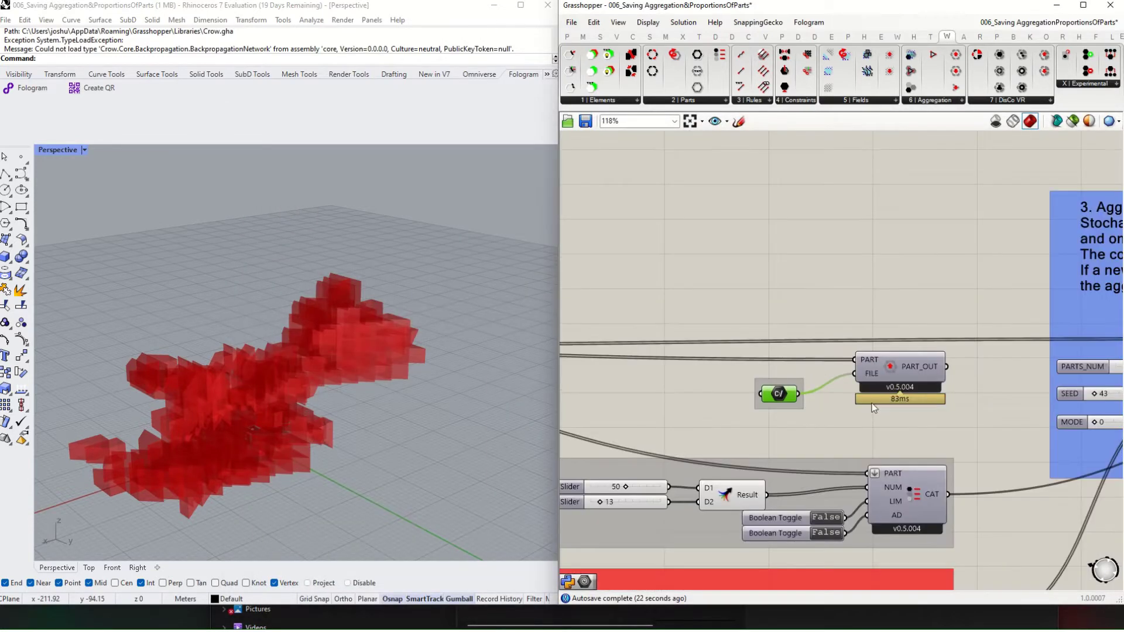
Step: Connect the load component's PART_OUT to the parameter feeding the aggregation's PREV input, and inspect the result in the viewport
right_drag(930, 404, 869, 414)
click(897, 472)
right_drag(887, 527, 889, 263)
scroll(880, 363, down, 3)
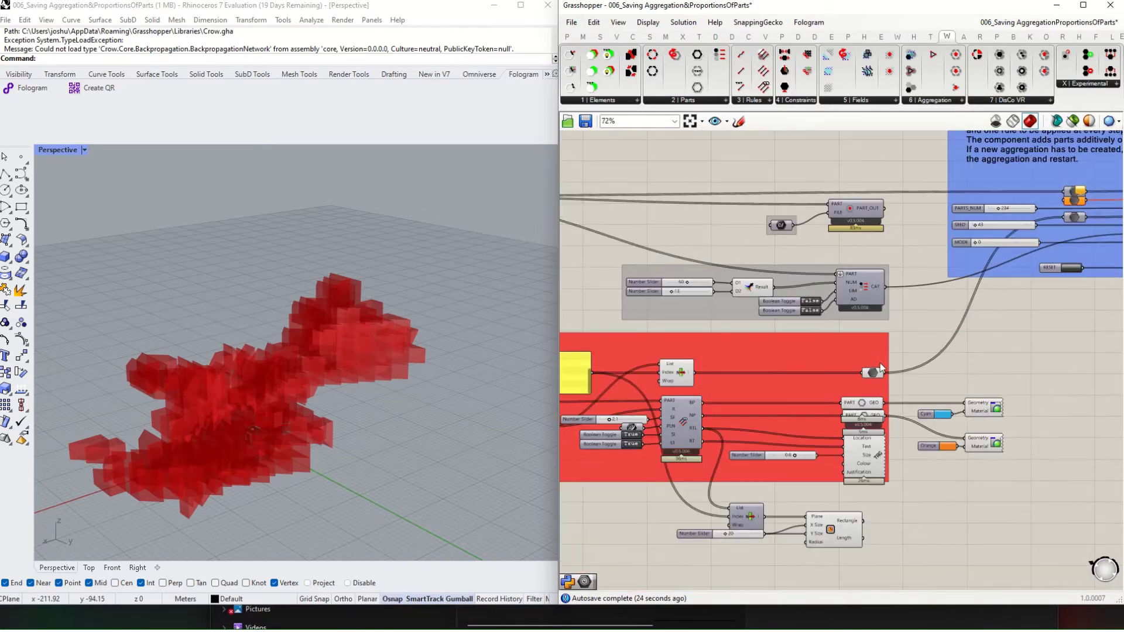
scroll(931, 399, down, 2)
right_drag(880, 363, 937, 429)
scroll(948, 335, up, 4)
right_drag(963, 311, 880, 317)
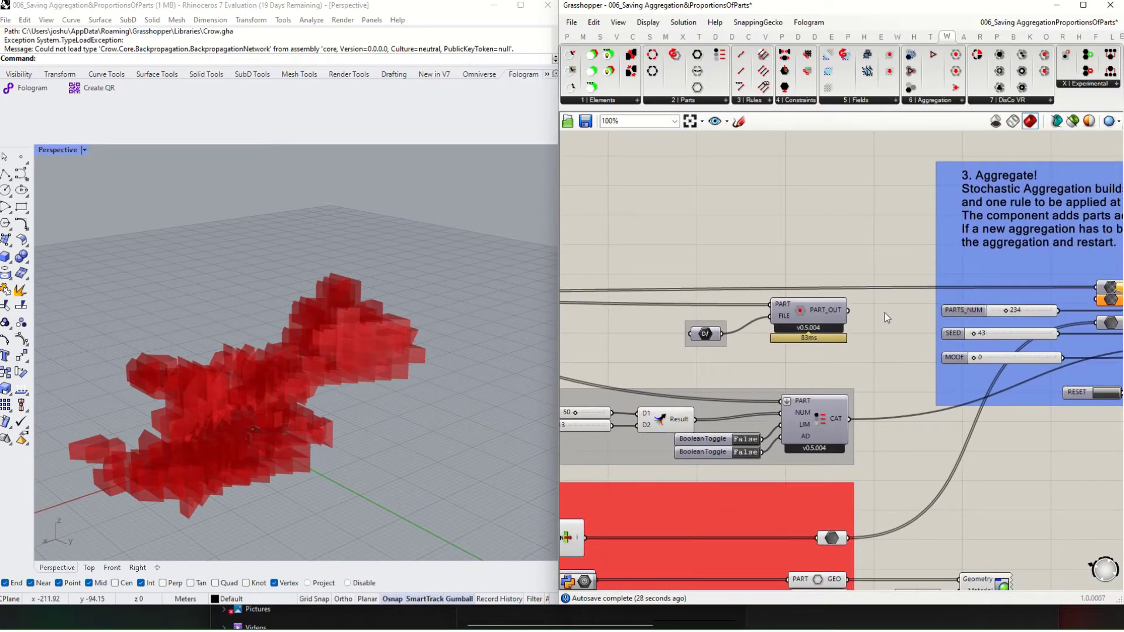
right_drag(824, 309, 664, 297)
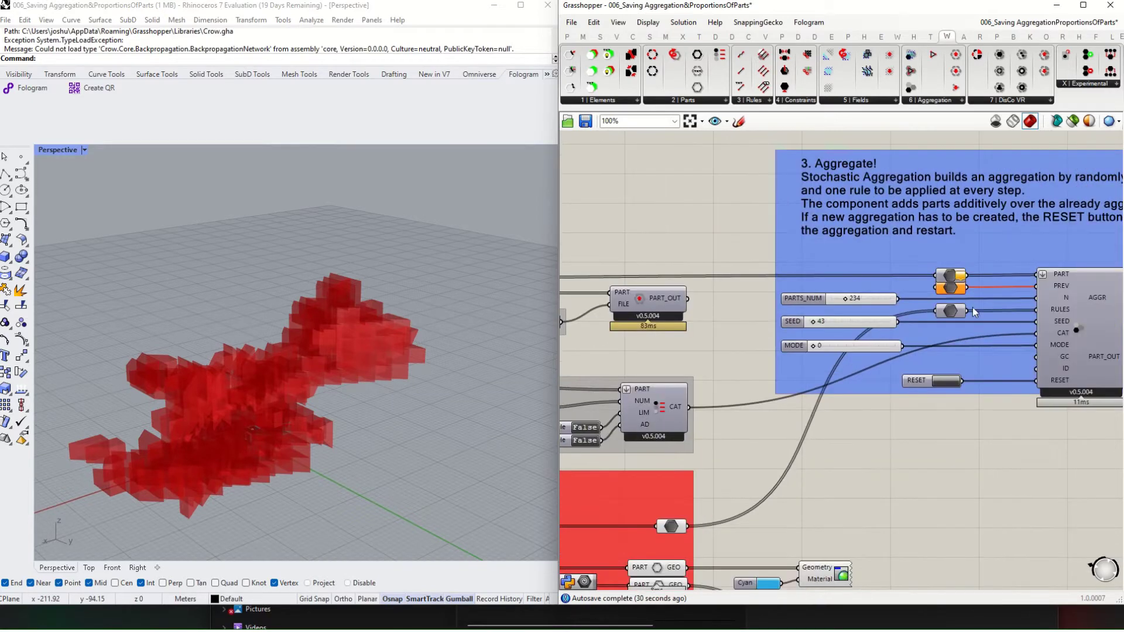
mouse_move(1049, 287)
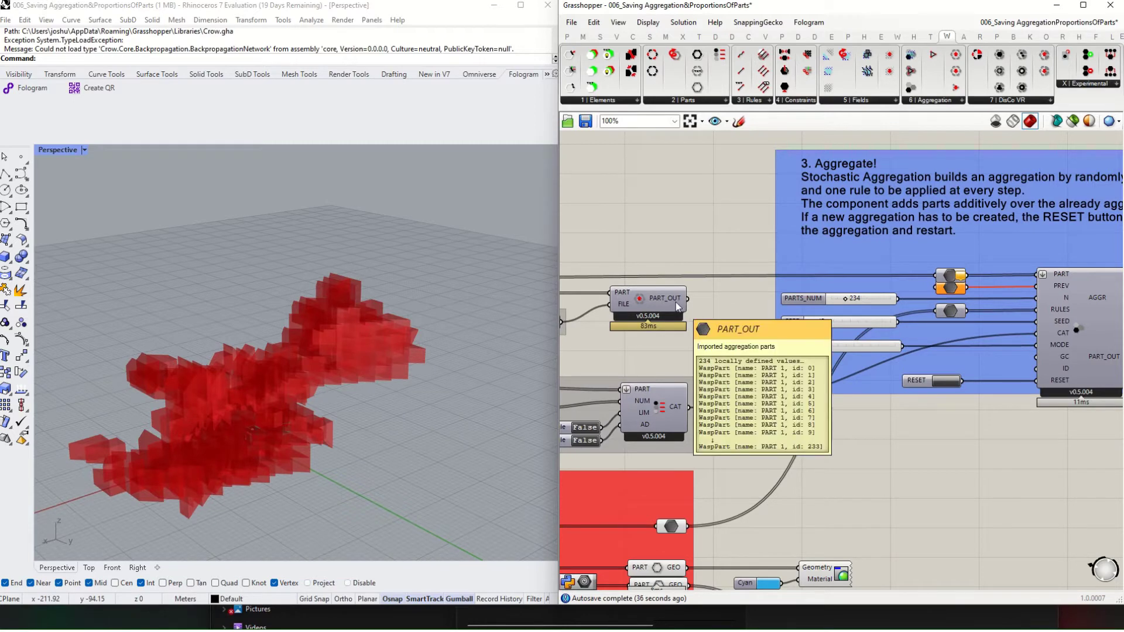
drag(689, 299, 936, 287)
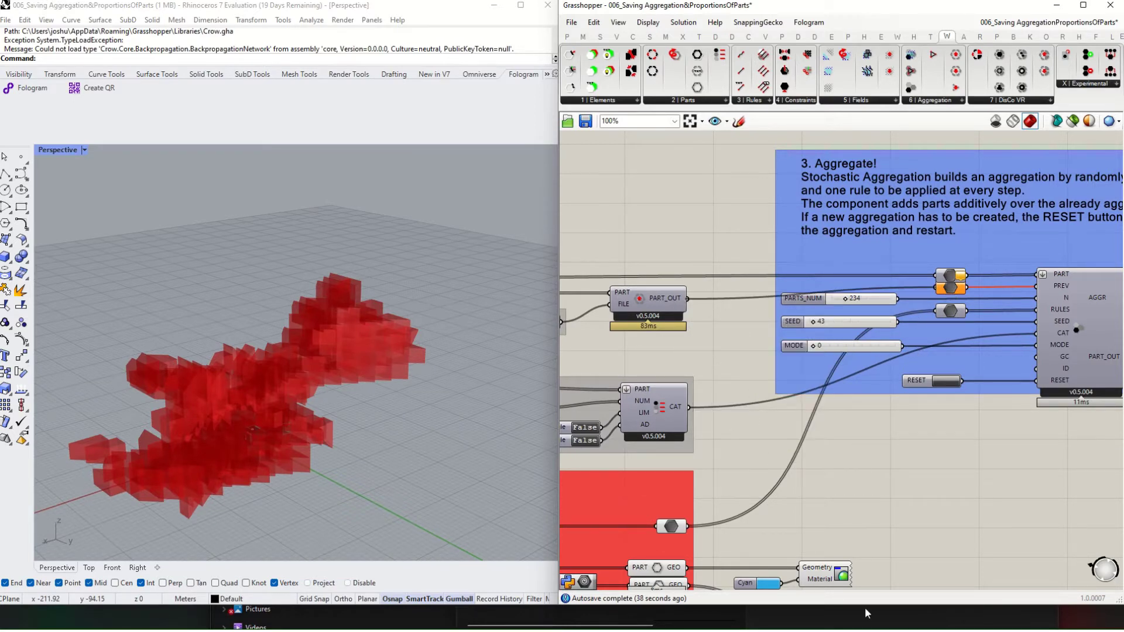
right_drag(997, 406, 900, 386)
right_drag(321, 409, 318, 379)
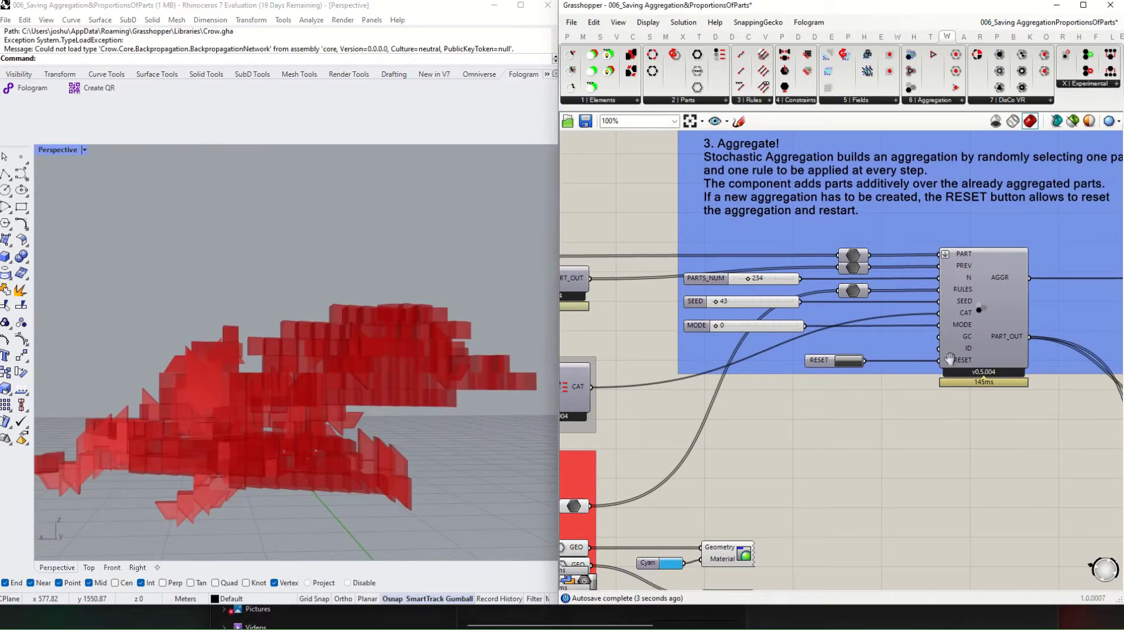
Step: Connect the load component's PART_OUT to the List Length component and check the outputs of the list split
scroll(813, 374, down, 3)
right_drag(814, 373, 873, 346)
mouse_move(659, 273)
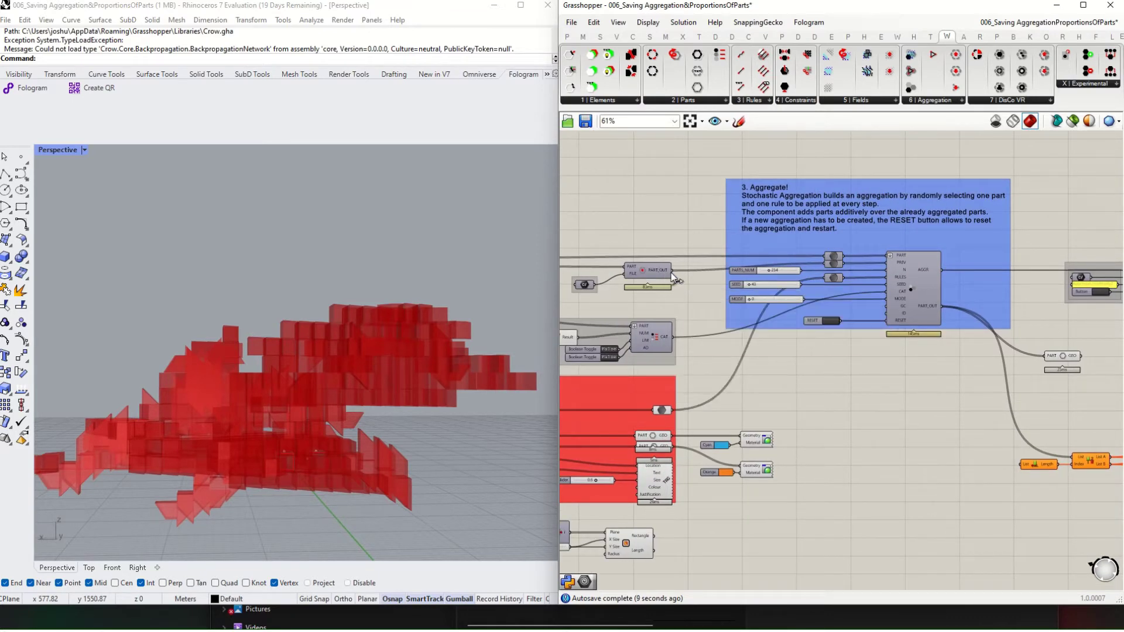
drag(671, 271, 926, 435)
scroll(711, 374, down, 2)
scroll(938, 444, up, 4)
scroll(937, 433, up, 2)
scroll(931, 452, down, 4)
right_drag(931, 451, 724, 419)
scroll(788, 350, up, 2)
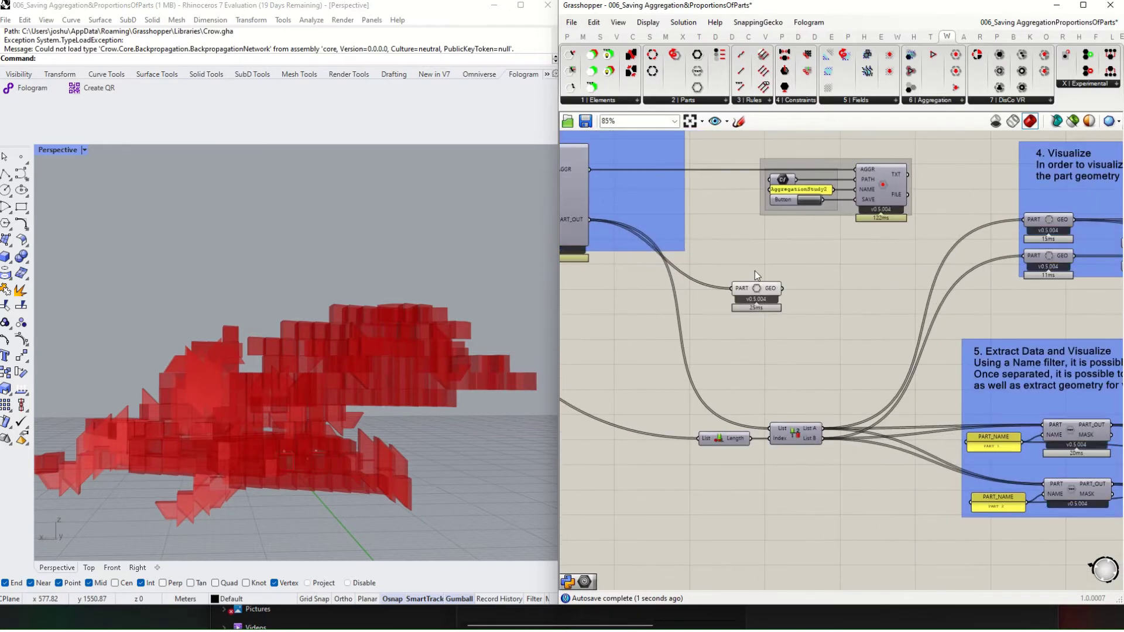
right_drag(844, 281, 757, 312)
scroll(699, 305, down, 1)
mouse_move(730, 440)
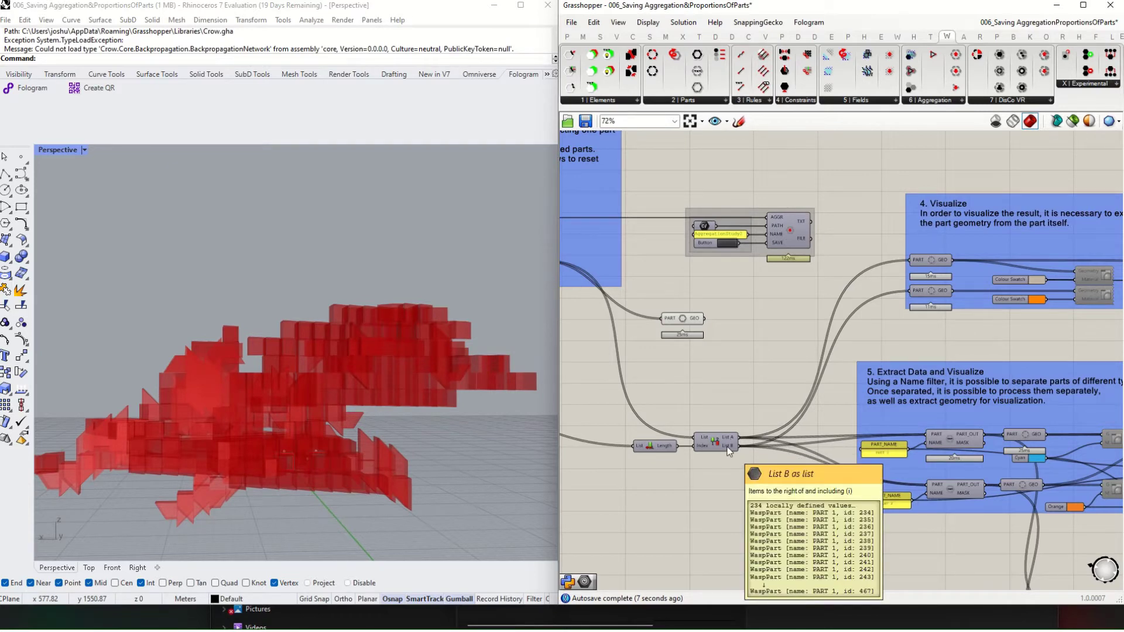
Step: Set the PARTS_NUM slider to 340
scroll(681, 422, down, 2)
right_drag(565, 433, 806, 444)
right_drag(785, 391, 1012, 490)
scroll(904, 385, up, 6)
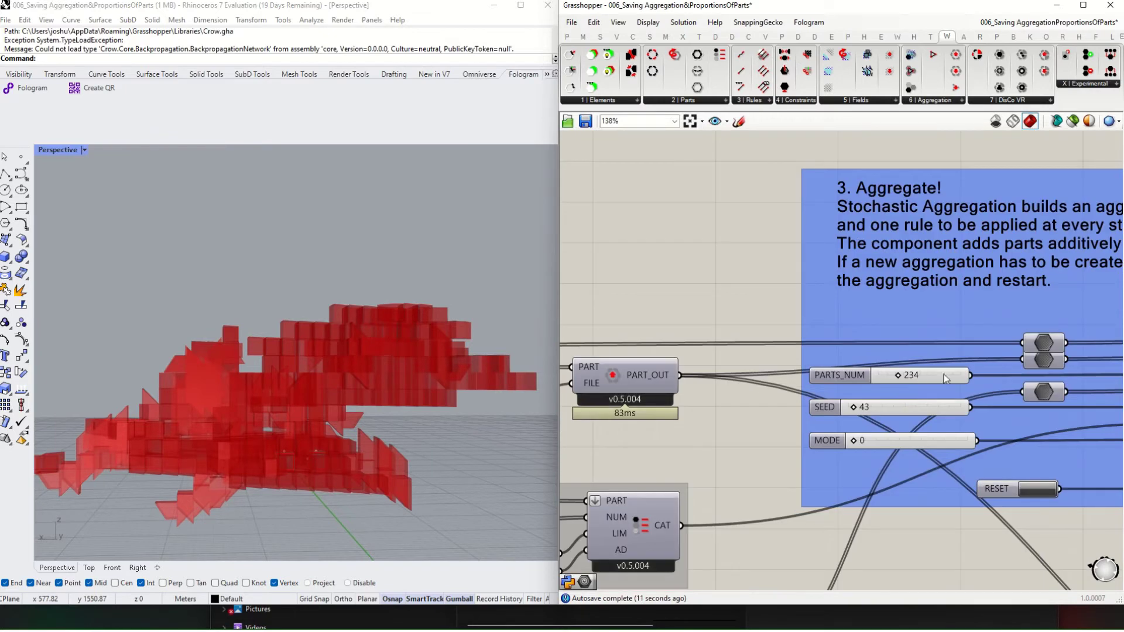
double_click(944, 374)
text(58)
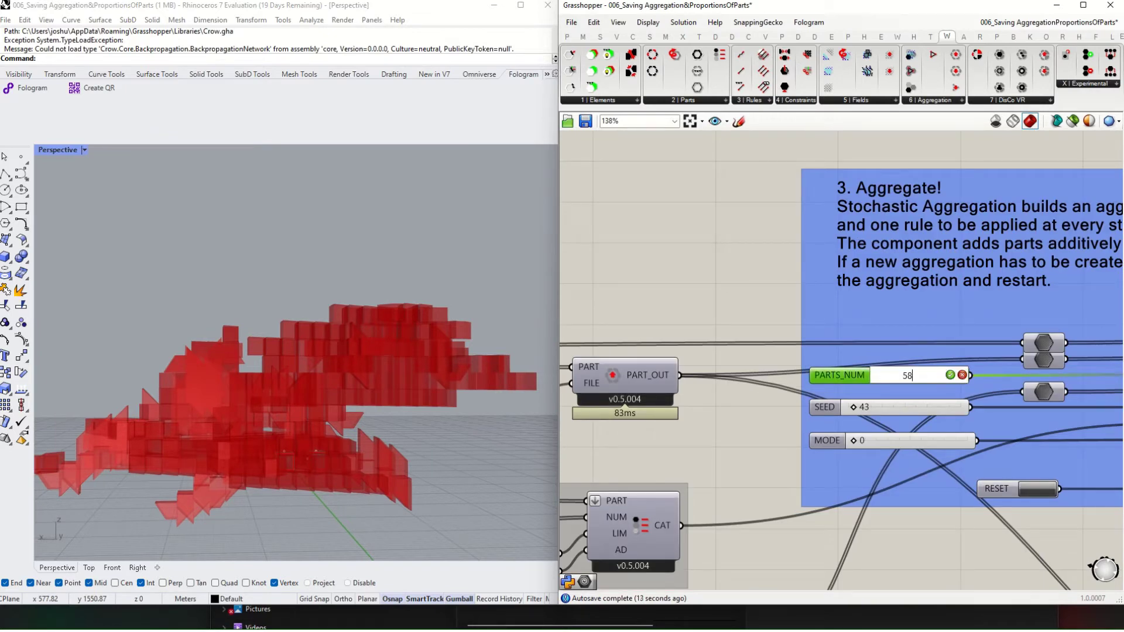
key(BackSpace)
key(BackSpace)
text(340)
key(Return)
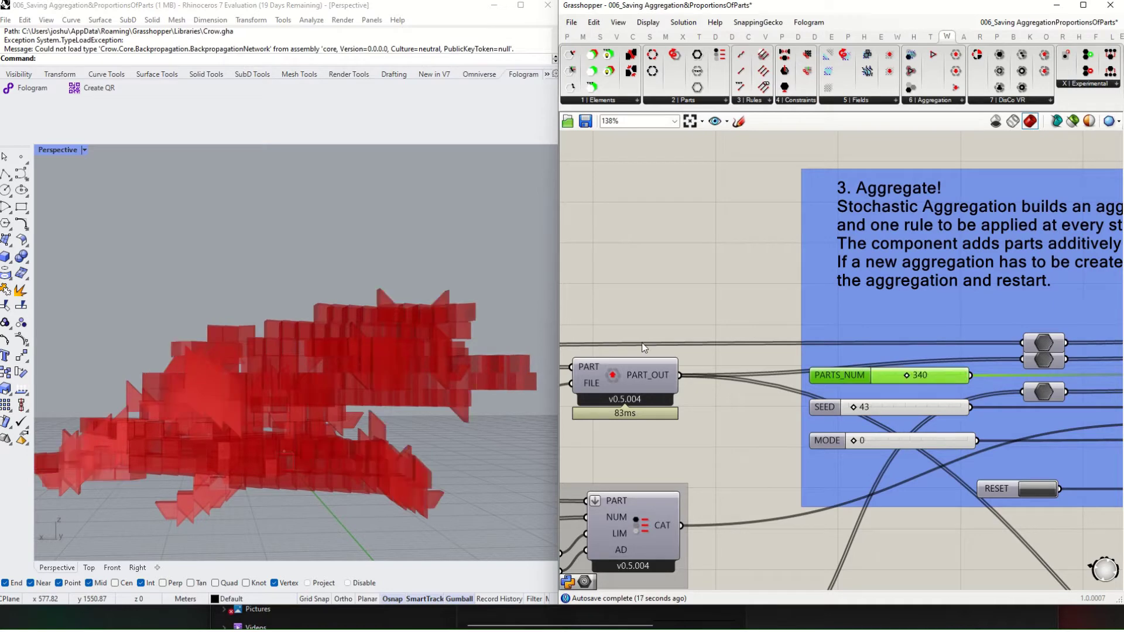
Step: Inspect the extended aggregation in the Rhino viewport and look over the Visualize group in the definition
scroll(1046, 425, down, 3)
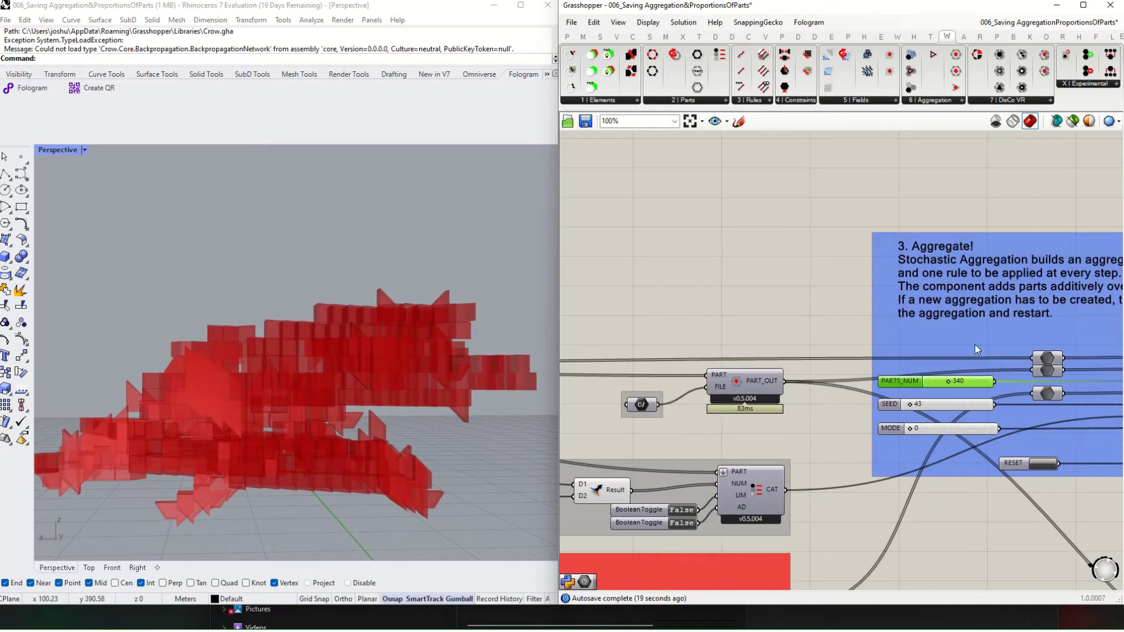
scroll(462, 331, down, 6)
right_drag(463, 332, 378, 447)
scroll(996, 311, down, 5)
right_drag(956, 328, 389, 291)
scroll(850, 373, up, 3)
right_drag(779, 379, 712, 396)
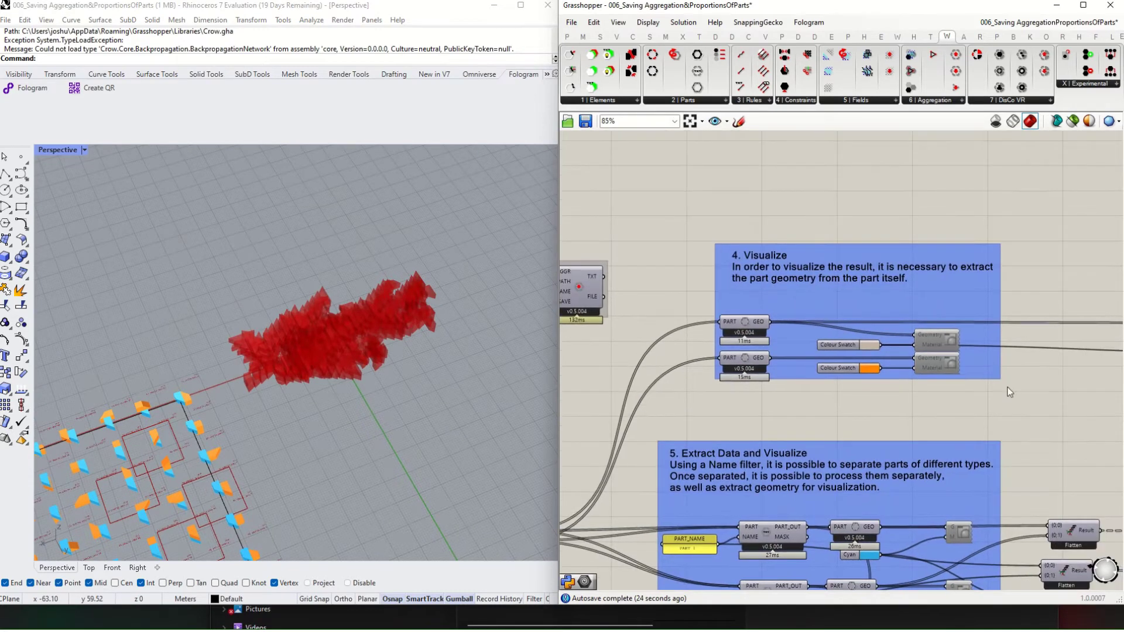
drag(1054, 393, 712, 239)
scroll(847, 378, down, 1)
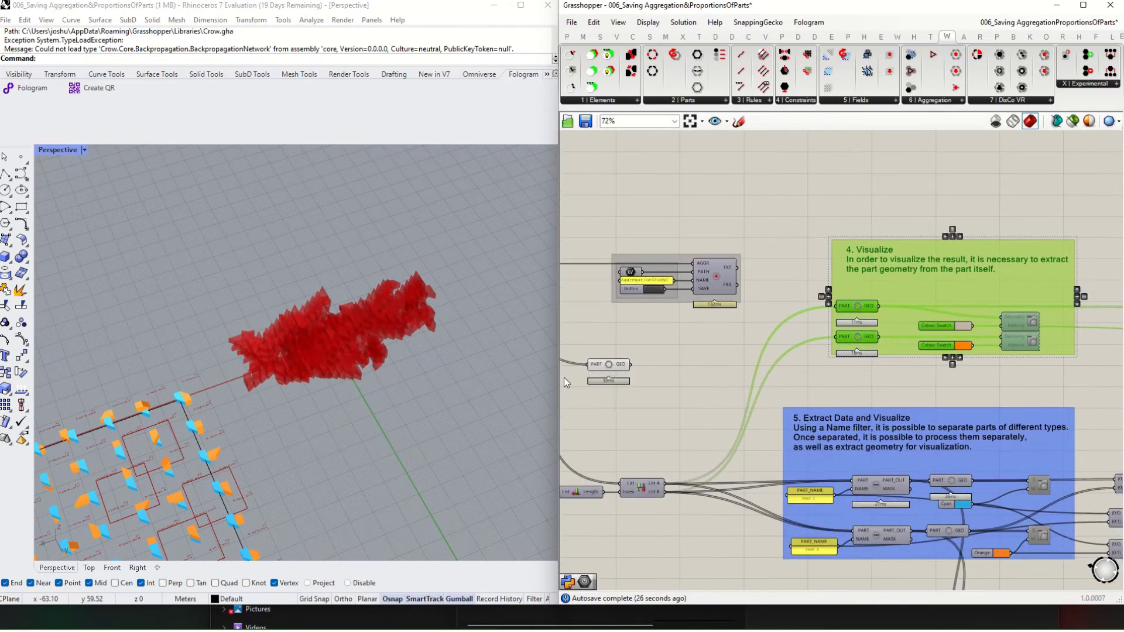
Step: Turn off the preview of the part geometry component fed directly by the aggregation's PART_OUT
click(612, 364)
right_click(708, 361)
right_drag(682, 355, 909, 378)
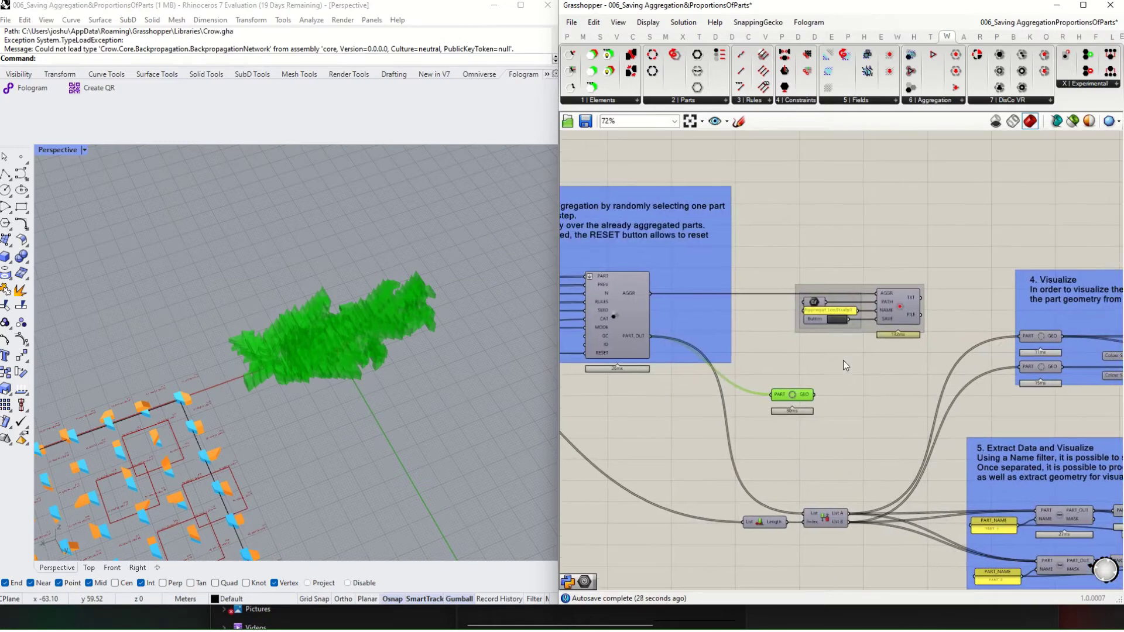
drag(875, 410, 884, 388)
right_click(886, 419)
click(923, 440)
right_drag(996, 393, 895, 400)
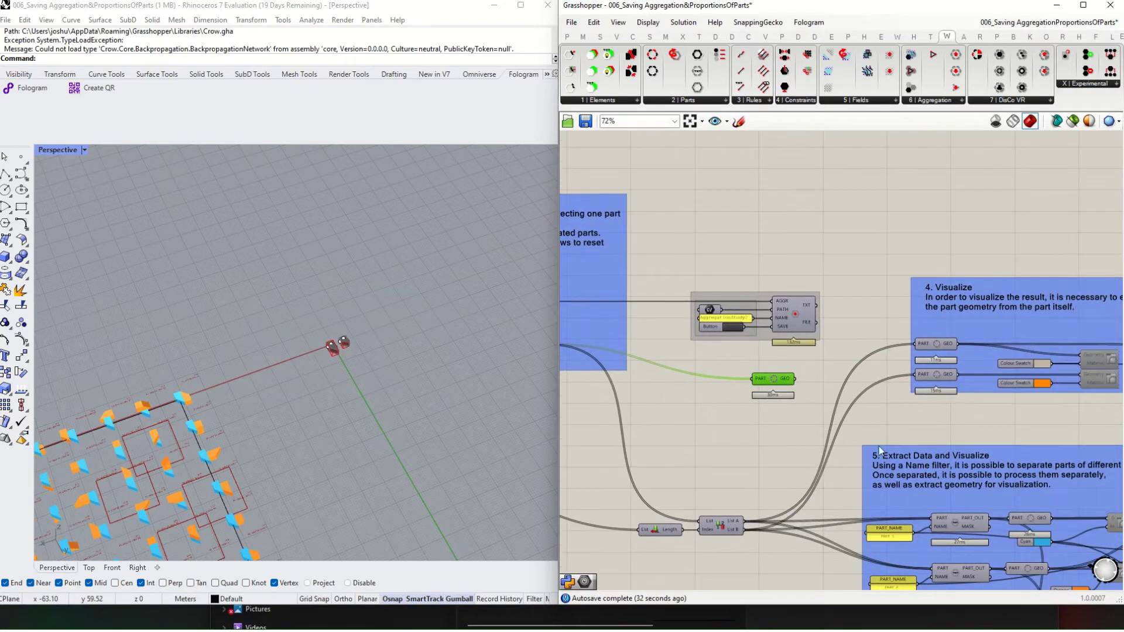
Step: Turn on the preview of both custom preview components in the Visualize group
mouse_move(736, 524)
right_drag(1052, 355, 725, 388)
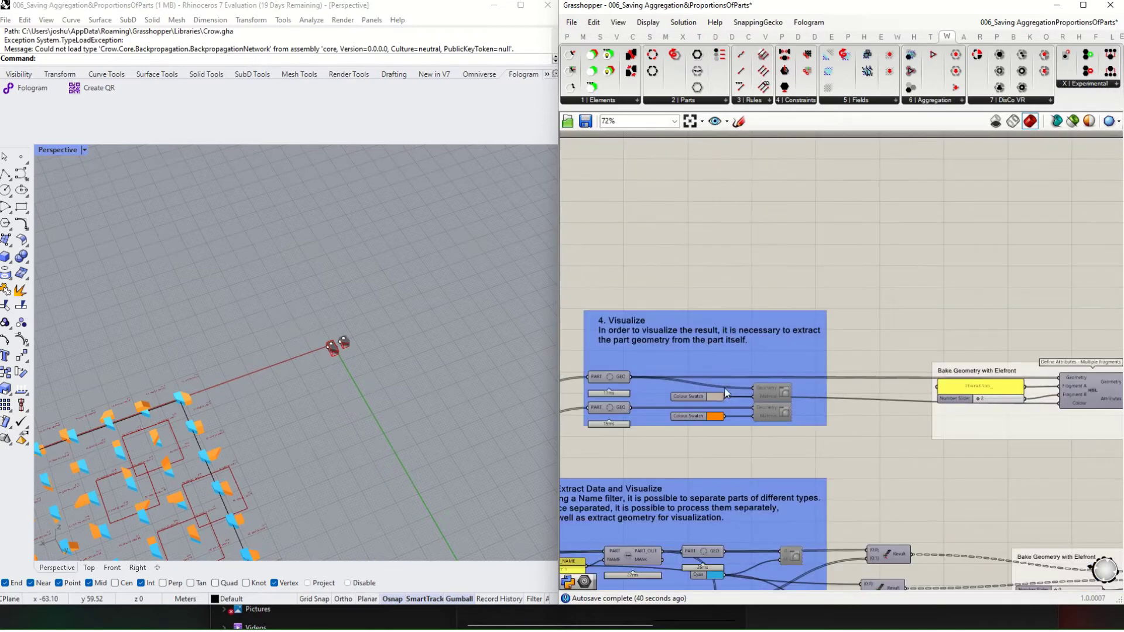
click(760, 378)
right_click(937, 300)
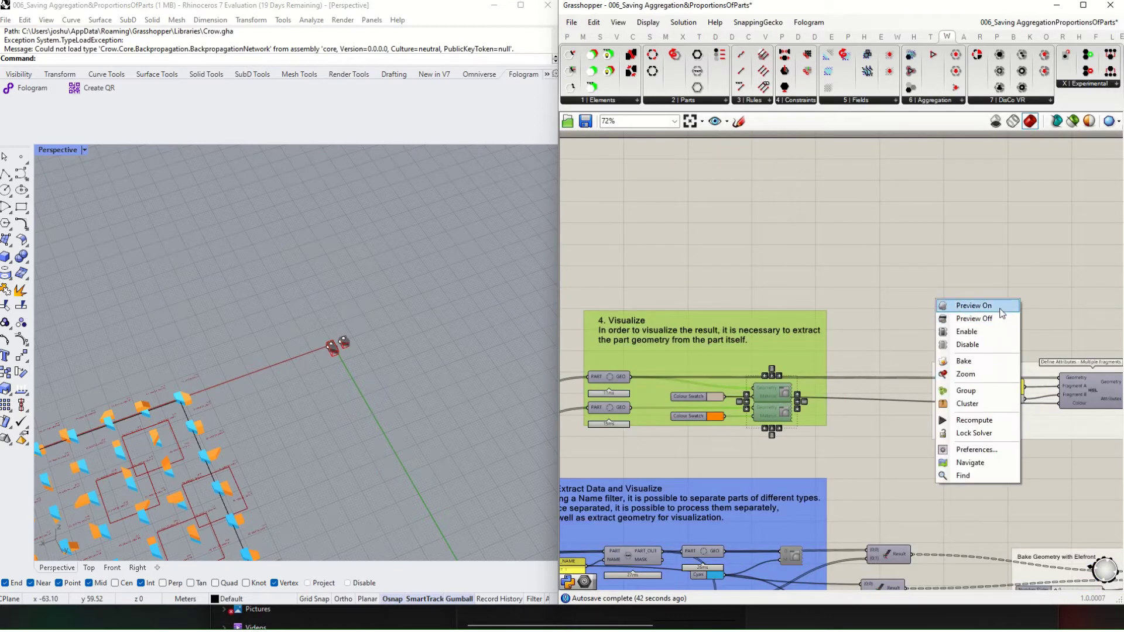
click(972, 305)
click(957, 301)
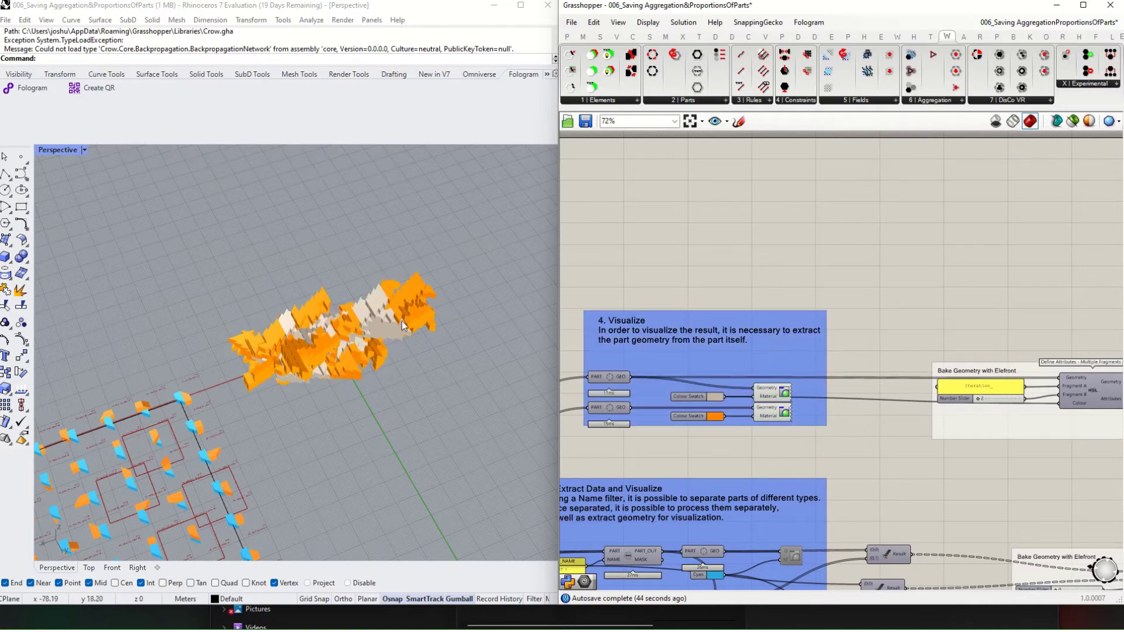
Step: Inspect the two-coloured aggregation from several angles in the Rhino viewport and look over the Stochastic Aggregation component
right_drag(402, 321, 362, 254)
scroll(281, 350, up, 6)
right_drag(281, 350, 363, 387)
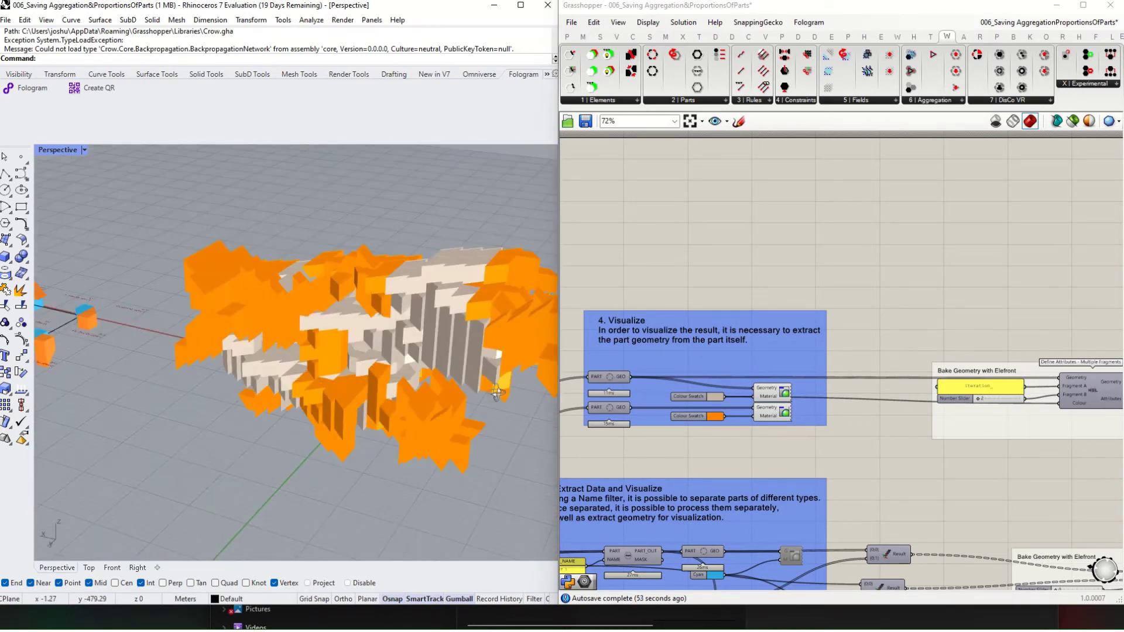
scroll(185, 447, up, 5)
right_drag(185, 447, 351, 418)
scroll(720, 350, down, 3)
right_drag(720, 350, 1008, 369)
scroll(683, 366, up, 6)
mouse_move(612, 345)
mouse_down()
mouse_move(641, 350)
mouse_move(570, 350)
mouse_move(606, 349)
mouse_up()
right_drag(359, 454, 277, 439)
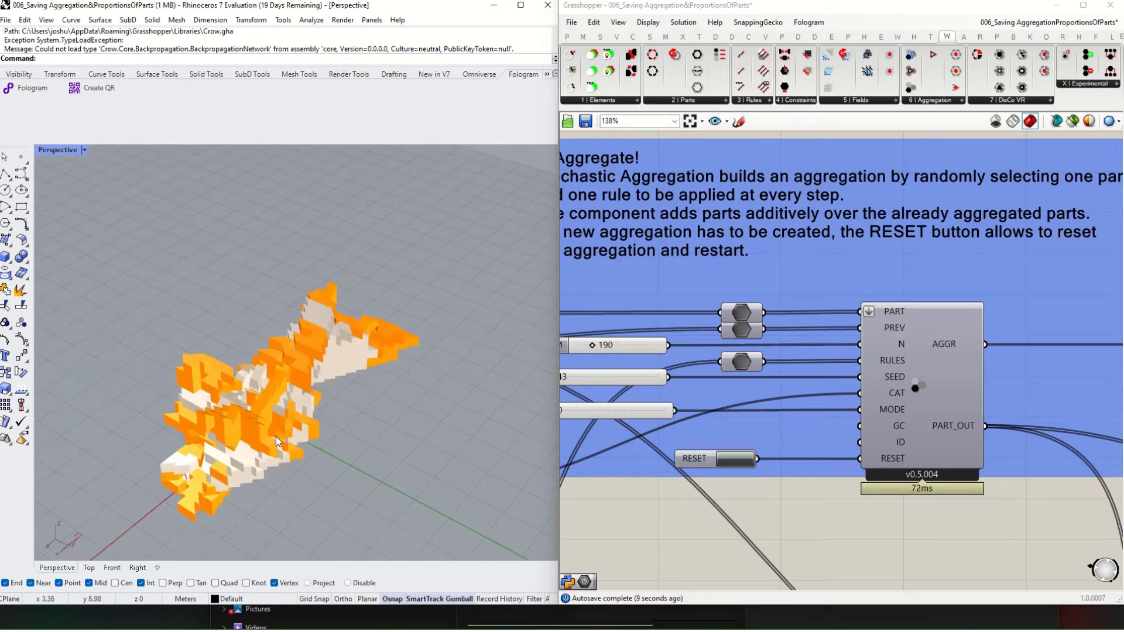
scroll(743, 336, down, 5)
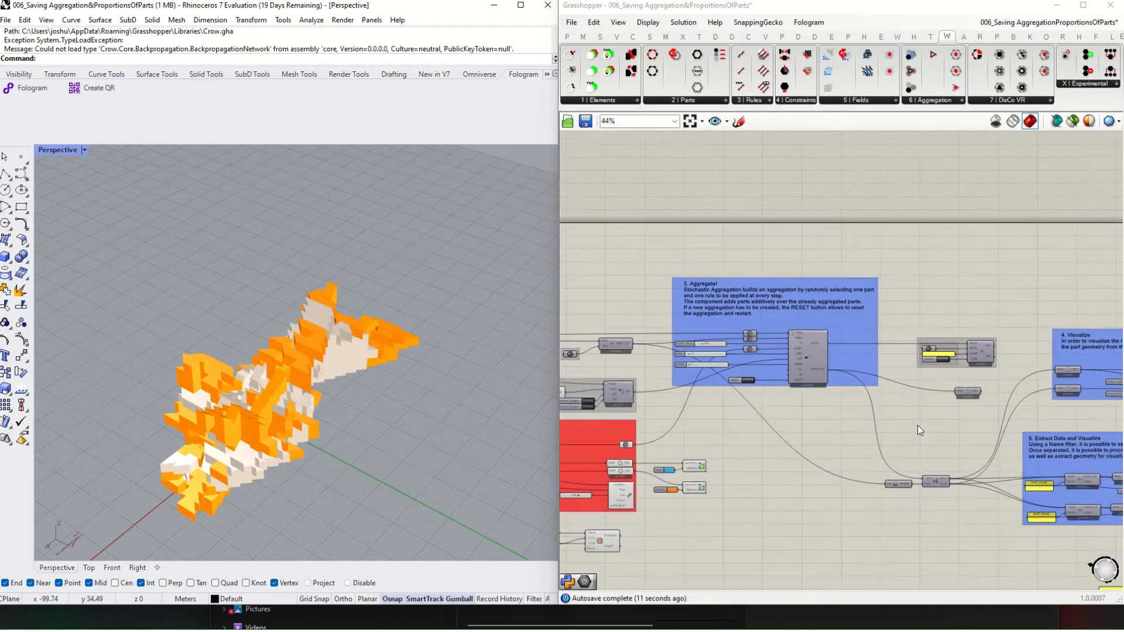
Step: Turn off the preview of both custom preview components in the Visualize group
right_drag(918, 425, 807, 408)
scroll(858, 363, down, 1)
scroll(969, 359, up, 4)
right_drag(905, 351, 658, 376)
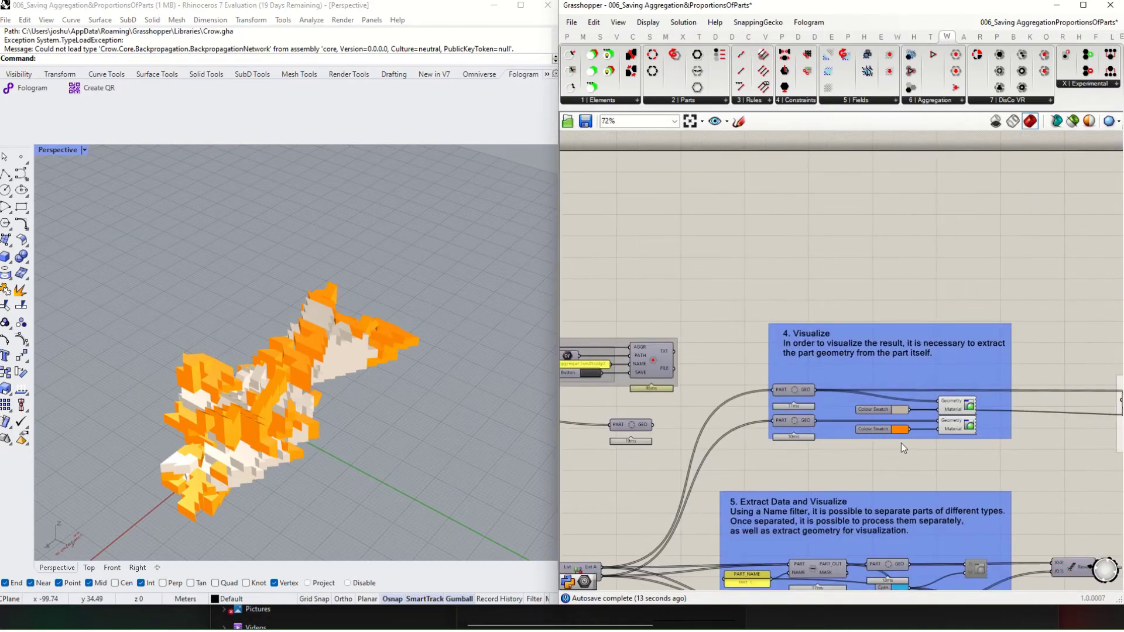
right_drag(901, 442, 763, 352)
drag(855, 365, 813, 309)
right_click(937, 171)
click(951, 194)
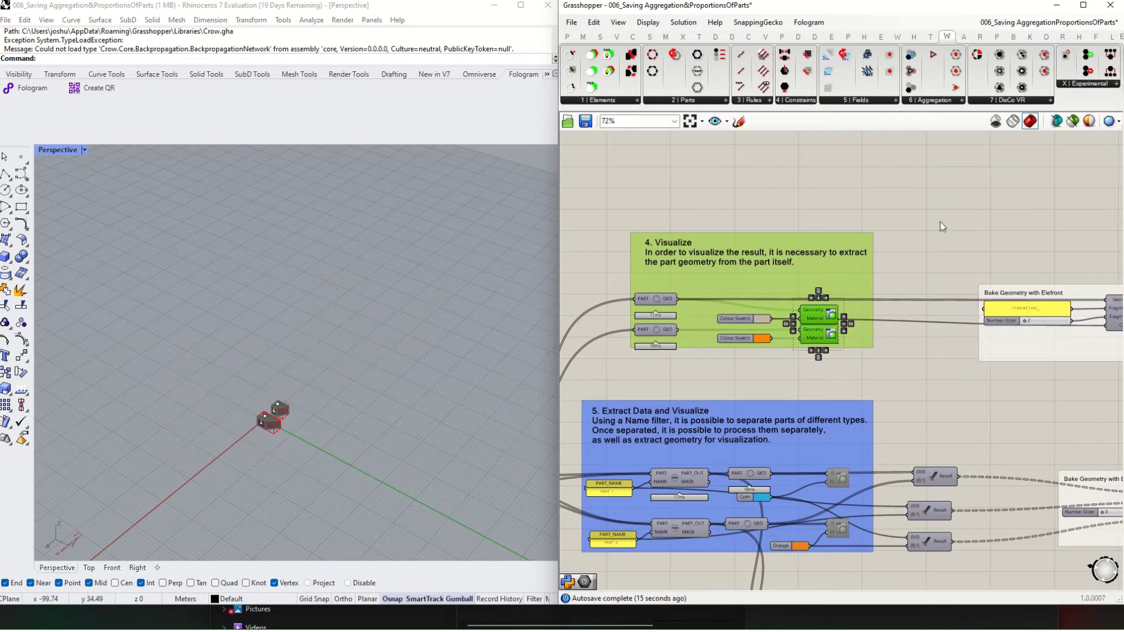
Step: Turn on both custom previews in the Extract Data and Visualize group and inspect the part types in the viewport
right_drag(775, 473, 819, 331)
drag(902, 420, 858, 326)
right_click(940, 275)
click(971, 304)
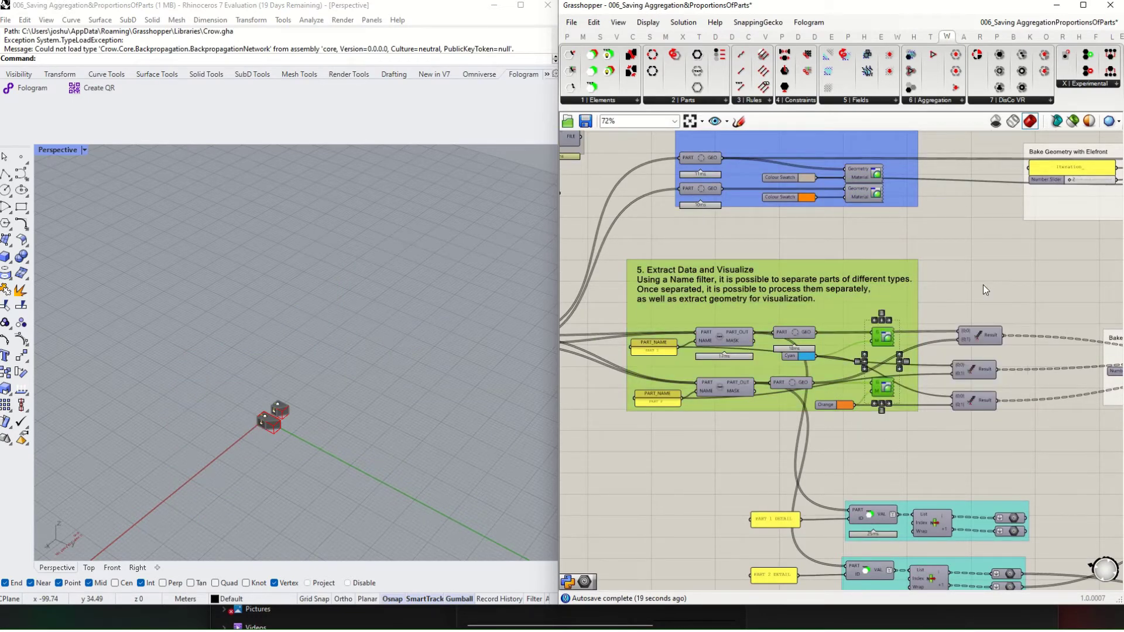
right_click(983, 285)
click(999, 289)
click(938, 285)
right_drag(395, 397, 251, 404)
right_drag(984, 450, 946, 437)
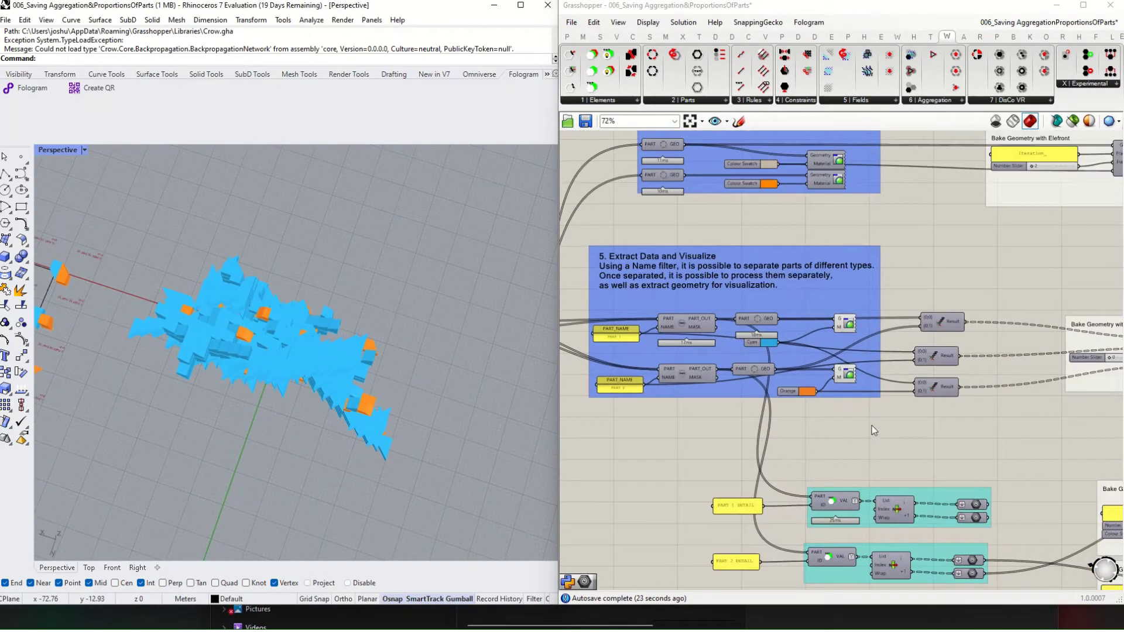
Step: Turn off the preview of both custom preview components in the Extract Data and Visualize group
drag(872, 426, 839, 326)
right_click(963, 233)
click(970, 257)
Step: Look over the part detail and Elefront bake groups, and check the aggregation component's AGGR output
right_drag(929, 459, 844, 299)
right_drag(948, 426, 805, 386)
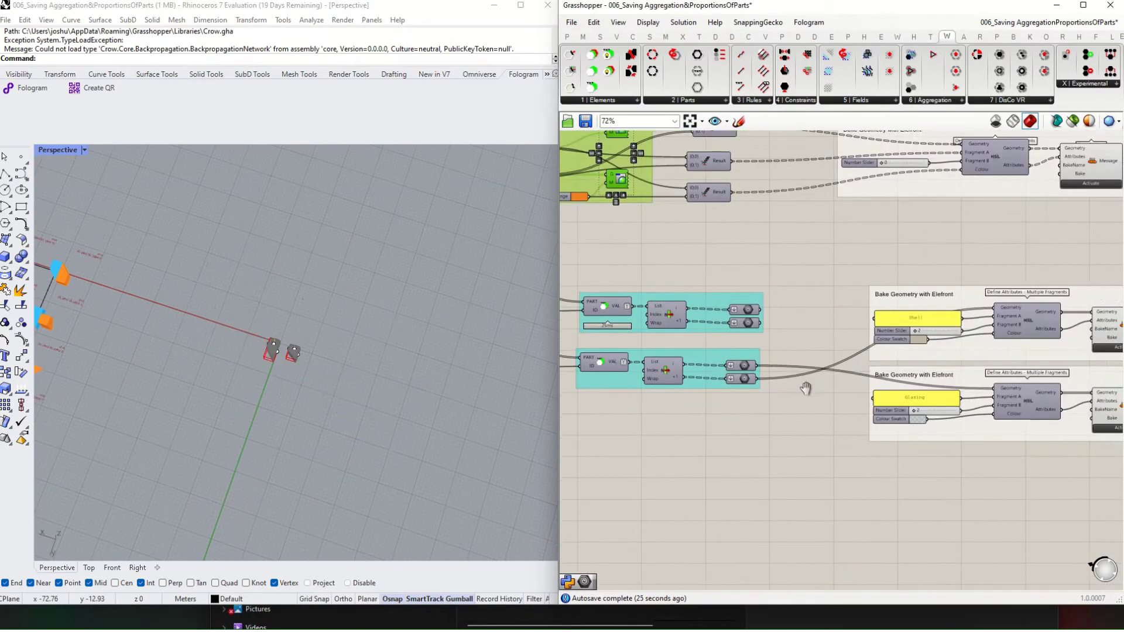
scroll(838, 372, down, 3)
scroll(966, 399, up, 2)
click(707, 299)
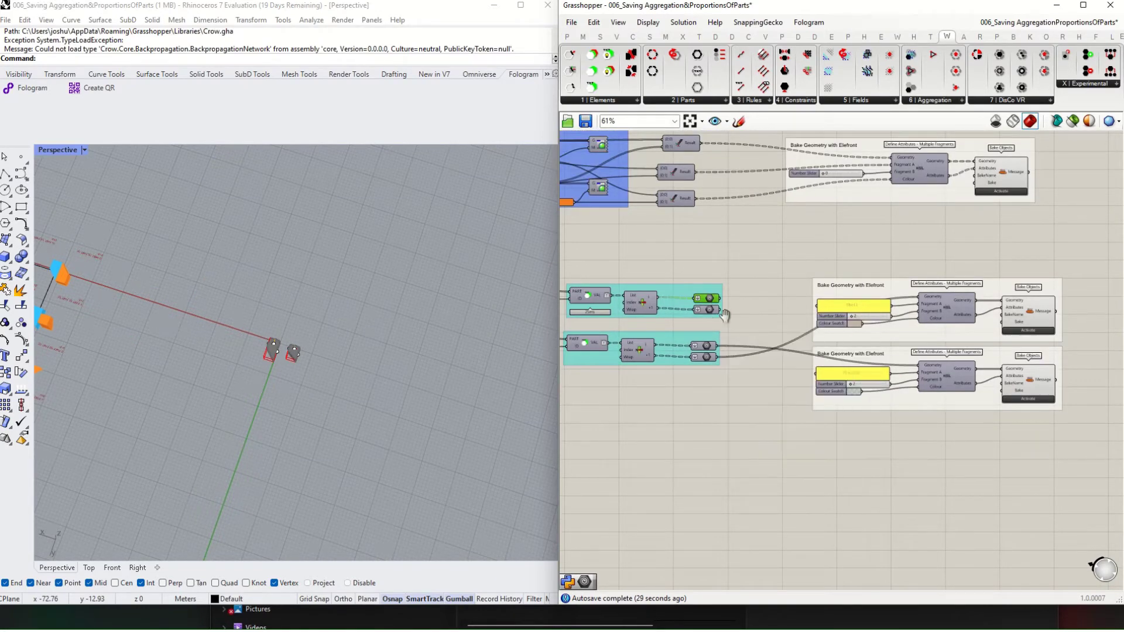
right_drag(726, 316, 903, 370)
scroll(700, 353, up, 2)
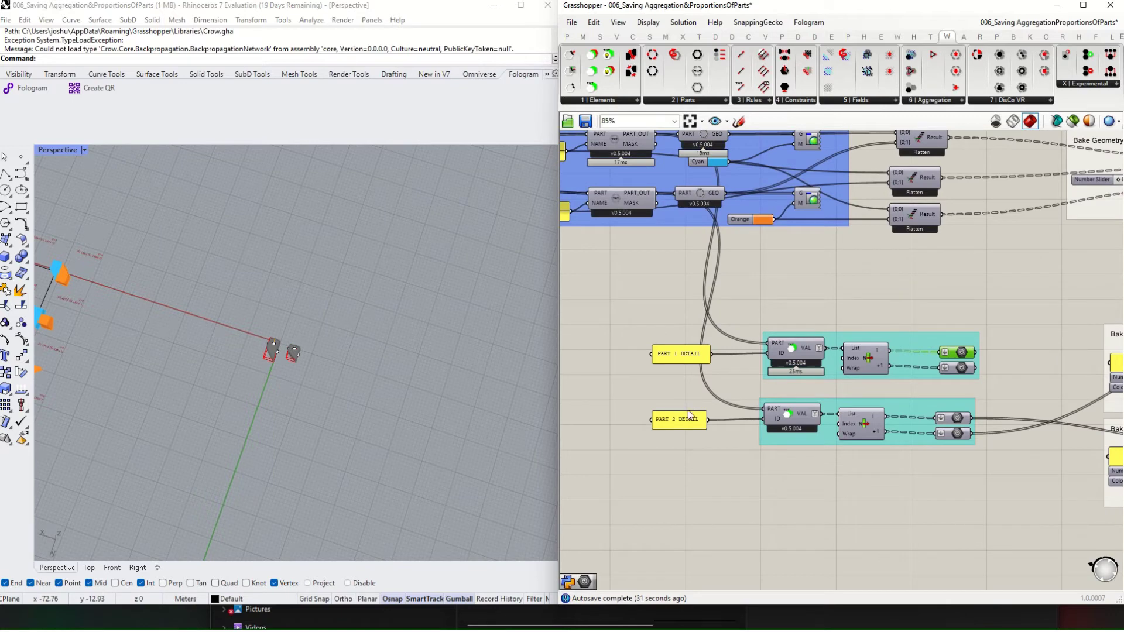
scroll(672, 388, down, 9)
right_drag(663, 376, 936, 418)
scroll(875, 351, up, 5)
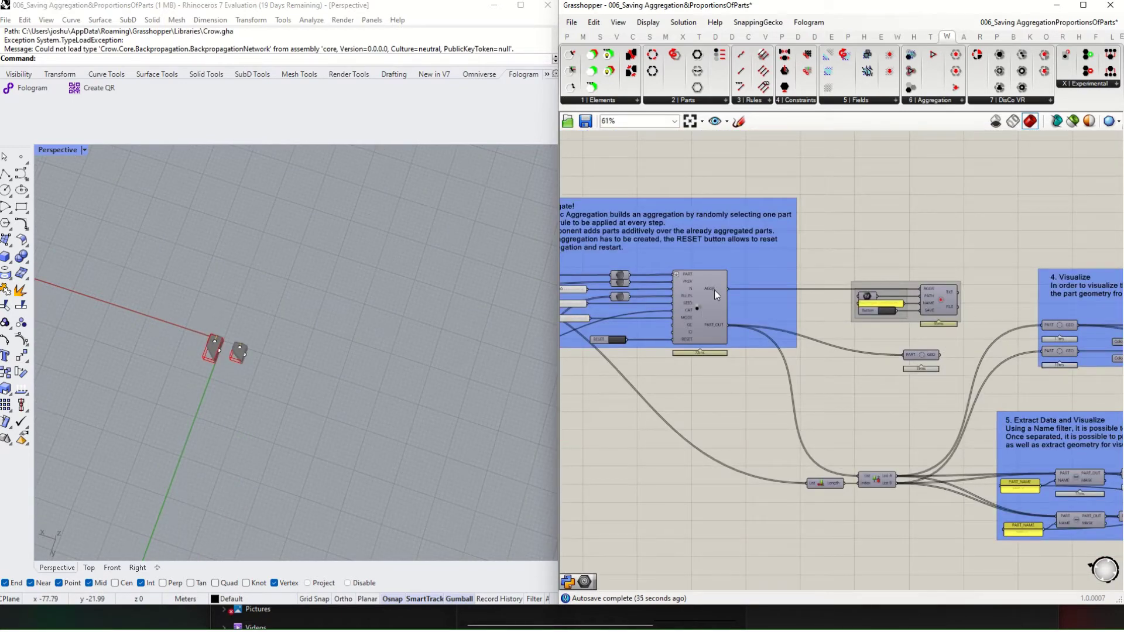
mouse_move(714, 290)
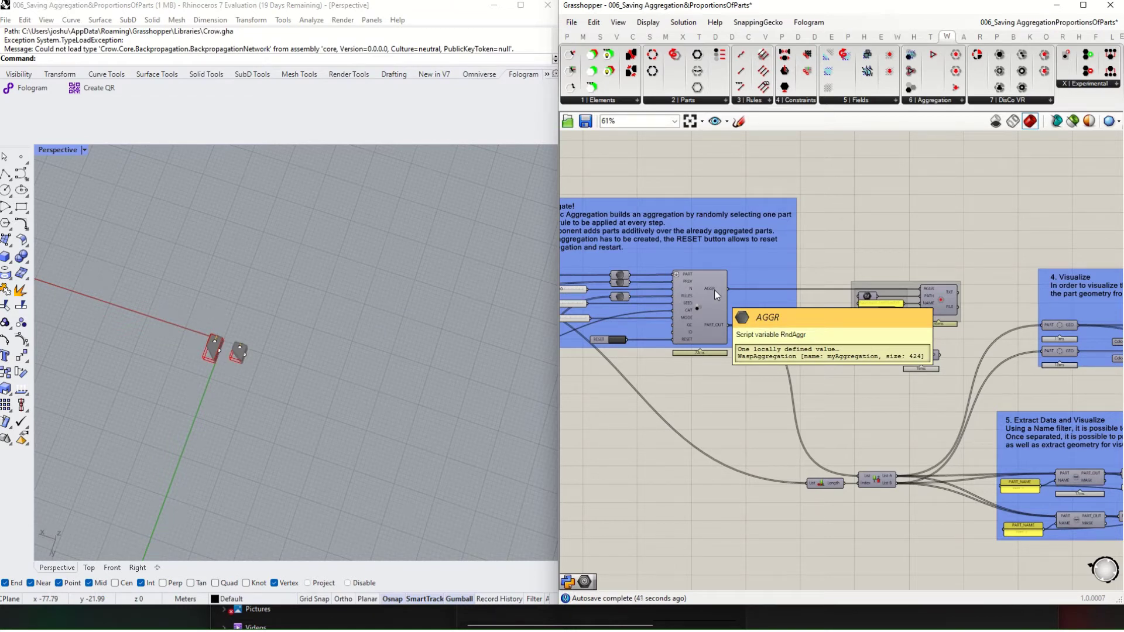
Step: Review the definition from the visualization groups back to the parts catalog with its number sliders and Boolean toggles
scroll(921, 473, down, 5)
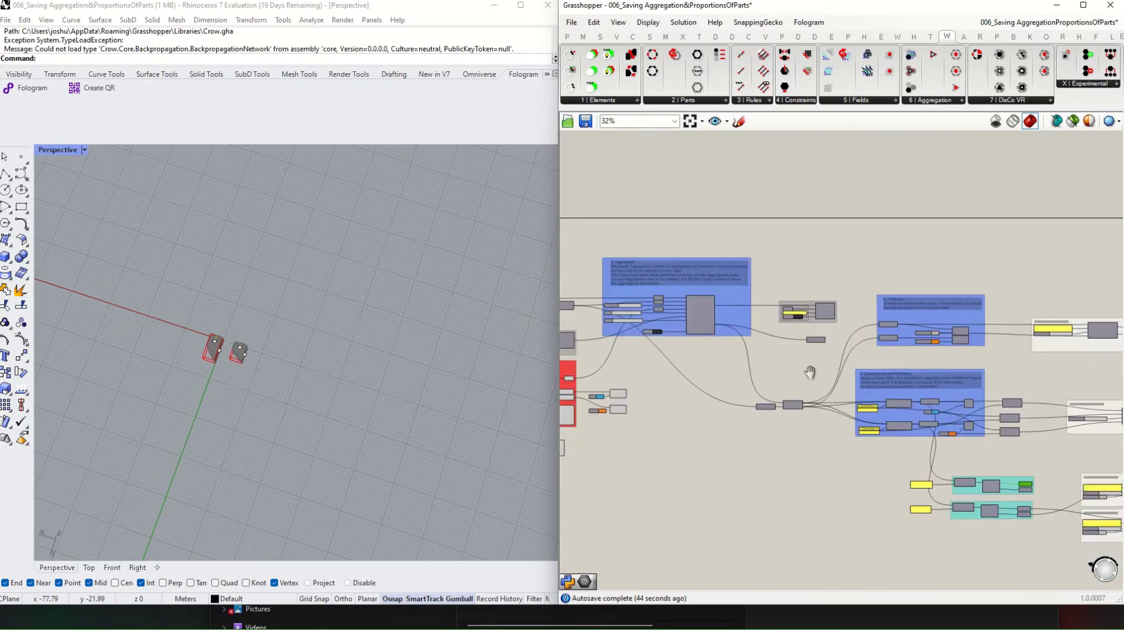
scroll(902, 406, down, 3)
right_drag(892, 397, 833, 353)
scroll(820, 349, up, 3)
right_drag(758, 332, 686, 260)
scroll(686, 260, down, 4)
right_drag(602, 195, 763, 303)
scroll(761, 327, up, 6)
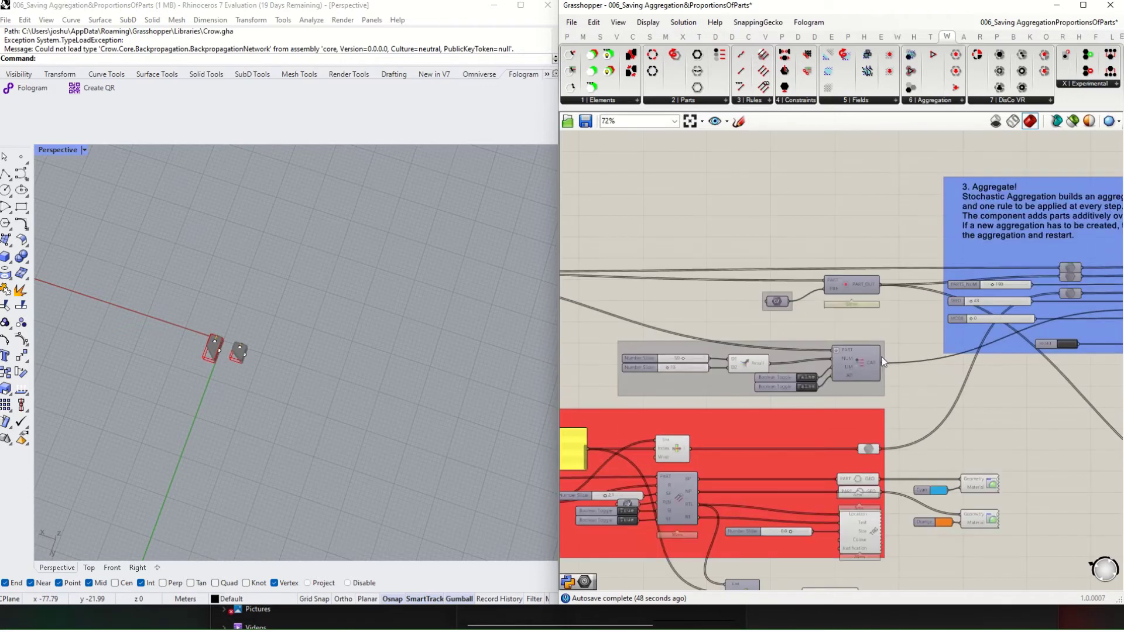
scroll(862, 338, down, 2)
scroll(873, 325, up, 3)
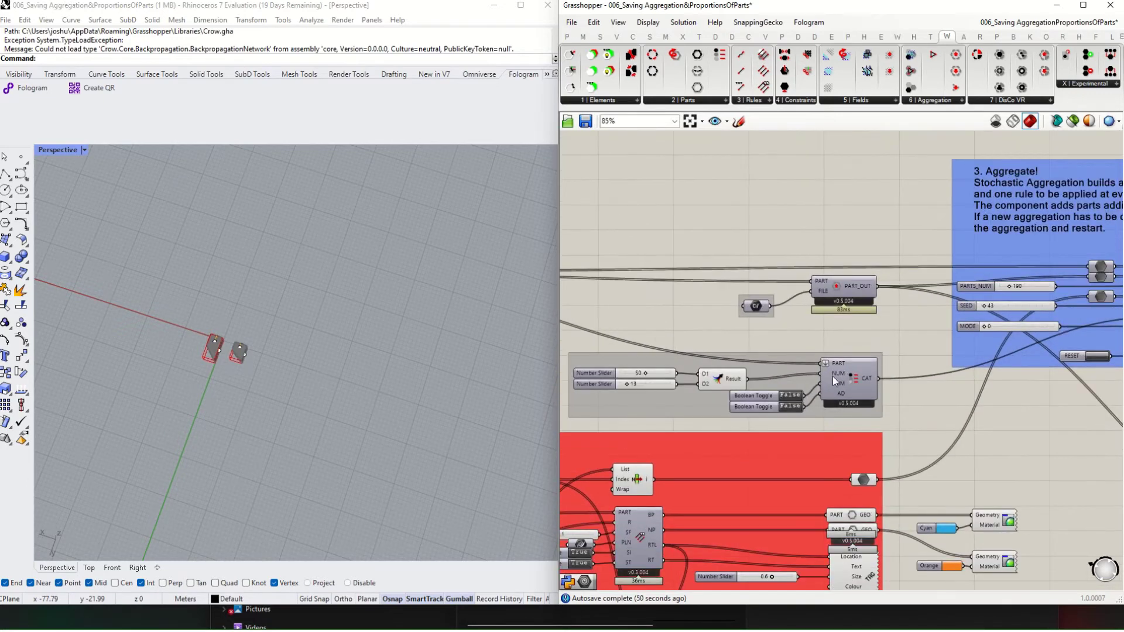
scroll(733, 379, up, 1)
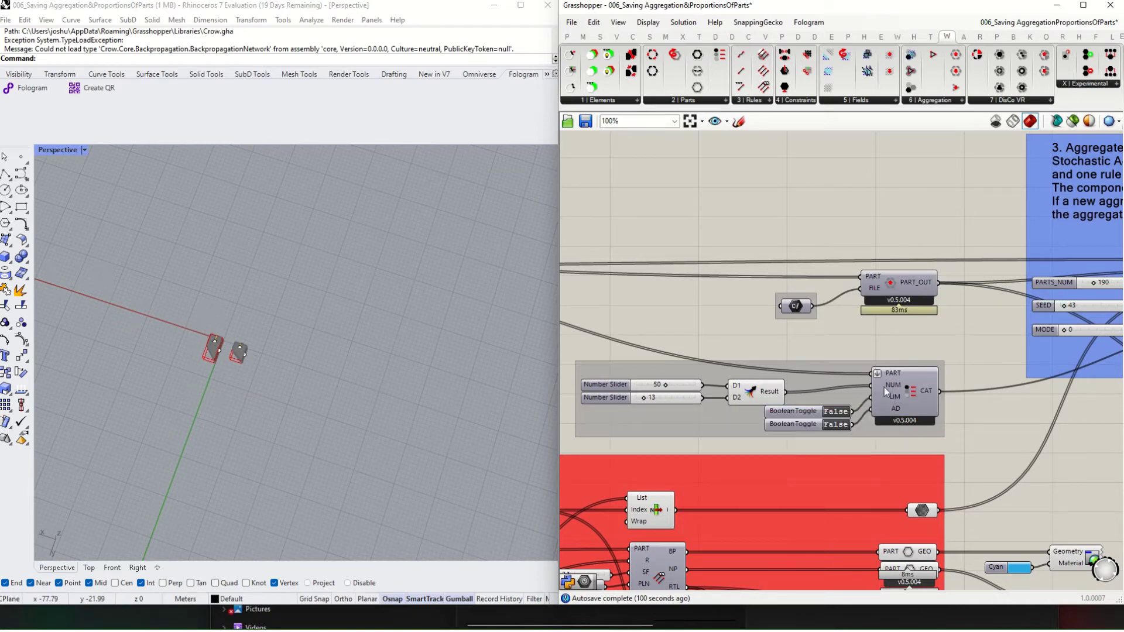
Step: Trace the catalog's PART input back to the Merge of both parts and examine the part definition groups
scroll(894, 377, down, 3)
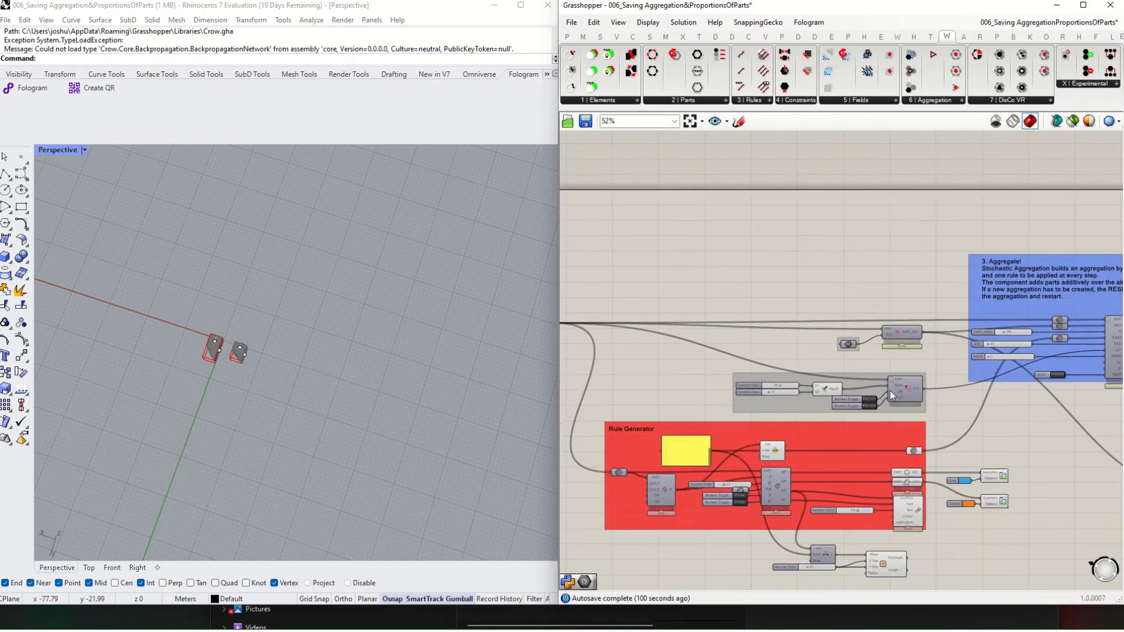
scroll(845, 367, up, 3)
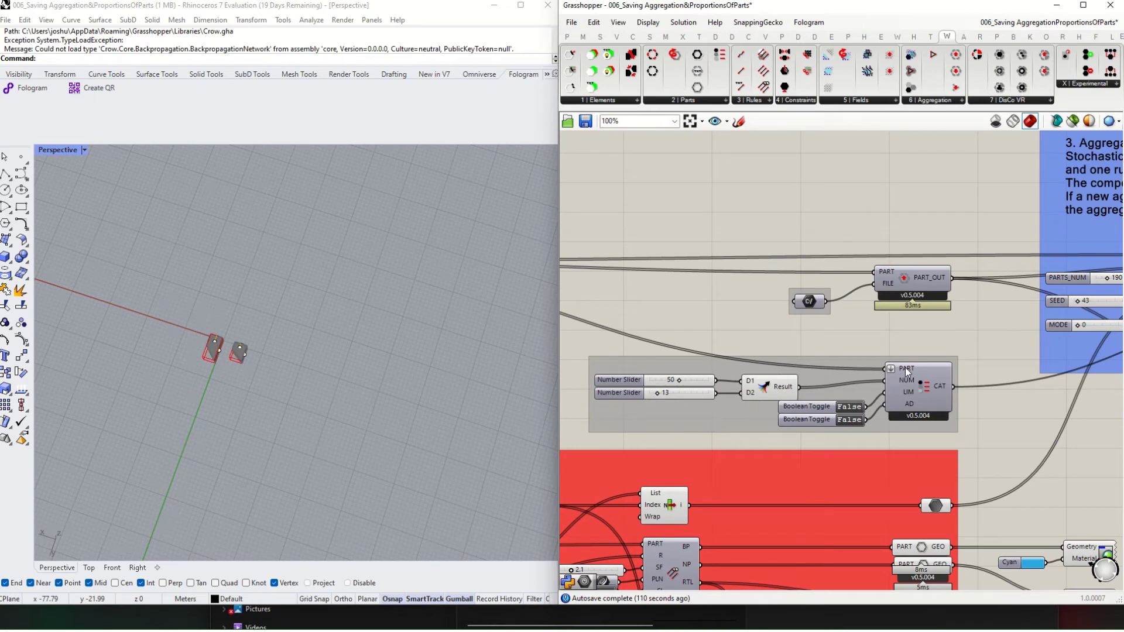
mouse_move(905, 367)
scroll(906, 371, down, 5)
scroll(822, 364, up, 5)
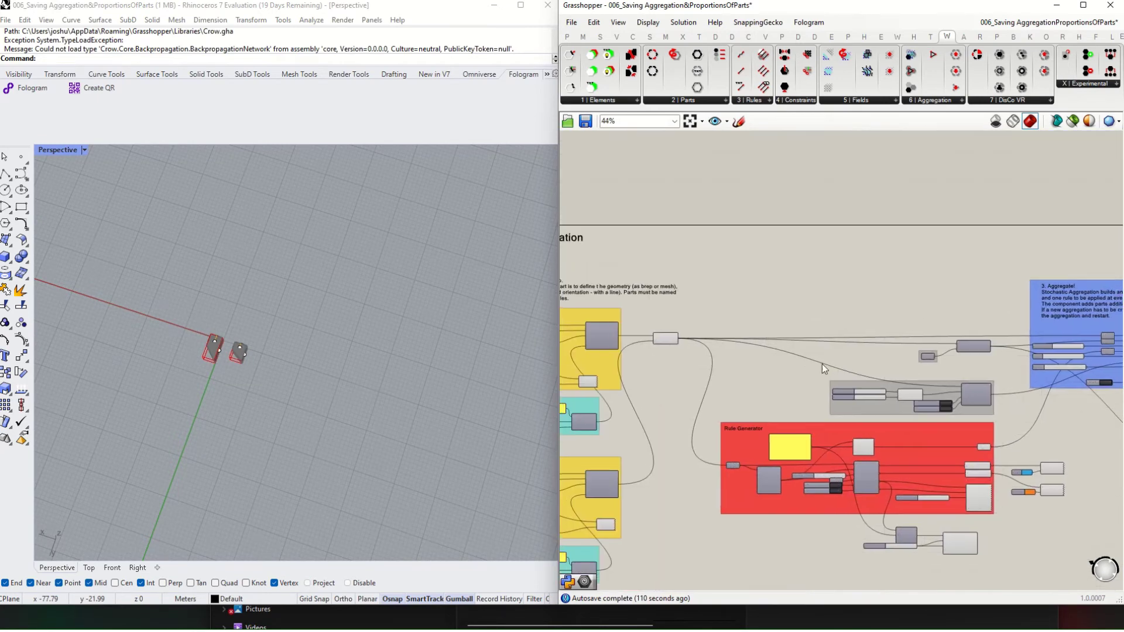
click(648, 323)
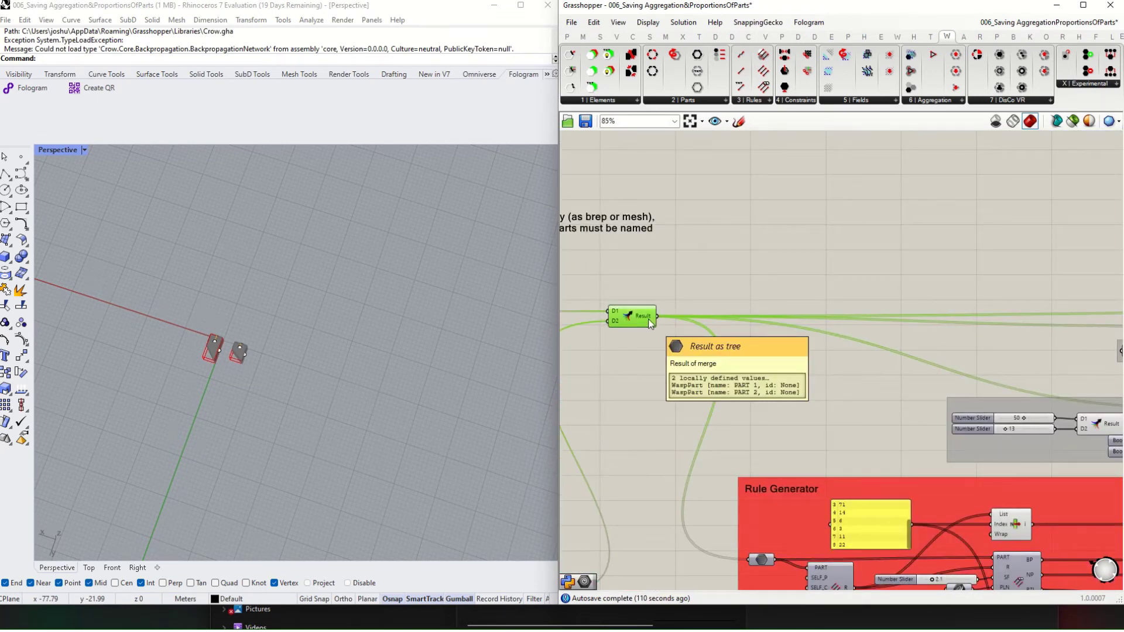
right_click(649, 323)
scroll(982, 343, down, 4)
scroll(638, 341, up, 3)
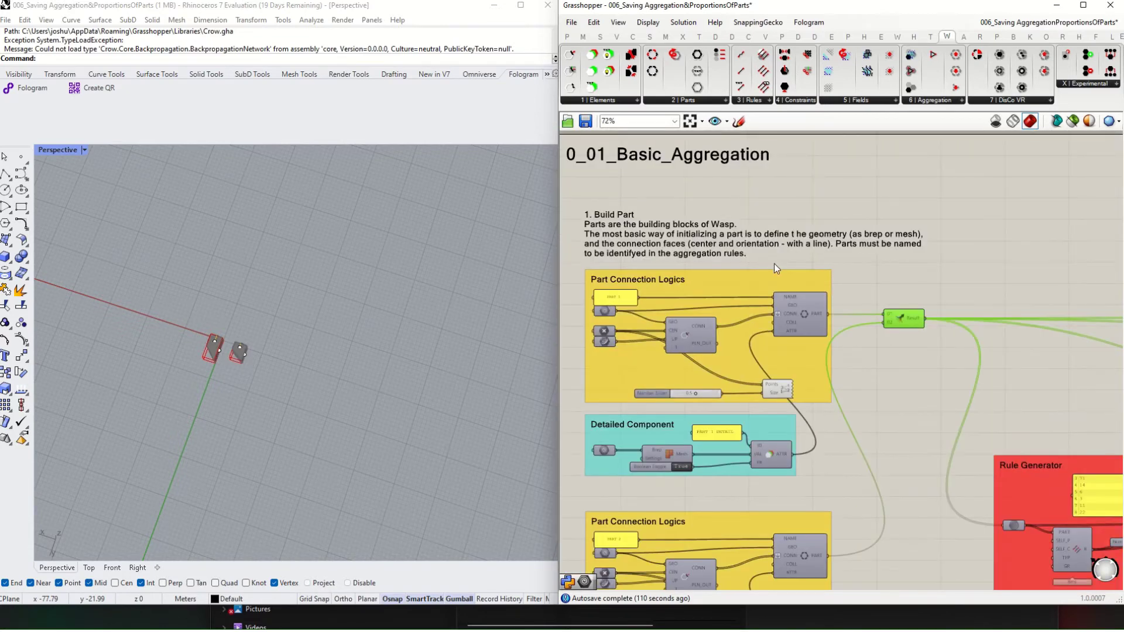
scroll(774, 265, down, 3)
scroll(819, 398, up, 3)
Step: Check the Merge component that feeds the two number sliders into the catalog's NUM input
right_drag(950, 297, 711, 334)
right_drag(971, 374, 761, 364)
scroll(877, 358, up, 3)
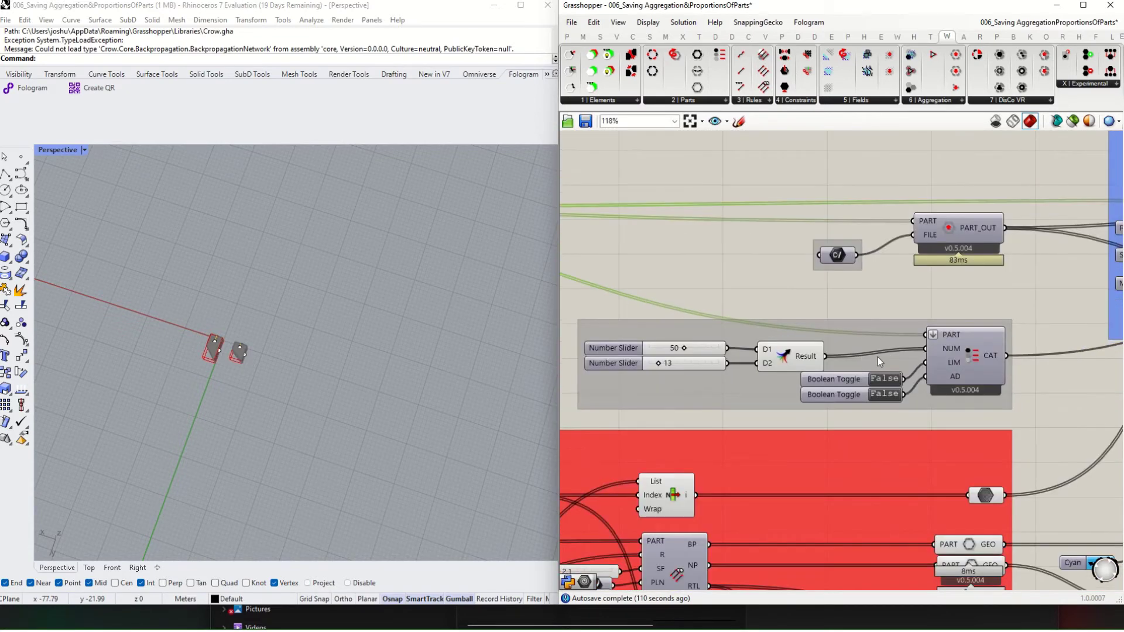
mouse_move(939, 350)
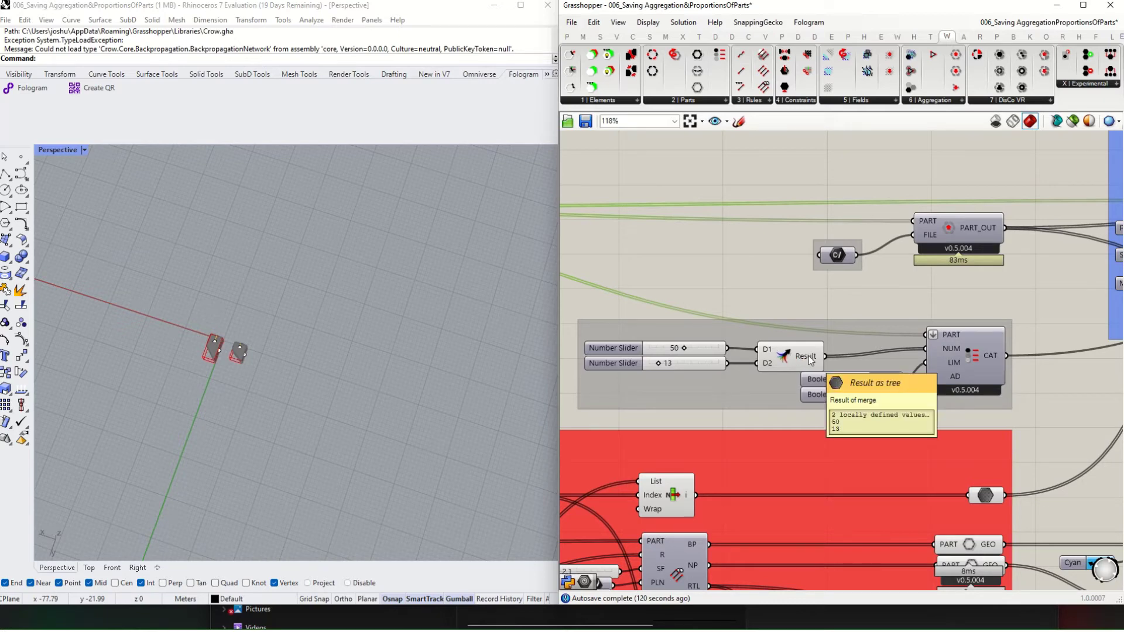
scroll(726, 319, down, 3)
right_drag(726, 319, 1005, 398)
scroll(1004, 398, up, 4)
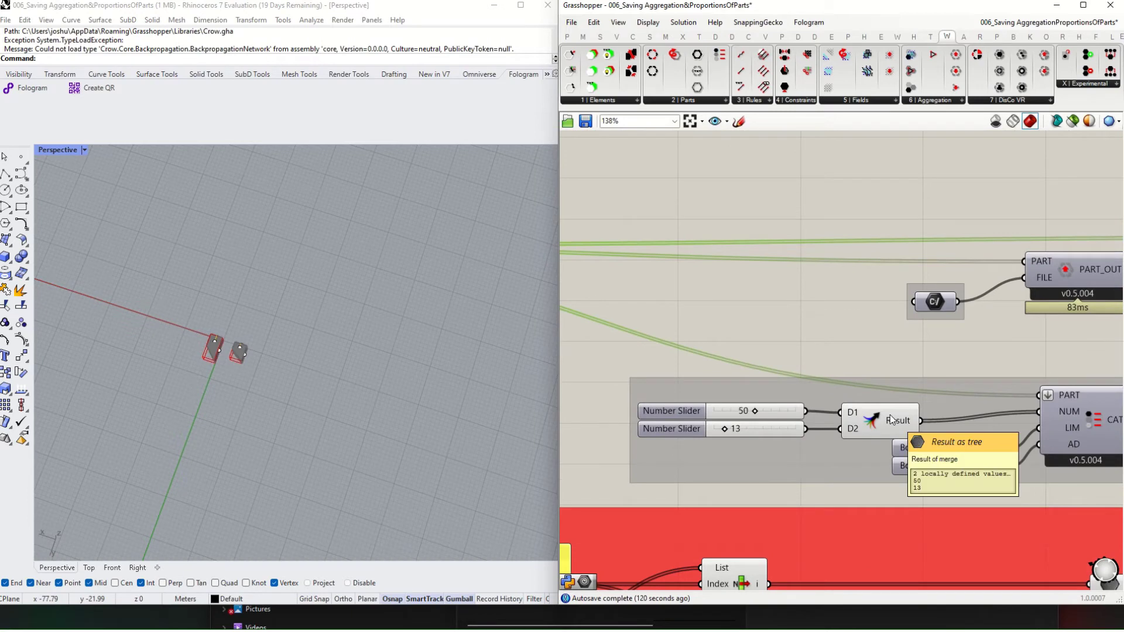
double_click(878, 335)
text(merg)
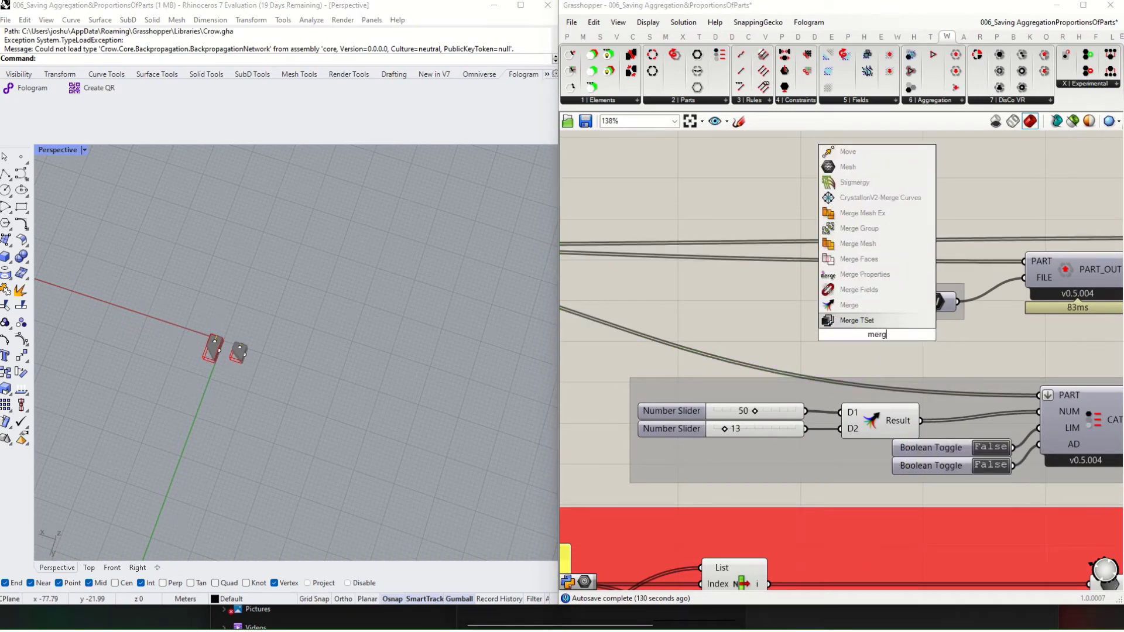
key(Escape)
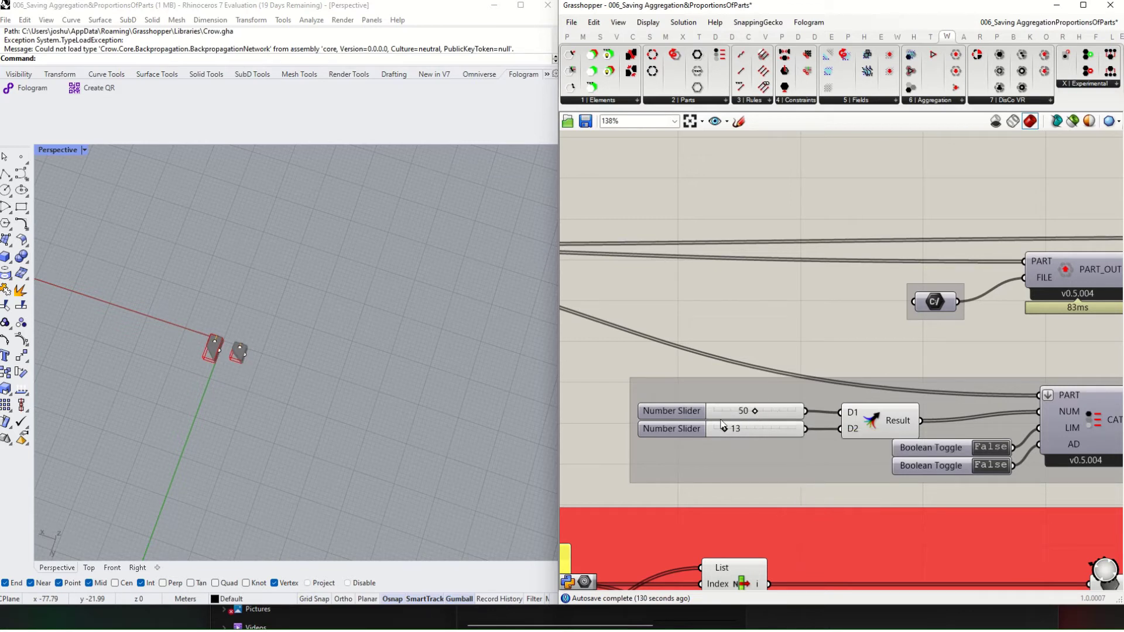
Step: Read the description of the catalog's LIM input and try its Boolean toggle at True
right_drag(1067, 427, 960, 409)
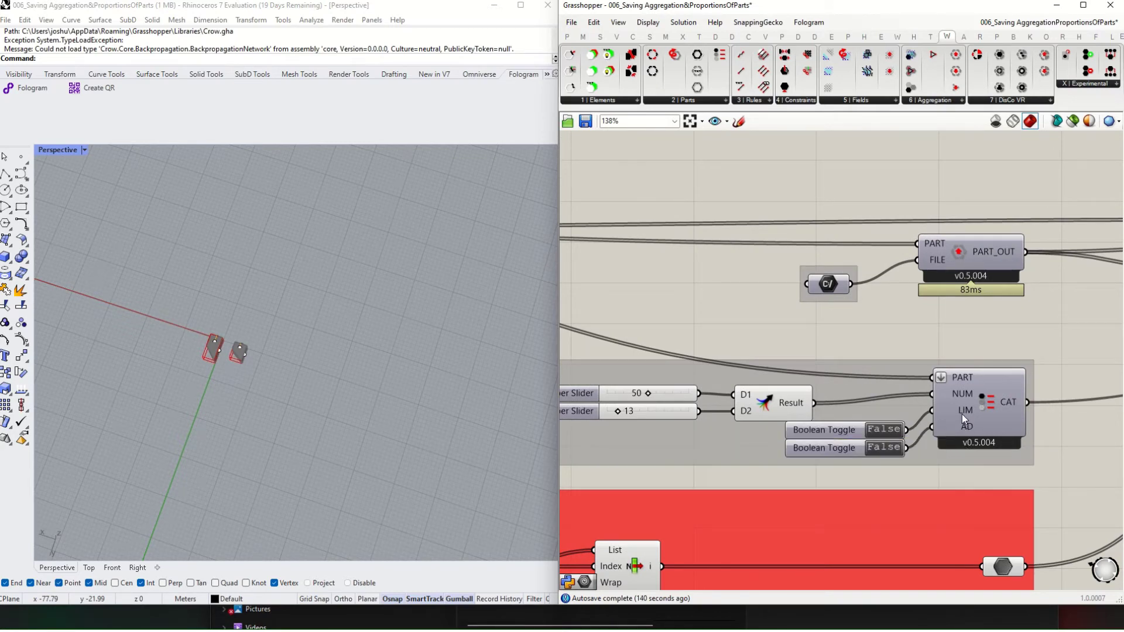
mouse_move(961, 414)
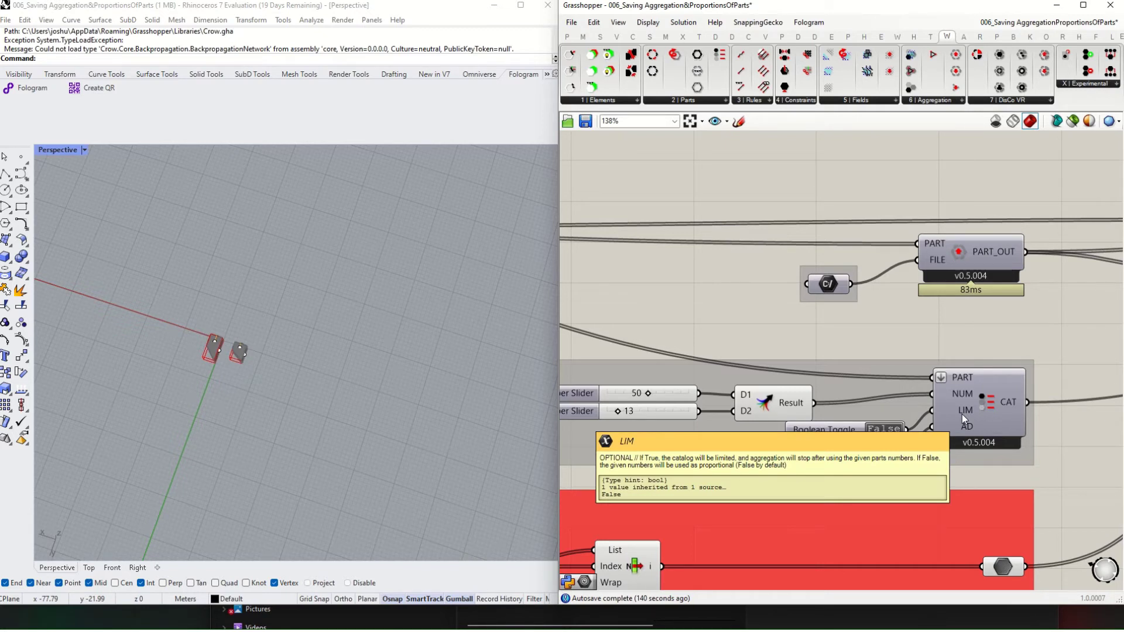
click(890, 431)
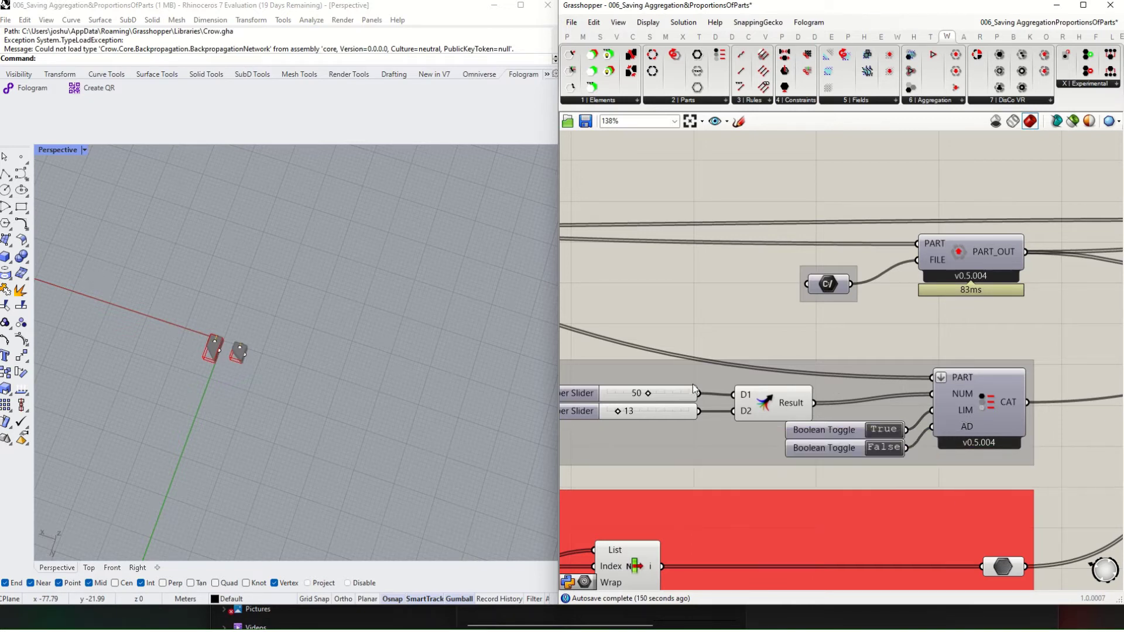
mouse_move(664, 414)
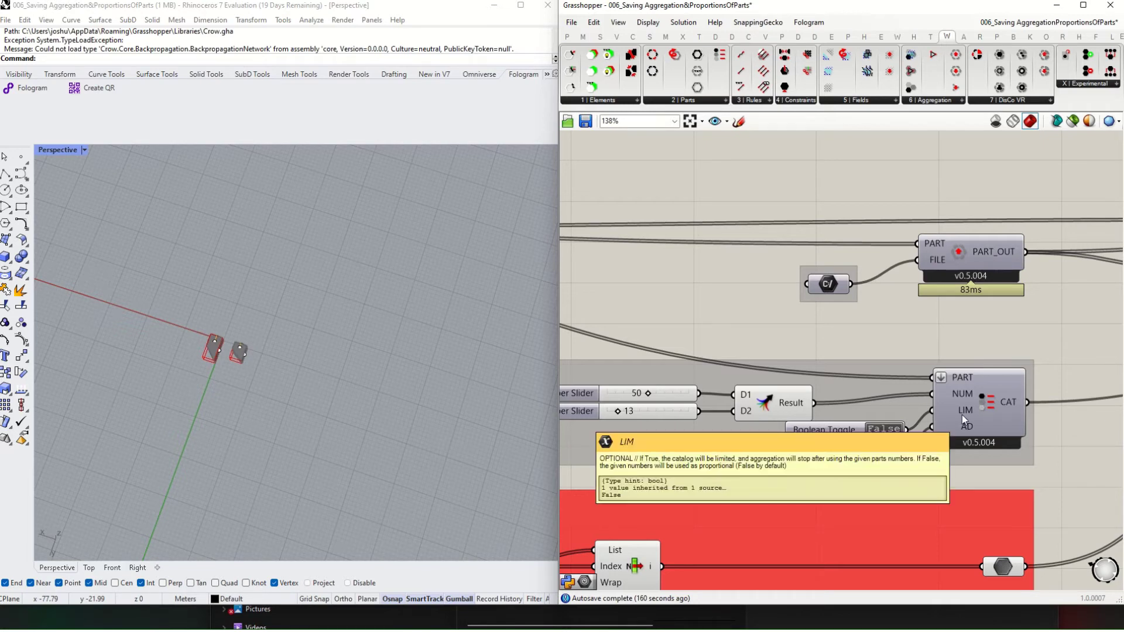
Step: Set the number slider feeding D1 of the catalog's Merge component to 30
double_click(662, 396)
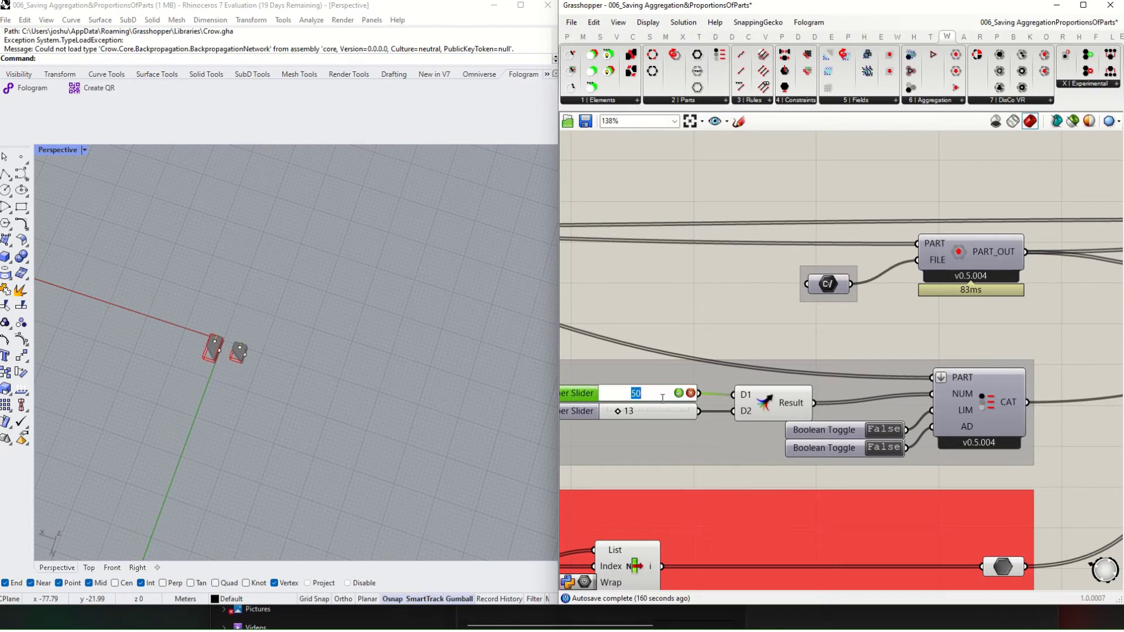
text(30)
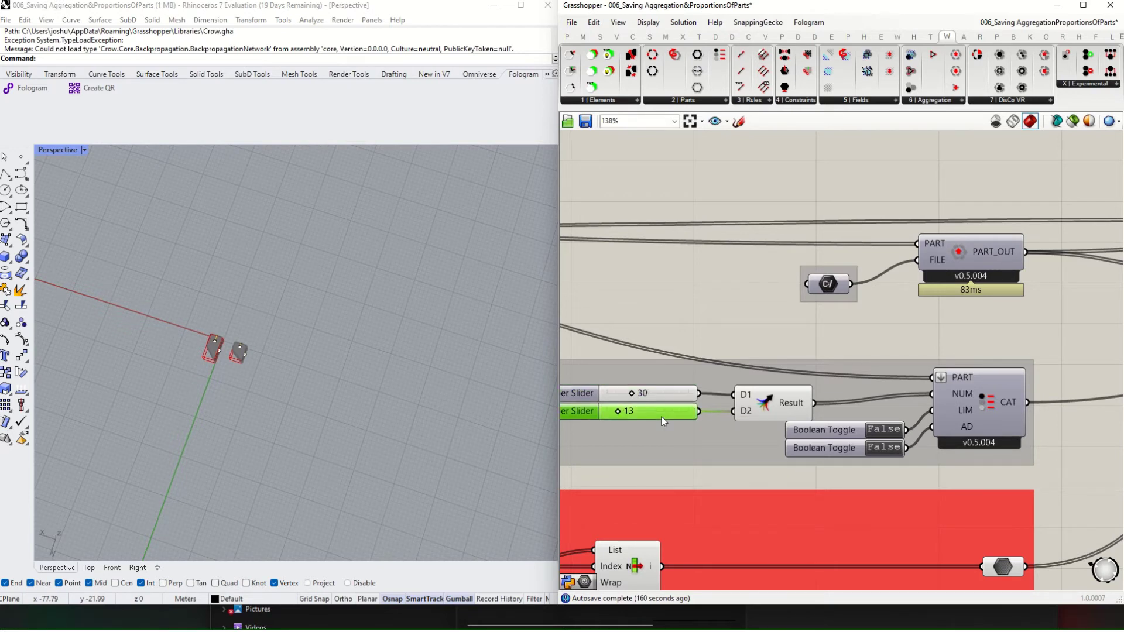
Step: Set the number slider feeding D2 of the catalog's Merge component to 70 and follow the CAT output to the aggregation component
double_click(662, 416)
text(70)
key(Return)
mouse_move(960, 423)
scroll(936, 418, down, 5)
scroll(744, 446, up, 2)
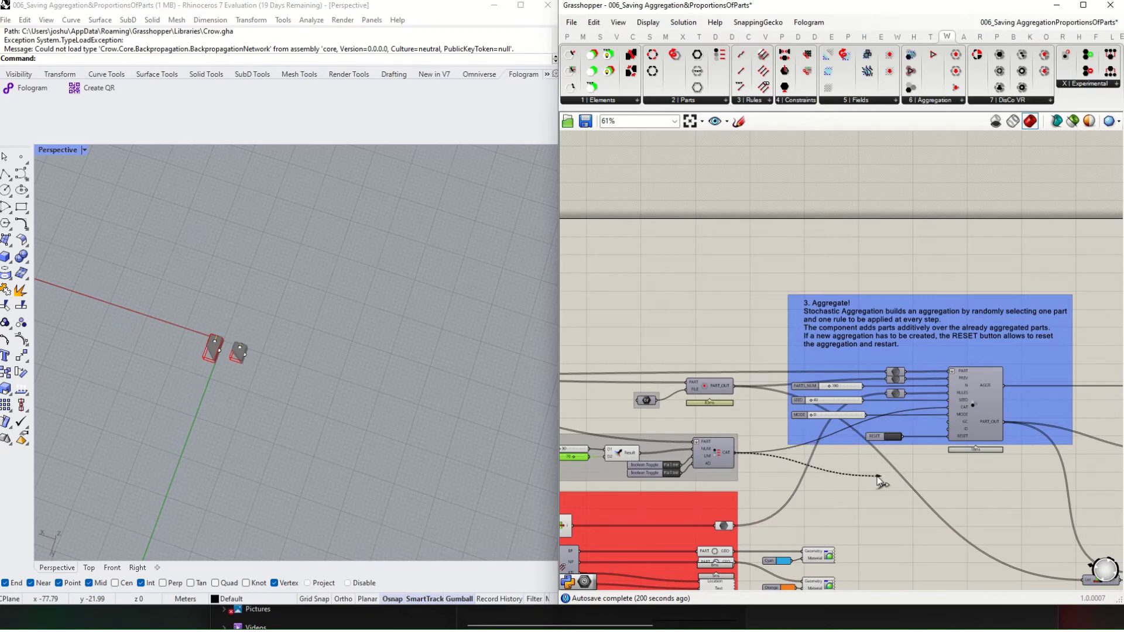
scroll(912, 423, up, 1)
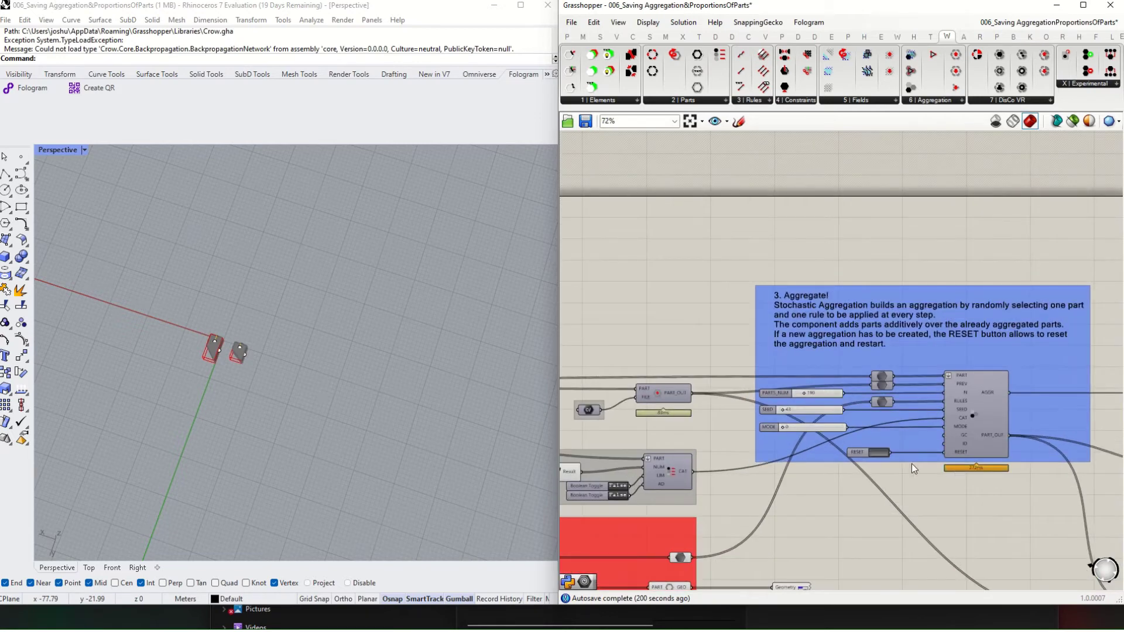
Step: Examine the part lists in the split list's List B, the aggregation's PART_OUT and the first name filter's PART_OUT
scroll(1025, 472, down, 2)
right_drag(1025, 472, 912, 407)
scroll(1027, 519, up, 3)
mouse_move(1034, 514)
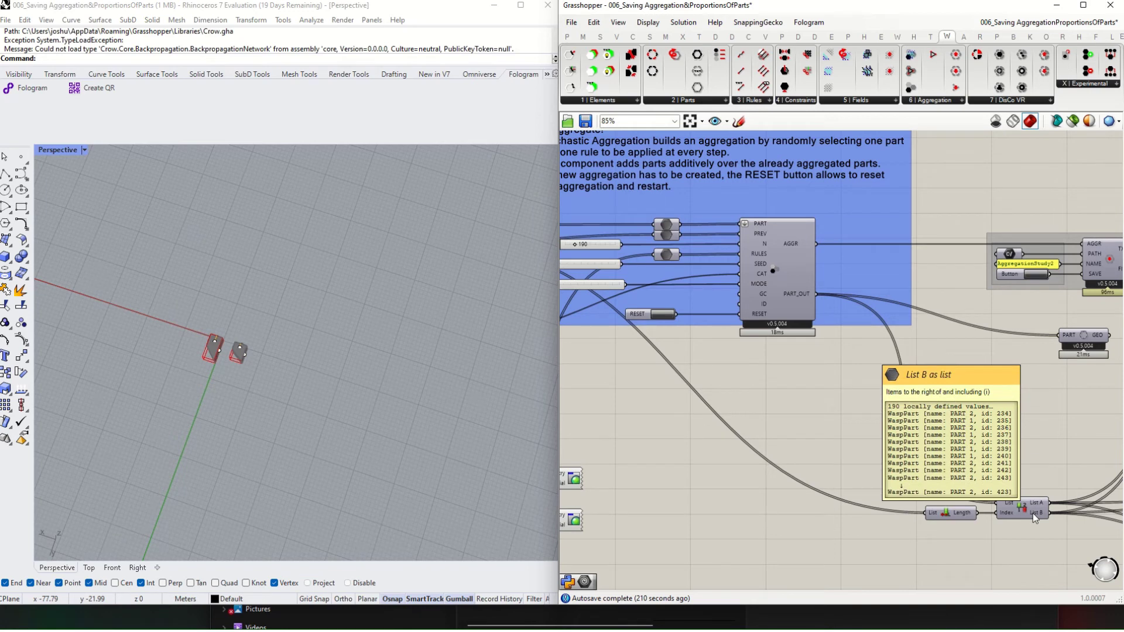
right_drag(1032, 513, 809, 463)
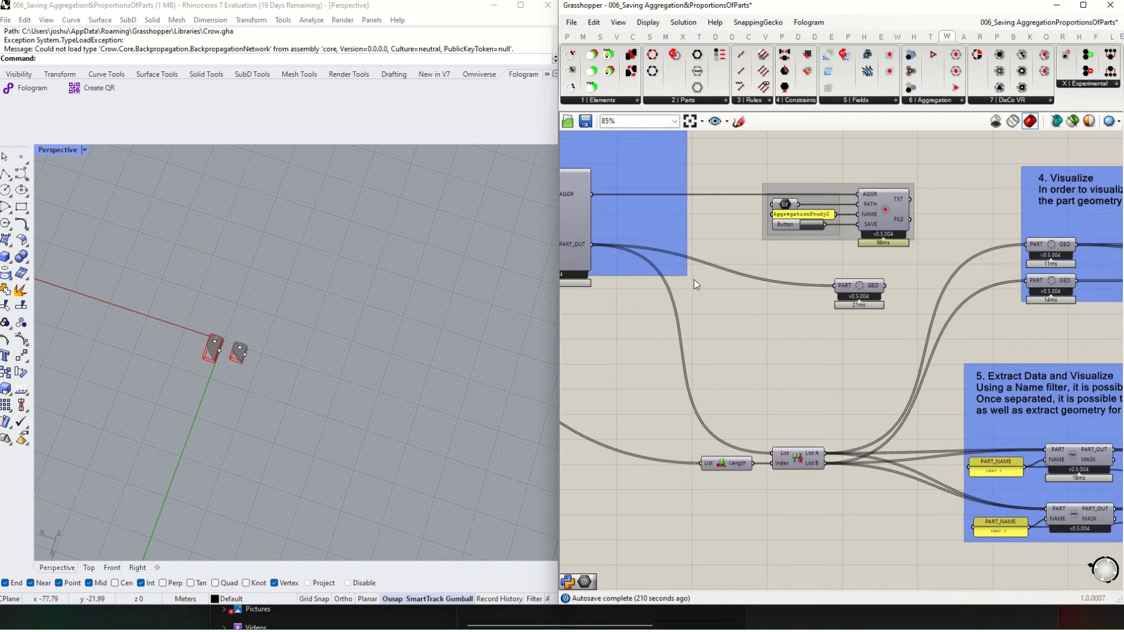
scroll(694, 285, down, 1)
right_drag(694, 285, 870, 396)
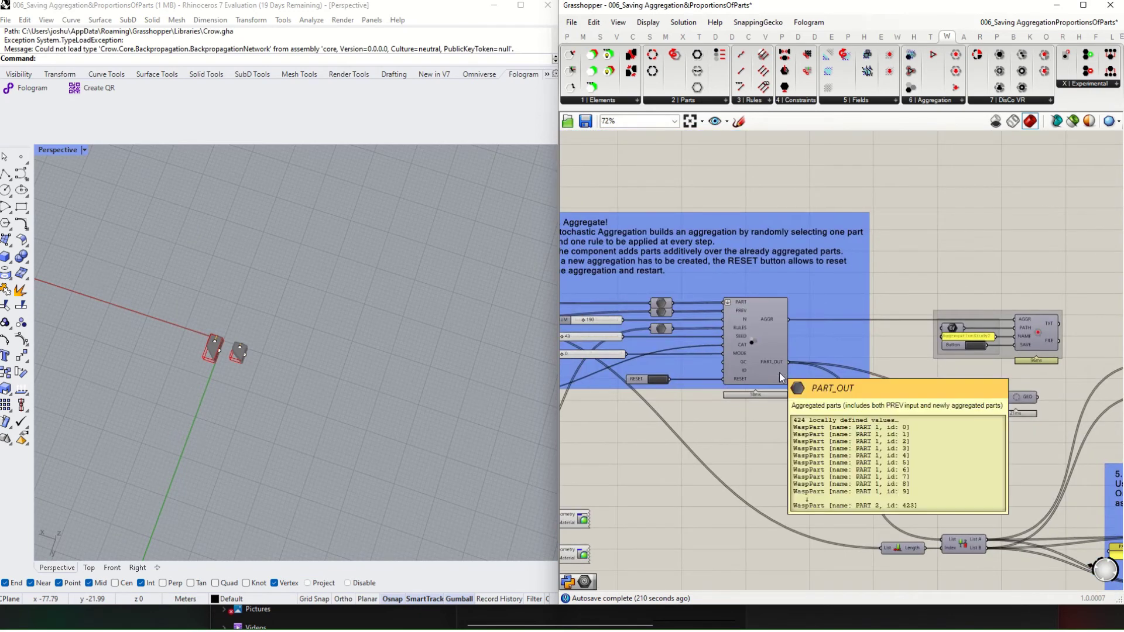
right_drag(778, 372, 474, 260)
mouse_move(915, 426)
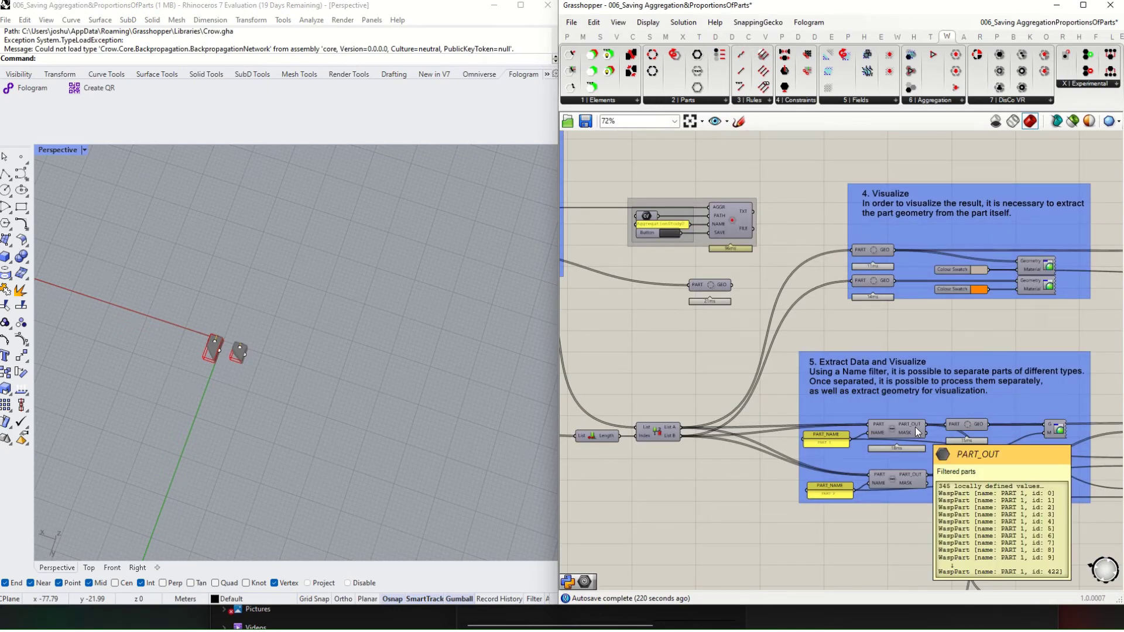
right_drag(717, 323, 986, 413)
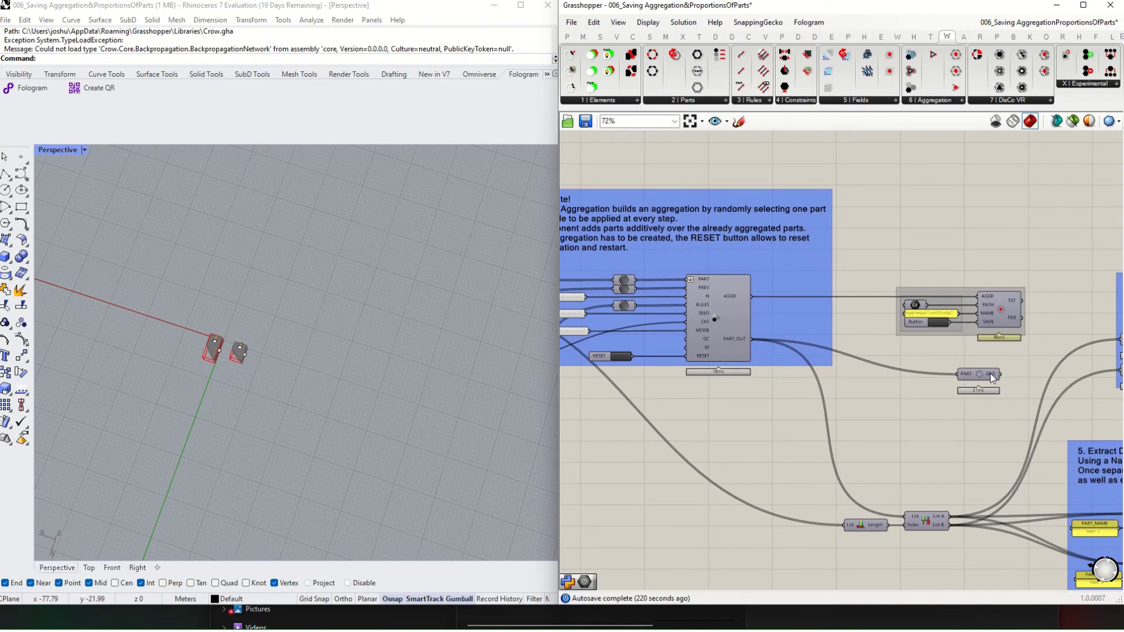
mouse_move(989, 374)
Step: Disconnect the PART_OUT of the saved-aggregation loader from the relay feeding the aggregation's PREV input
right_drag(598, 262, 871, 285)
right_drag(698, 319, 827, 288)
right_click(828, 288)
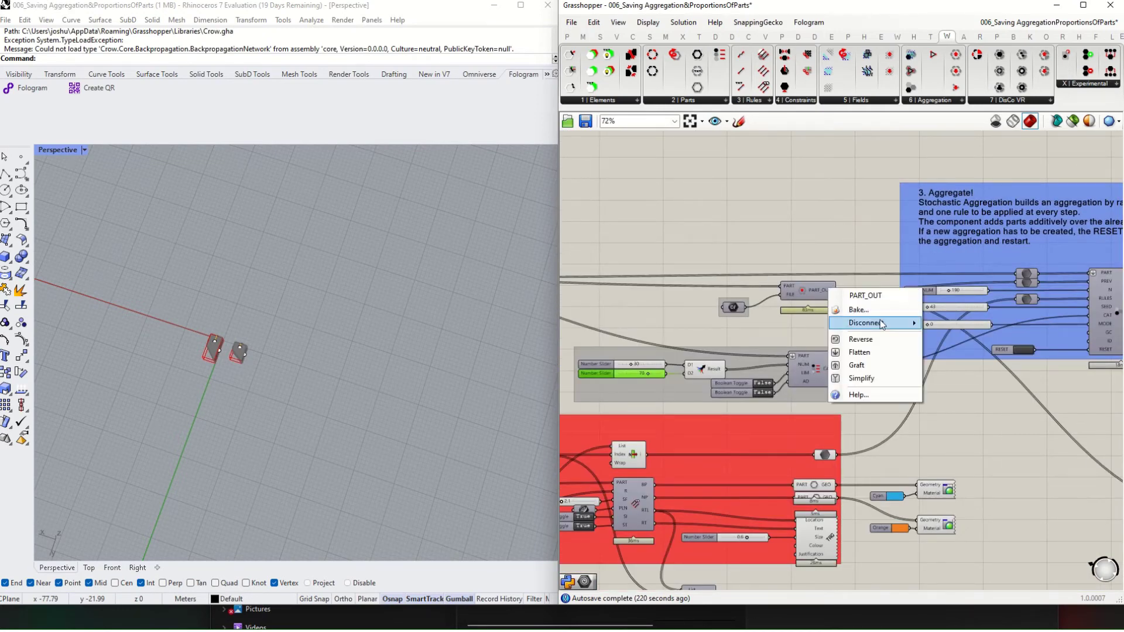
mouse_move(878, 323)
click(952, 326)
right_drag(1021, 361, 903, 345)
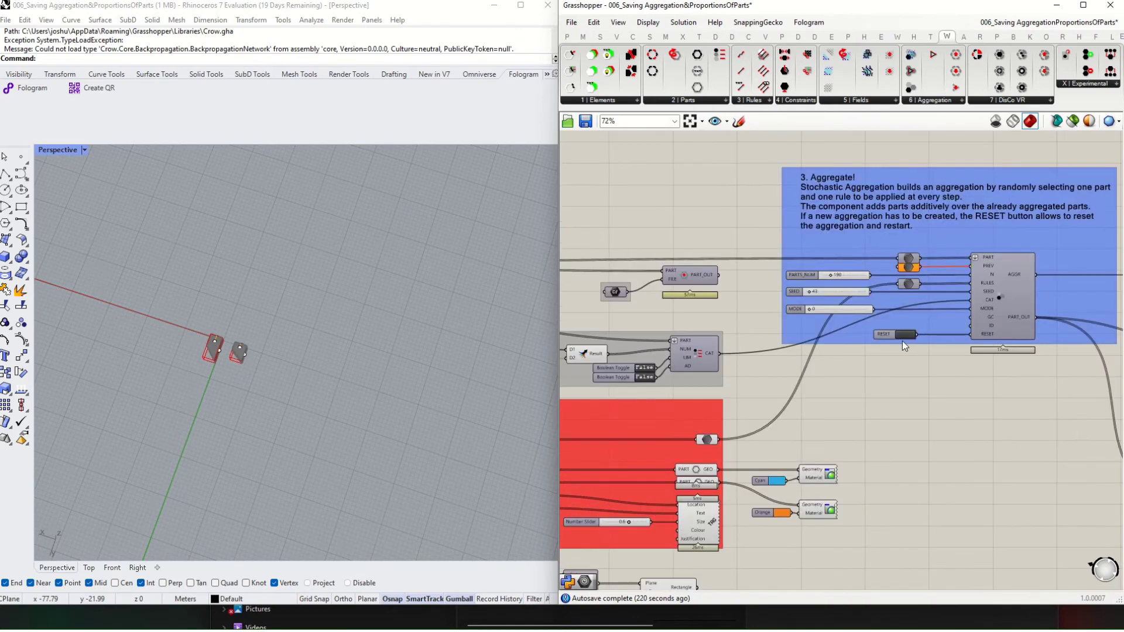
Step: Try to wire the standalone part geometry component's GEO output into the first name filter's PART input
right_drag(994, 379, 899, 382)
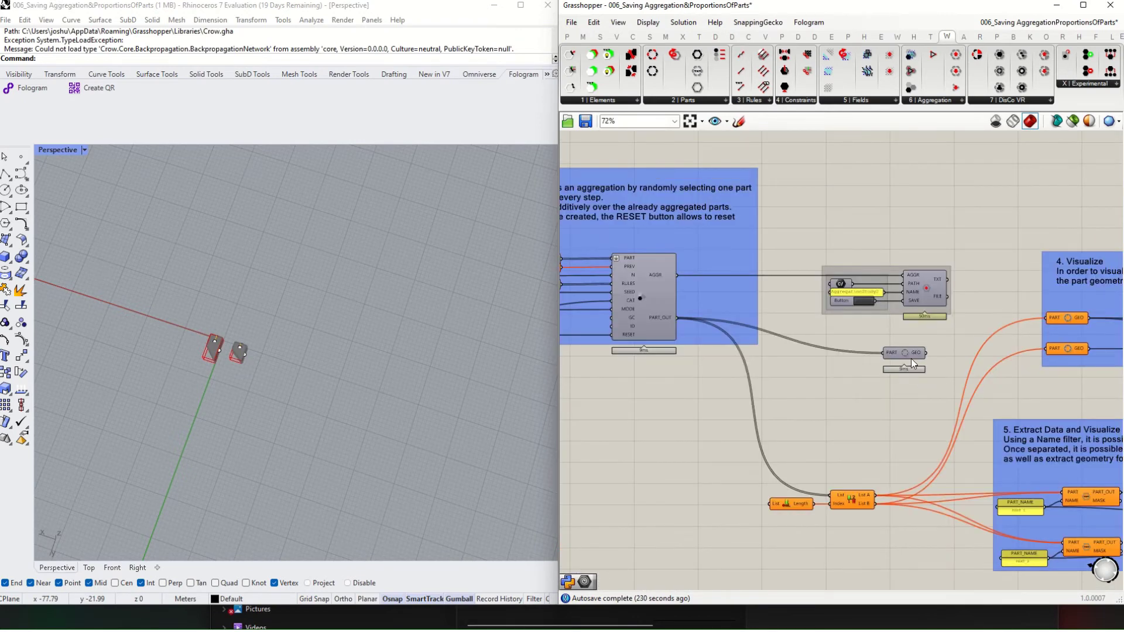
scroll(911, 358, down, 4)
right_drag(873, 354, 783, 361)
scroll(831, 433, up, 3)
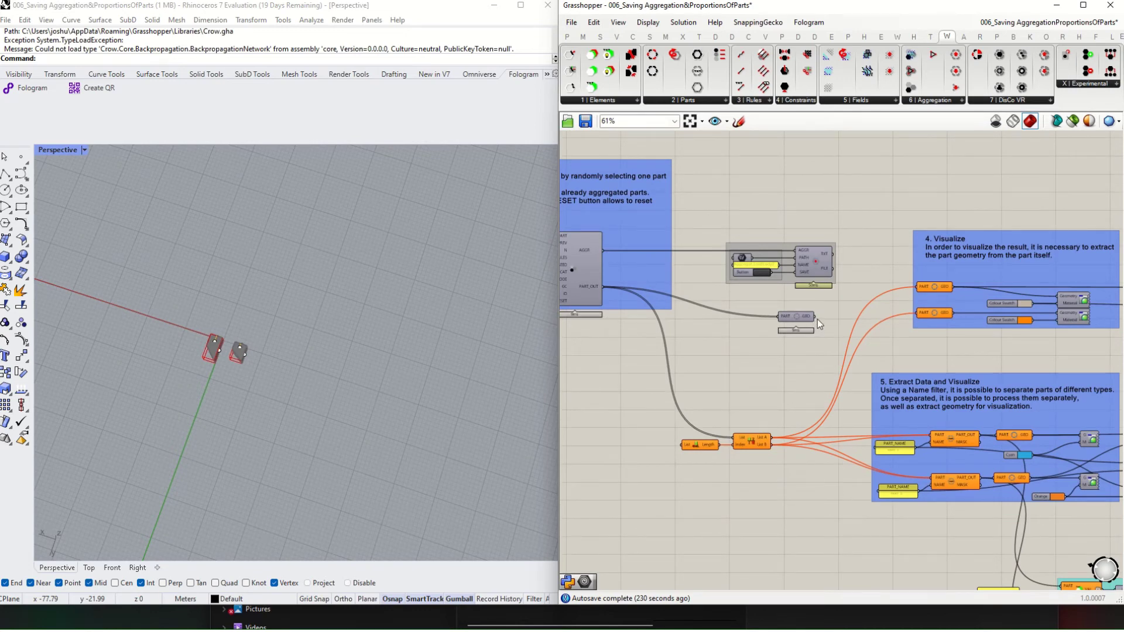
drag(815, 317, 933, 439)
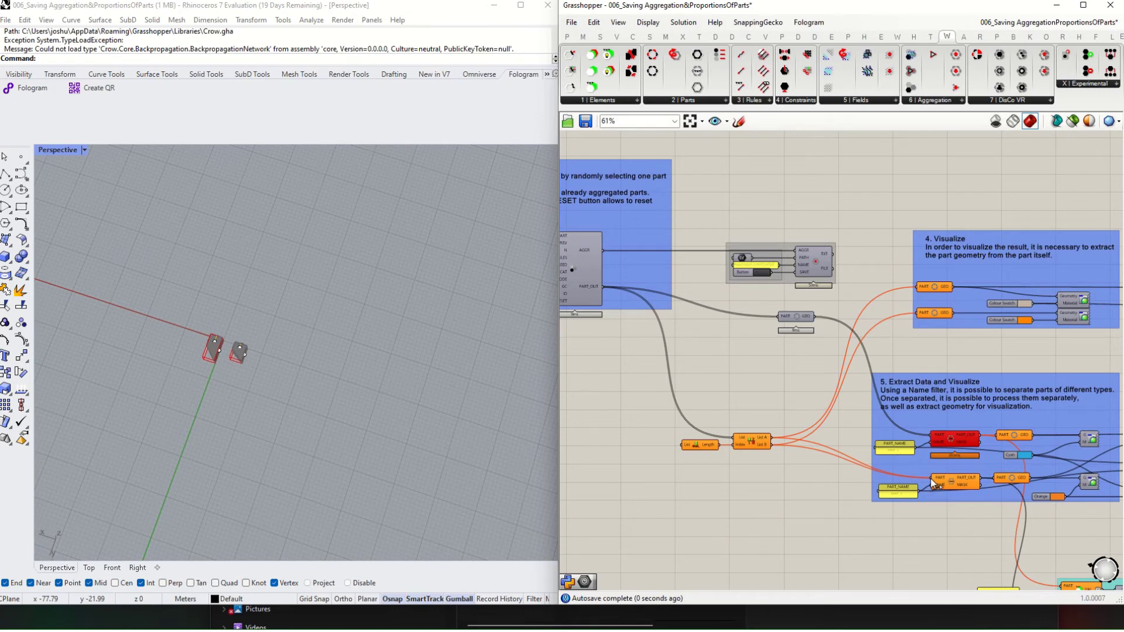
key(ctrl+z)
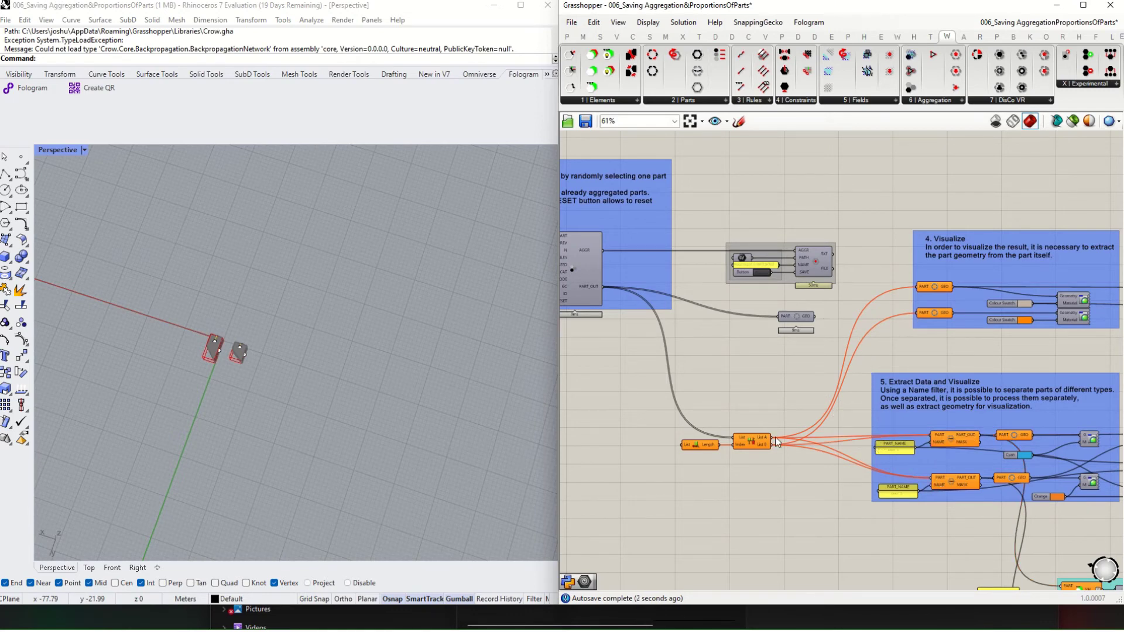
Step: Wire the aggregation's PART_OUT directly into the PART inputs of both name filters
drag(603, 286, 932, 436)
drag(927, 480, 605, 287)
mouse_move(972, 440)
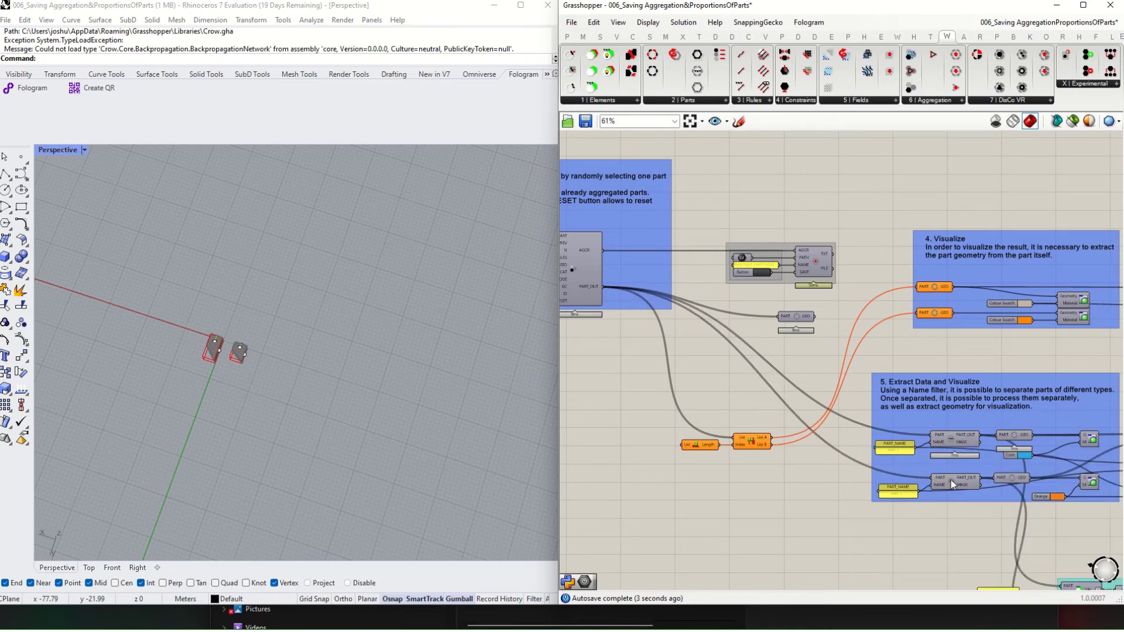
Step: Reset the stochastic aggregation and raise the PARTS_NUM slider to 430
scroll(961, 477, down, 3)
right_drag(729, 392, 879, 434)
scroll(740, 436, up, 3)
scroll(697, 422, up, 2)
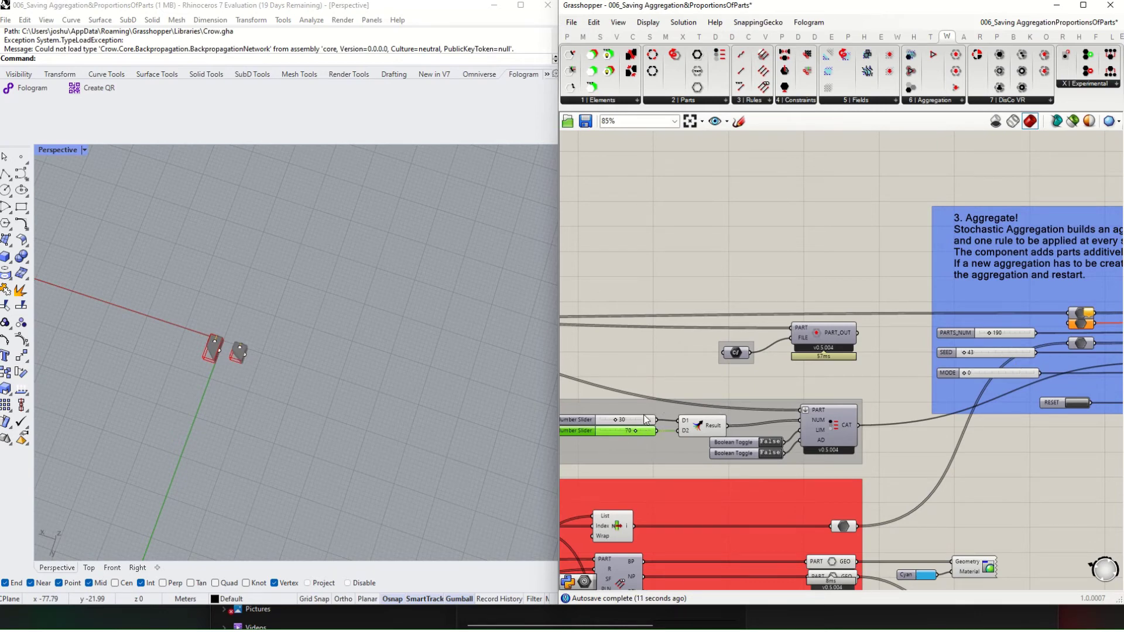
scroll(755, 442, down, 2)
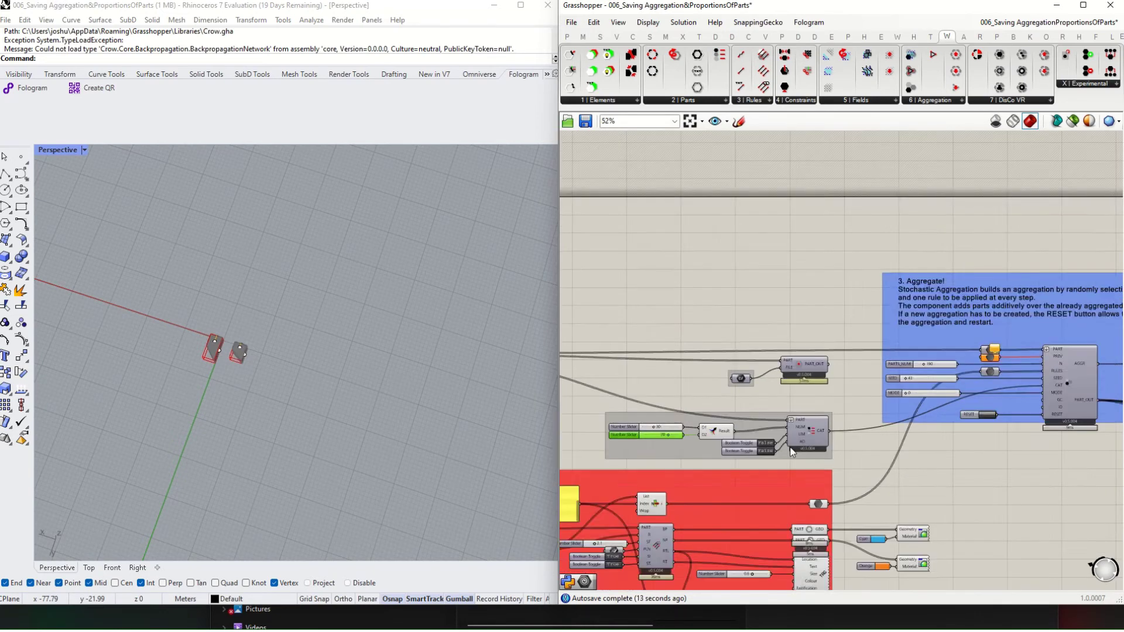
right_drag(986, 415, 811, 422)
scroll(811, 423, up, 2)
click(813, 424)
drag(725, 354, 741, 355)
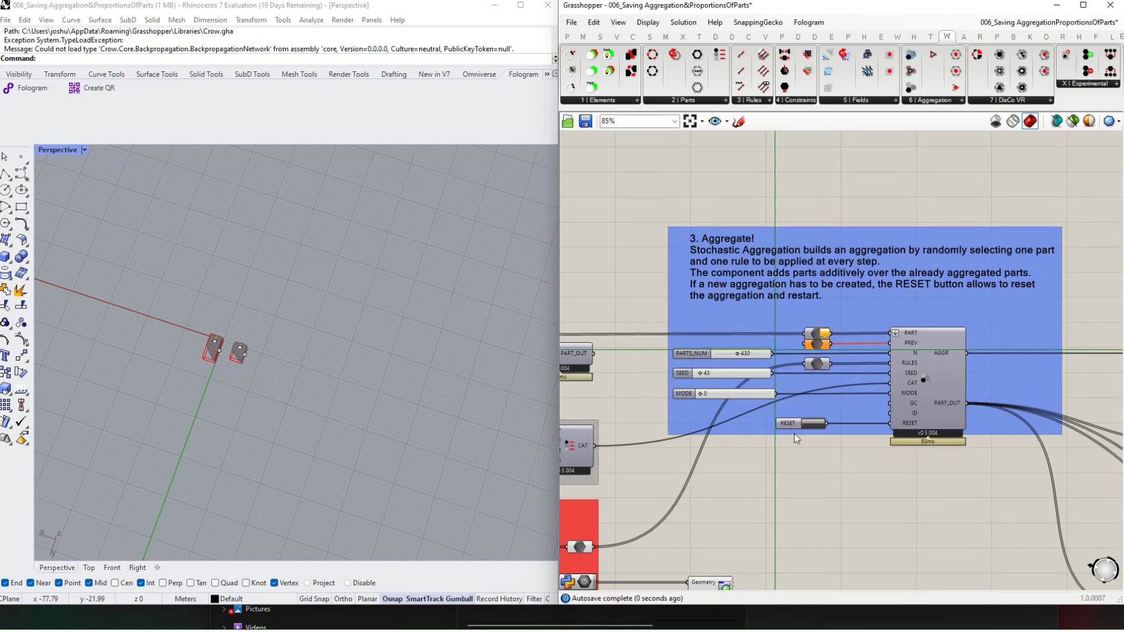
Step: Check the PART_OUT lists of both name filters in the Extract Data and Visualize group
scroll(931, 451, down, 3)
right_drag(1034, 486, 778, 406)
right_drag(873, 416, 754, 372)
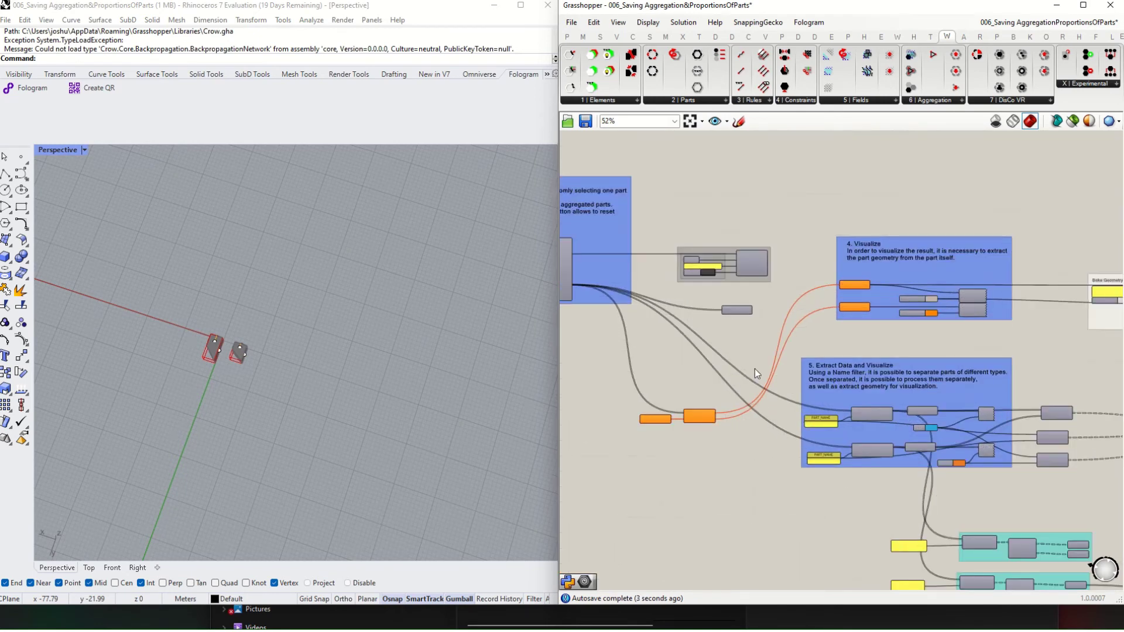
scroll(857, 408, up, 2)
mouse_move(889, 418)
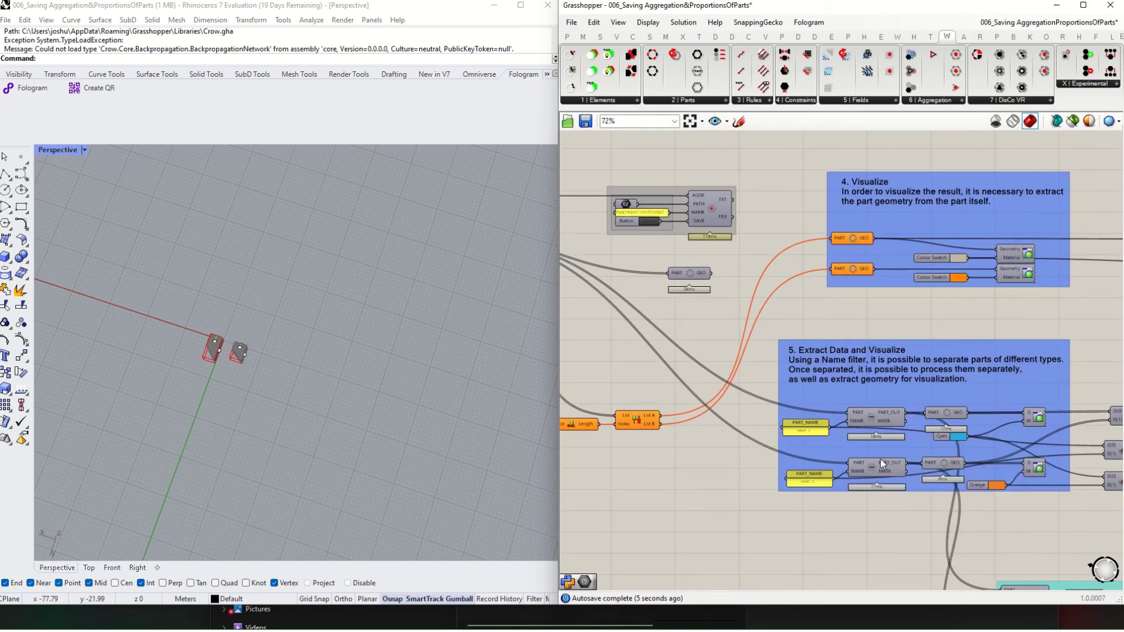
mouse_move(881, 459)
scroll(880, 459, down, 3)
scroll(881, 459, down, 1)
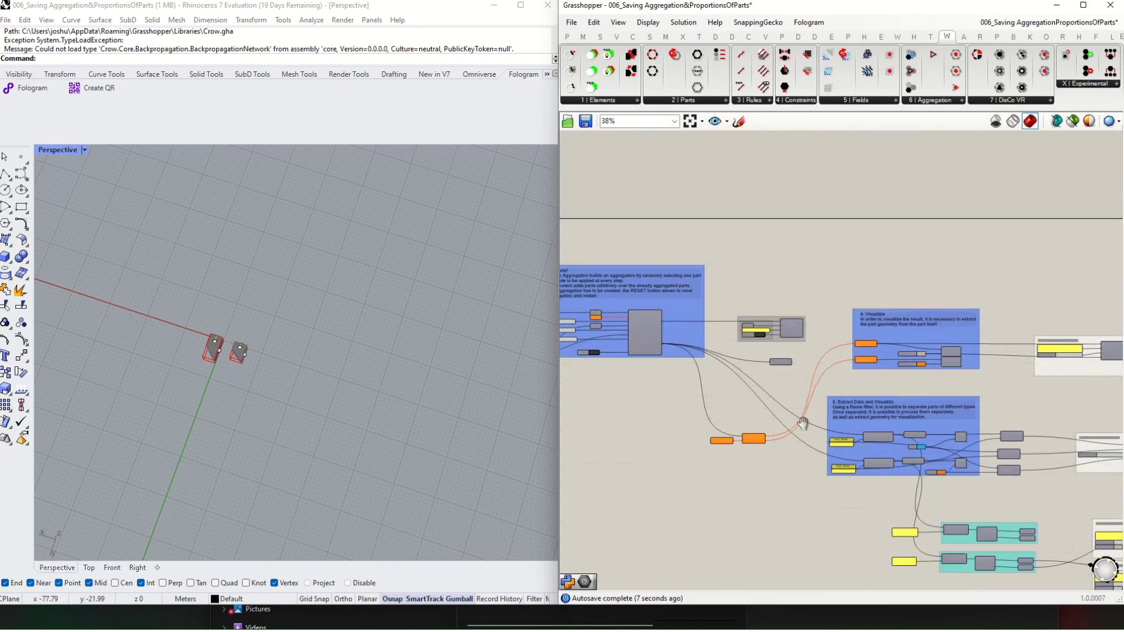
Step: Set the catalog's D1 number slider to 70 and its D2 number slider to 30
right_drag(802, 422, 1108, 443)
scroll(739, 389, up, 7)
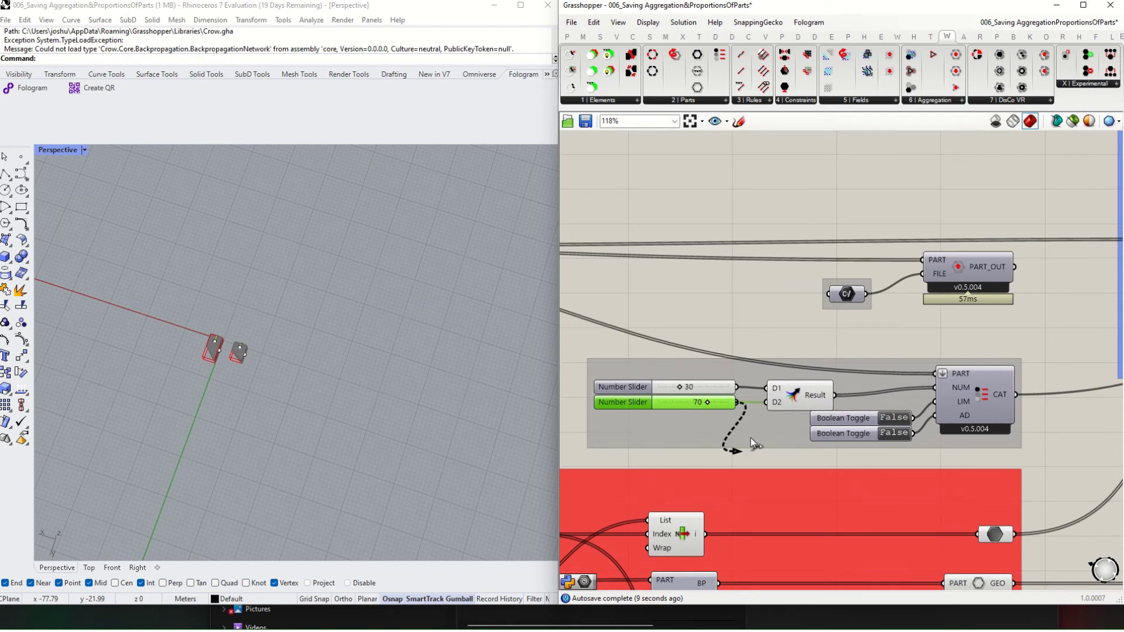
drag(750, 438, 763, 412)
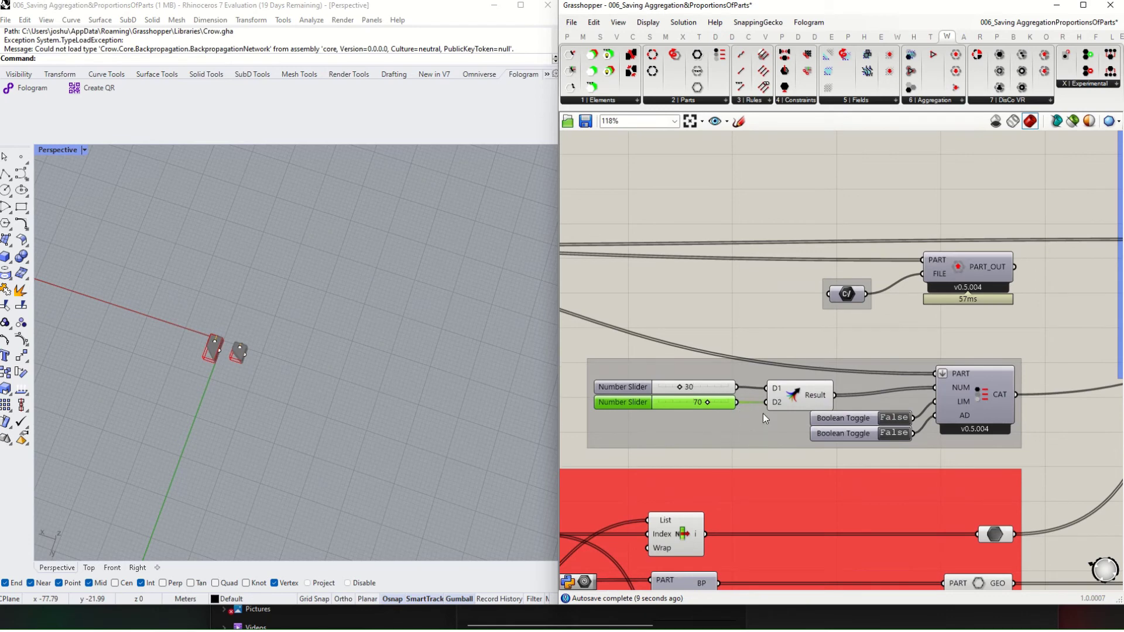
right_click(819, 403)
double_click(721, 398)
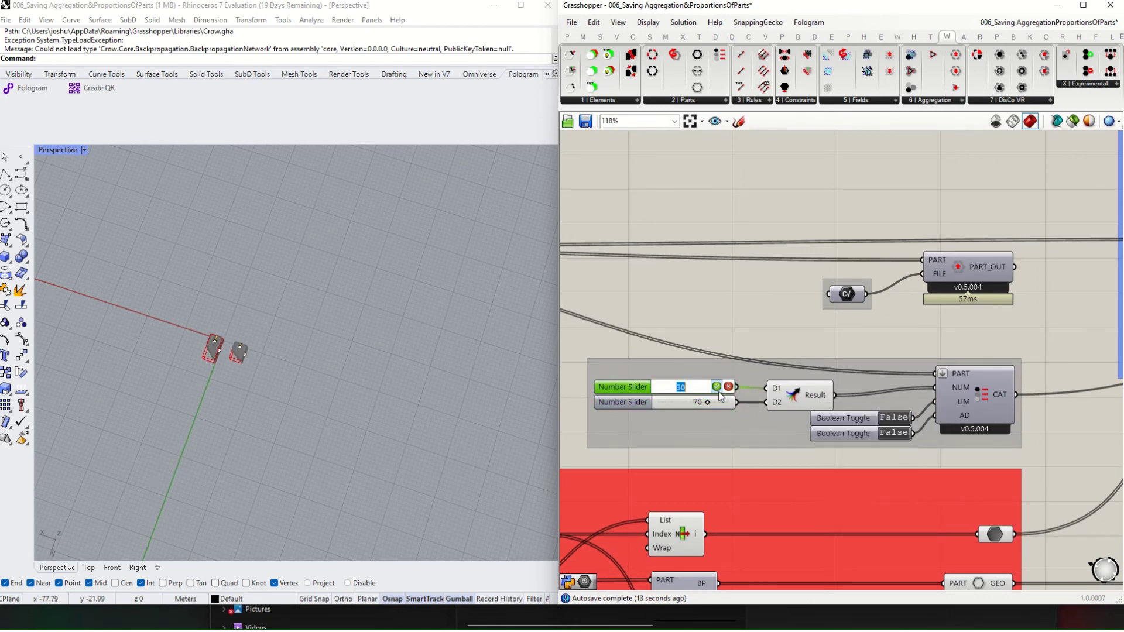
text(70)
key(Return)
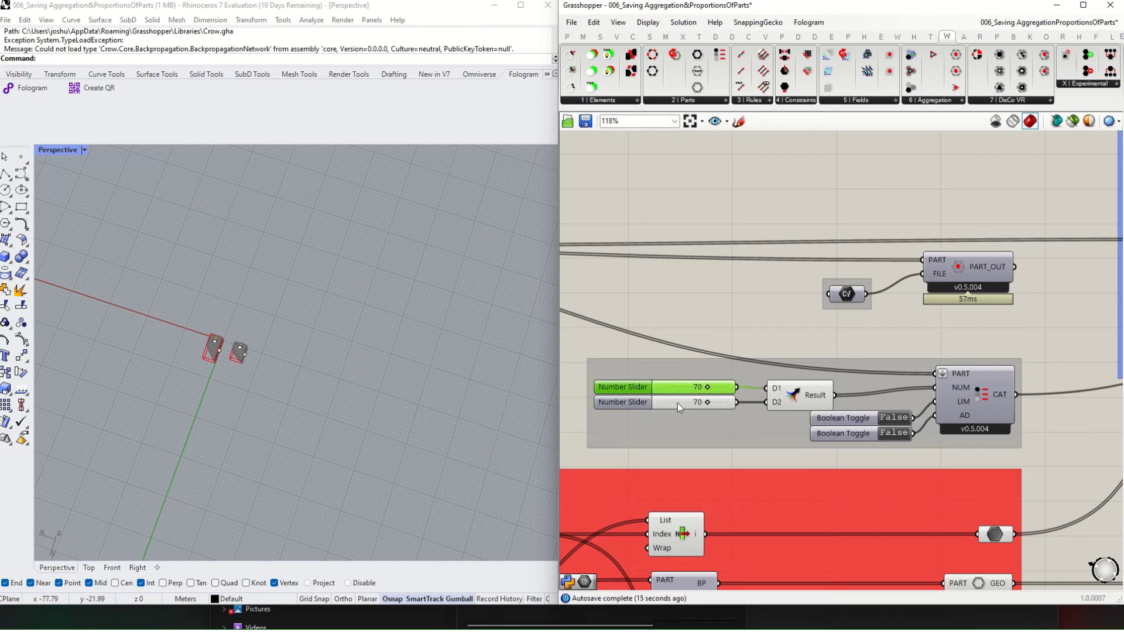
double_click(668, 402)
text(30)
key(Return)
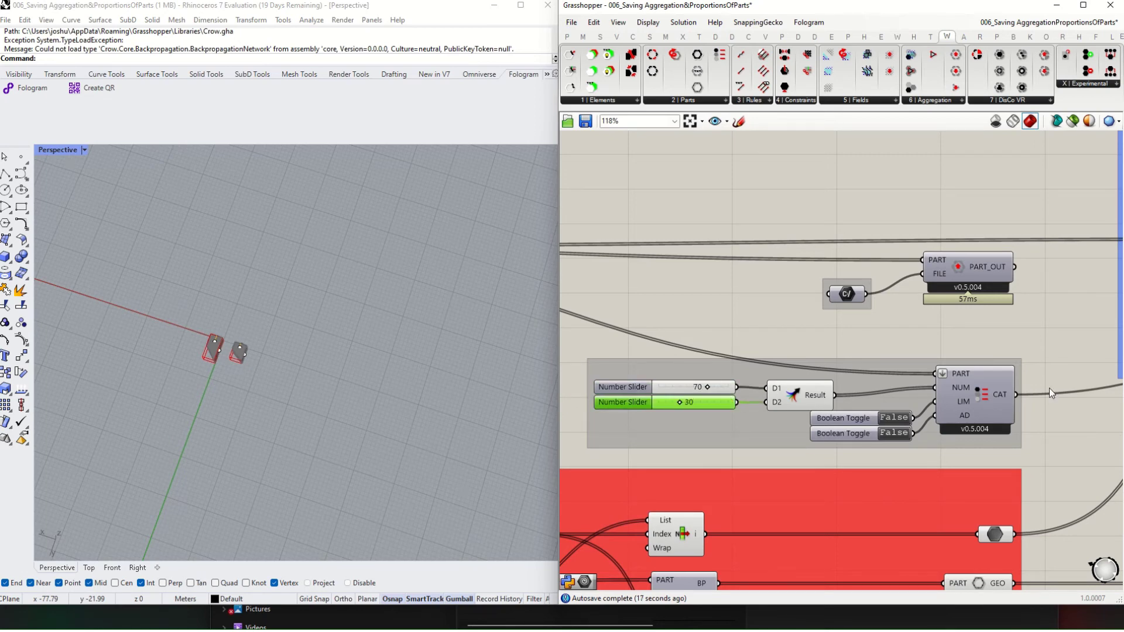
Step: Reset the stochastic aggregation and inspect the filtered part lists of both name filters
scroll(992, 419, down, 4)
right_drag(1006, 417, 686, 373)
scroll(817, 366, up, 3)
click(807, 346)
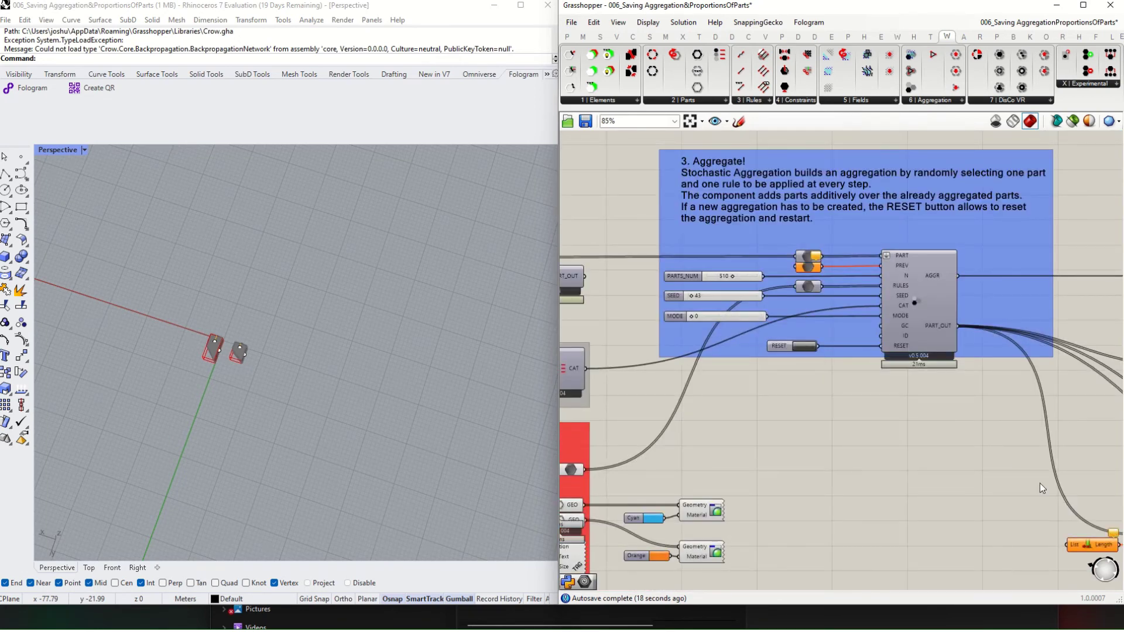
right_drag(1040, 485, 527, 398)
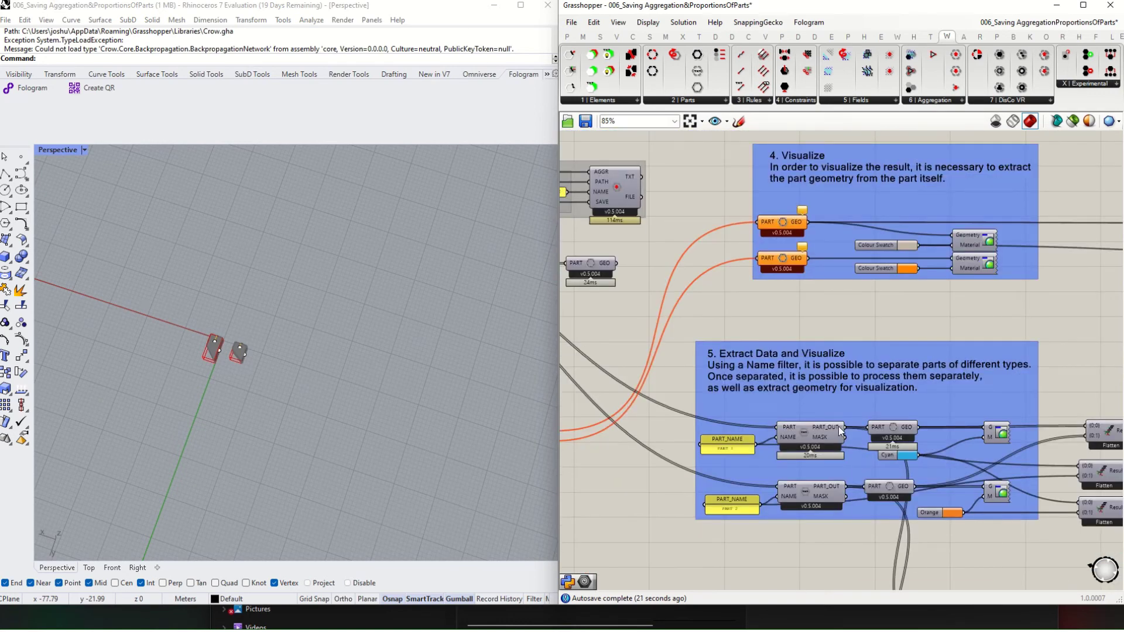
mouse_move(825, 486)
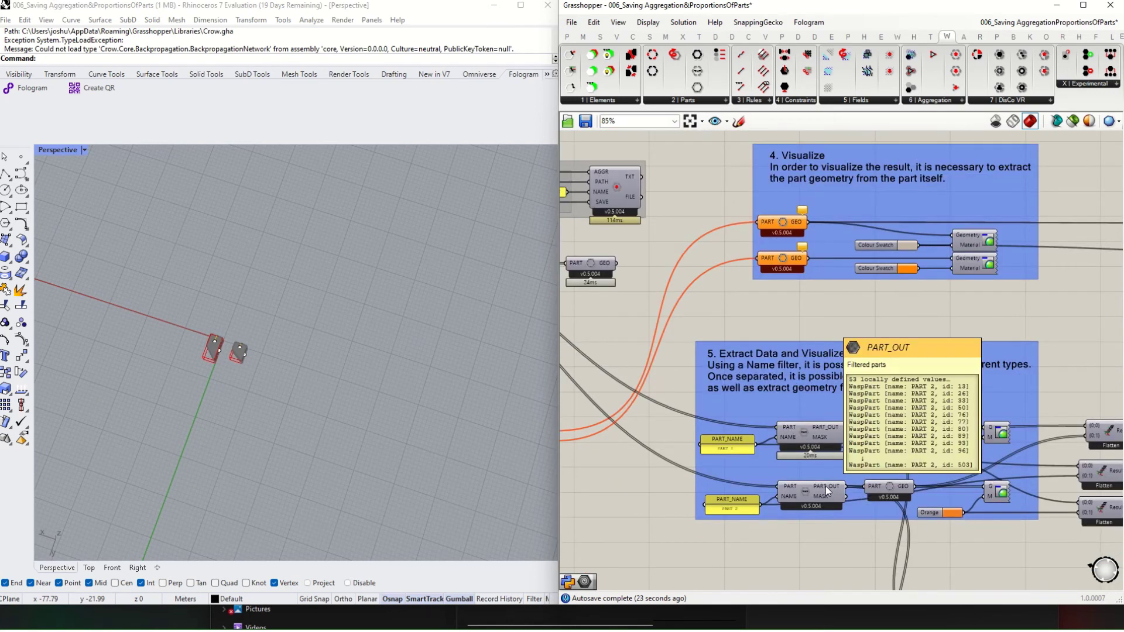
scroll(827, 484, down, 2)
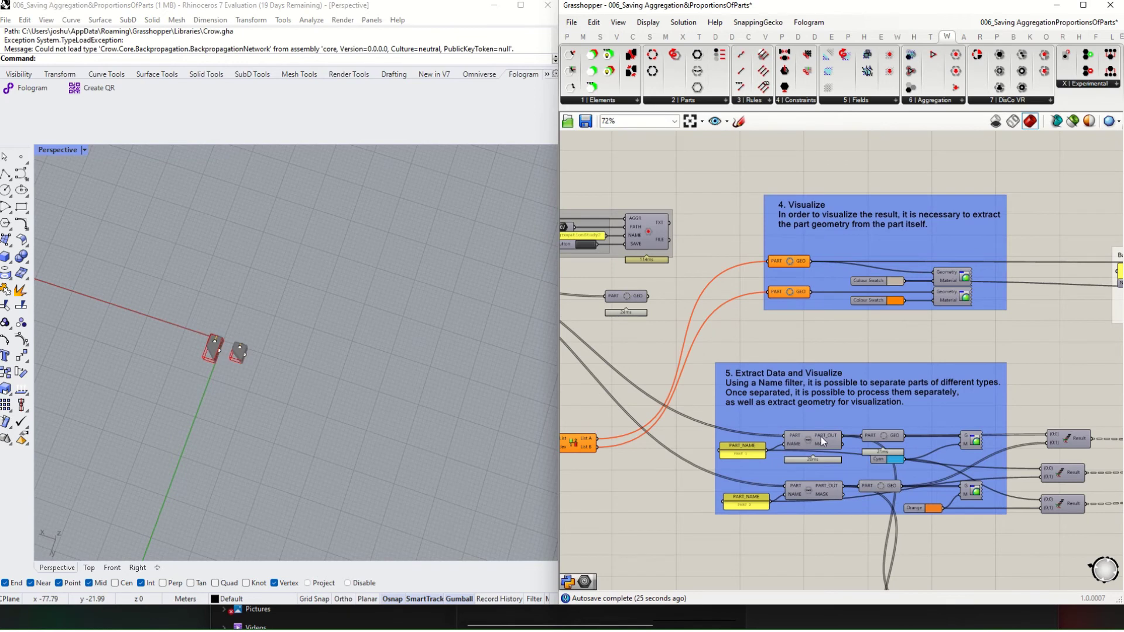
Step: Turn on the preview of both custom preview components in the Extract Data and Visualize group and view the coloured aggregation
scroll(821, 437, down, 1)
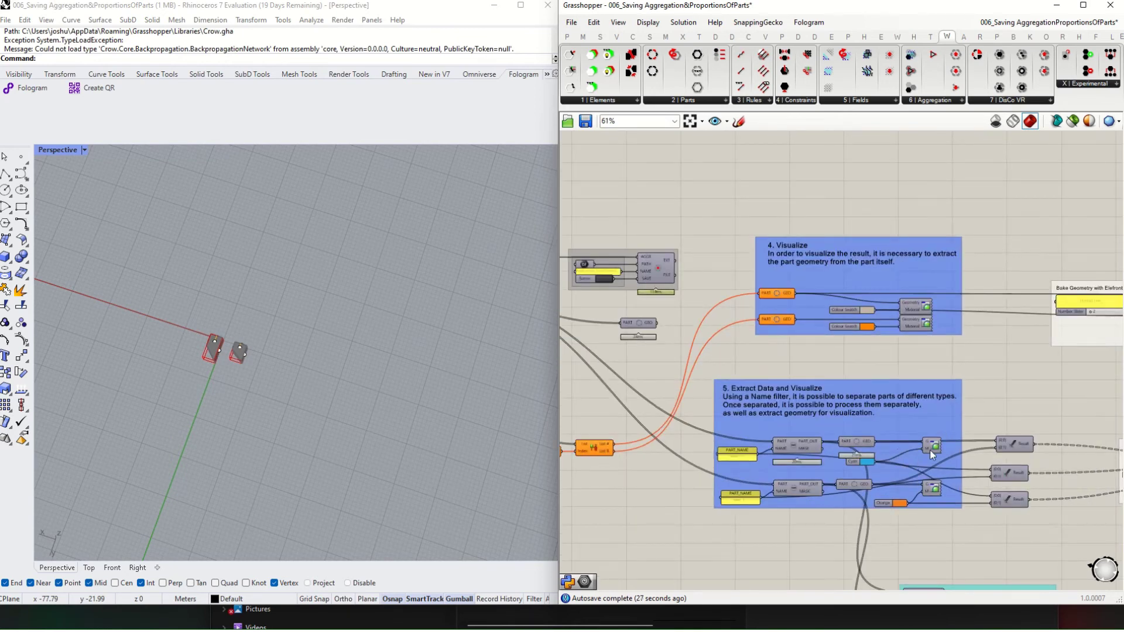
click(931, 451)
shift+click(932, 490)
right_click(1013, 395)
click(1028, 399)
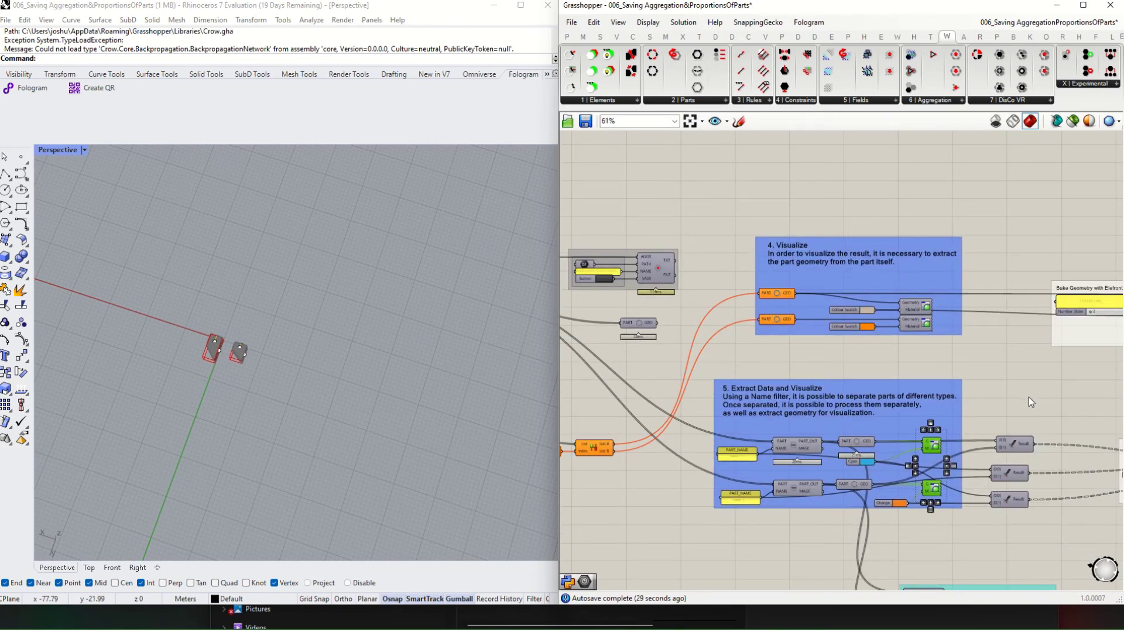
right_click(1027, 396)
click(1041, 400)
click(1041, 401)
right_drag(411, 399, 389, 271)
right_drag(205, 396, 168, 418)
Step: Review the catalog's two proportion sliders against the parts separated by the name filters
scroll(168, 418, down, 4)
scroll(744, 423, down, 1)
right_drag(743, 423, 1095, 404)
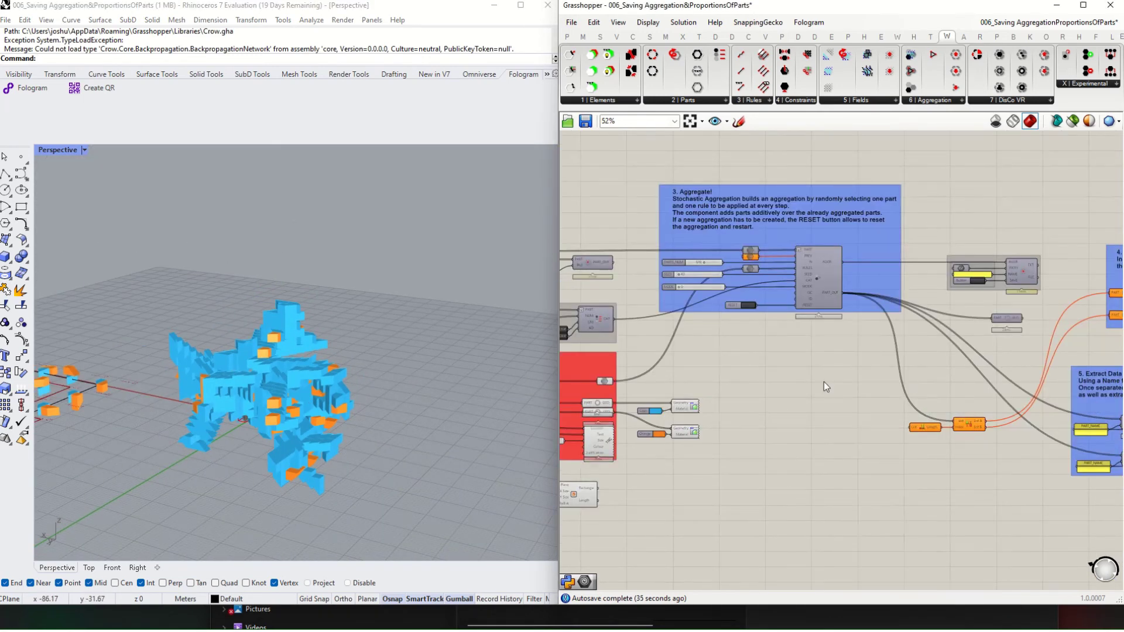
right_drag(785, 388, 1042, 430)
scroll(756, 412, up, 5)
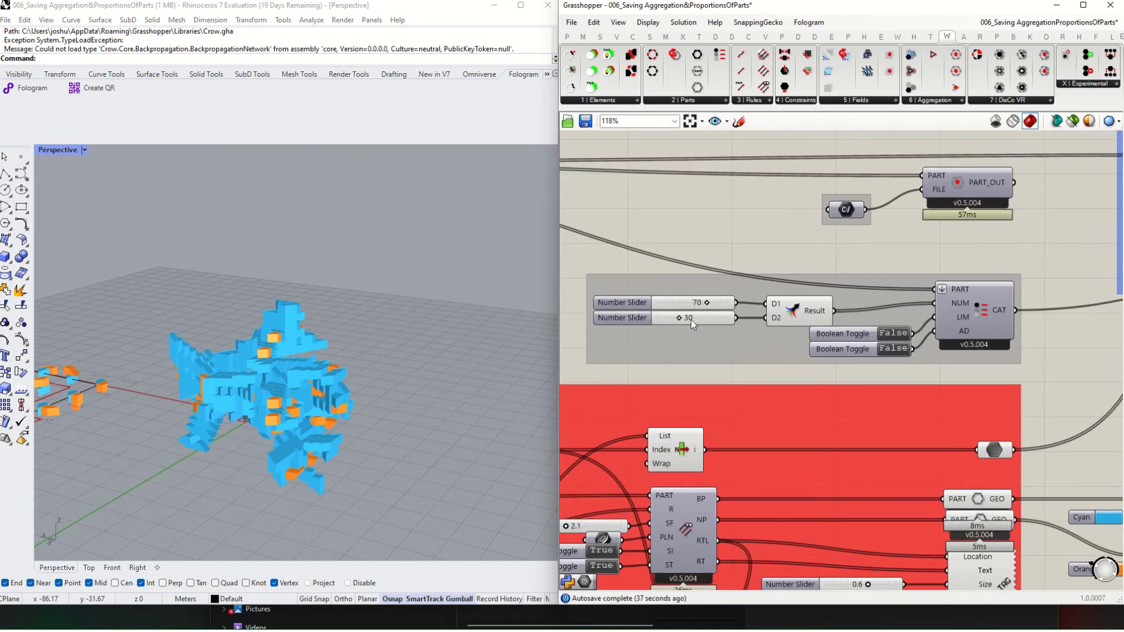
mouse_move(699, 303)
mouse_down()
mouse_move(709, 304)
mouse_move(671, 319)
mouse_move(683, 317)
mouse_up()
scroll(925, 384, down, 4)
right_drag(925, 384, 650, 353)
right_drag(1067, 400, 684, 410)
scroll(872, 446, up, 2)
right_drag(873, 446, 926, 477)
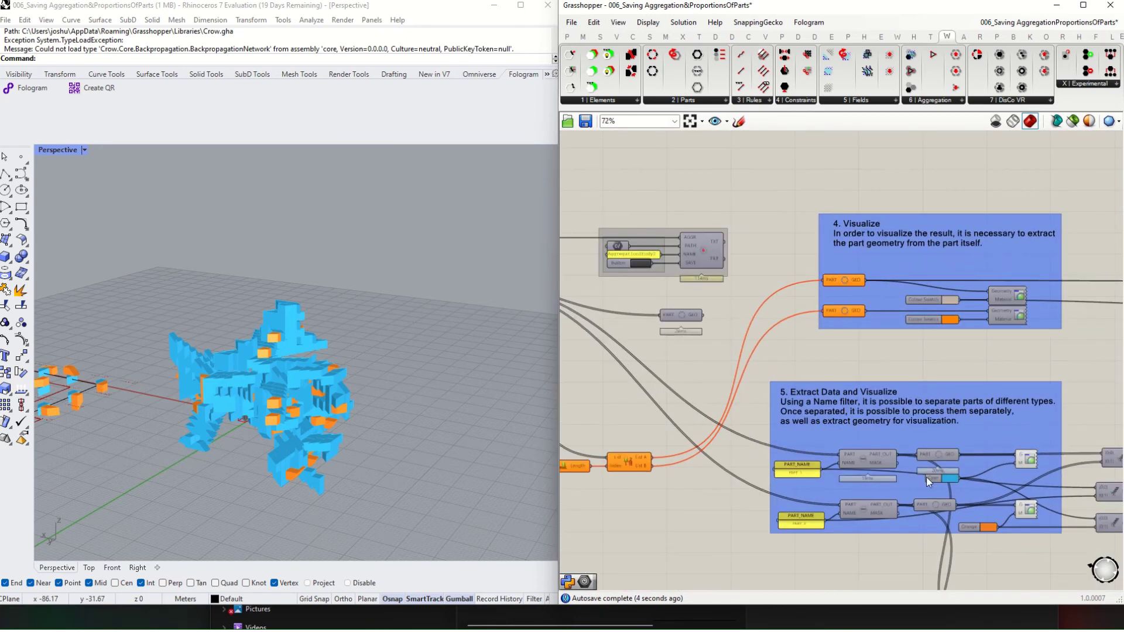
scroll(930, 479, up, 2)
scroll(931, 480, down, 2)
right_drag(745, 427, 925, 455)
scroll(843, 333, down, 2)
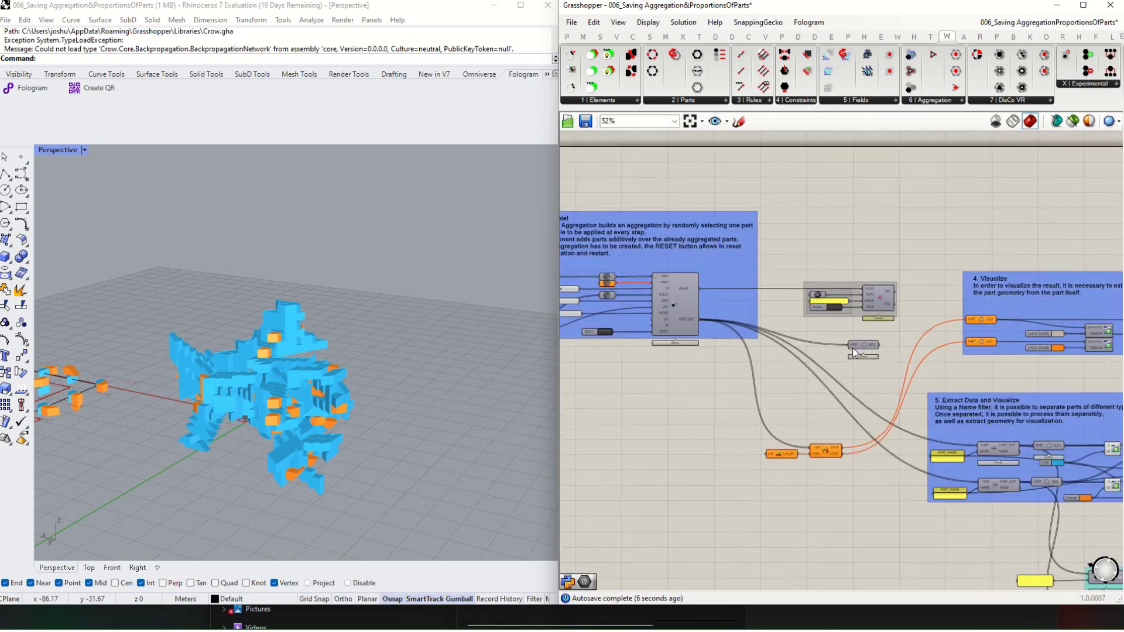
Step: Reset the stochastic aggregation and view the regenerated coloured parts in the viewport
scroll(852, 351, up, 2)
scroll(859, 398, down, 2)
right_drag(858, 398, 871, 402)
scroll(592, 319, up, 2)
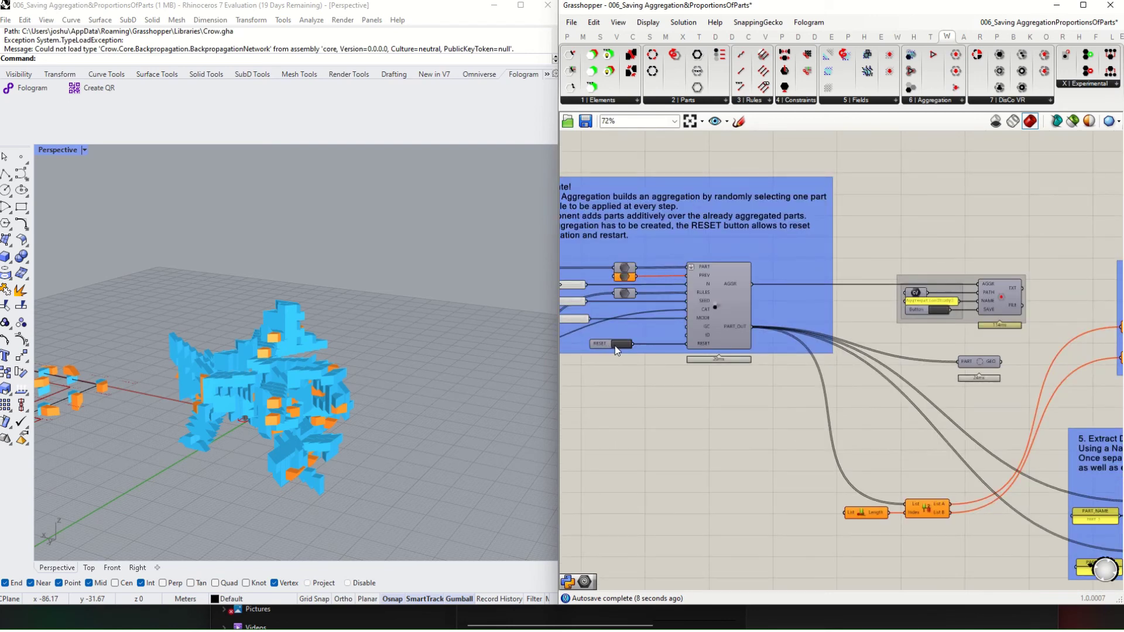
click(609, 345)
right_drag(389, 389, 455, 363)
scroll(829, 405, down, 1)
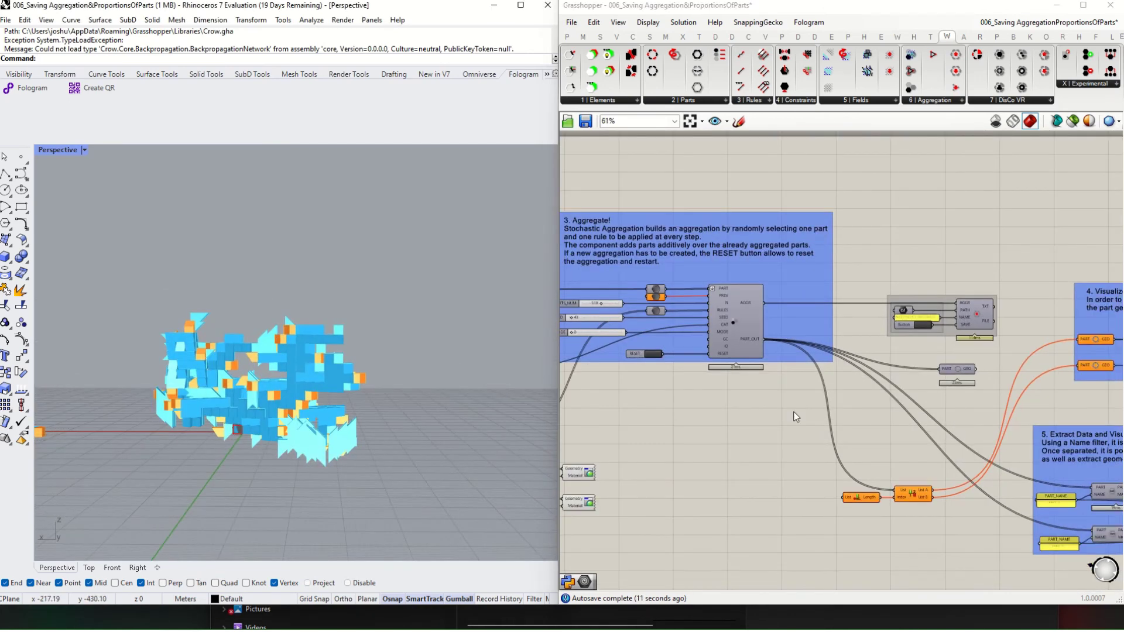
Step: Set the catalog's D1 number slider to 74 and its D2 number slider to 50
right_drag(794, 415, 957, 430)
scroll(728, 336, up, 3)
right_drag(752, 359, 978, 380)
right_drag(339, 393, 331, 434)
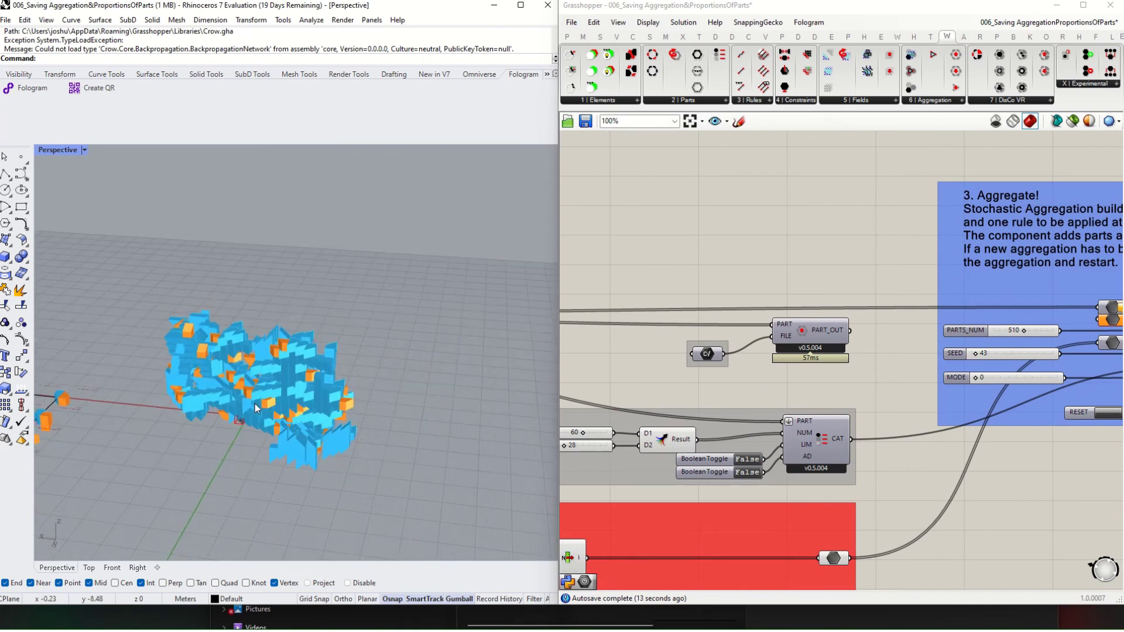
scroll(293, 404, up, 2)
right_drag(670, 366, 813, 360)
drag(728, 427, 735, 427)
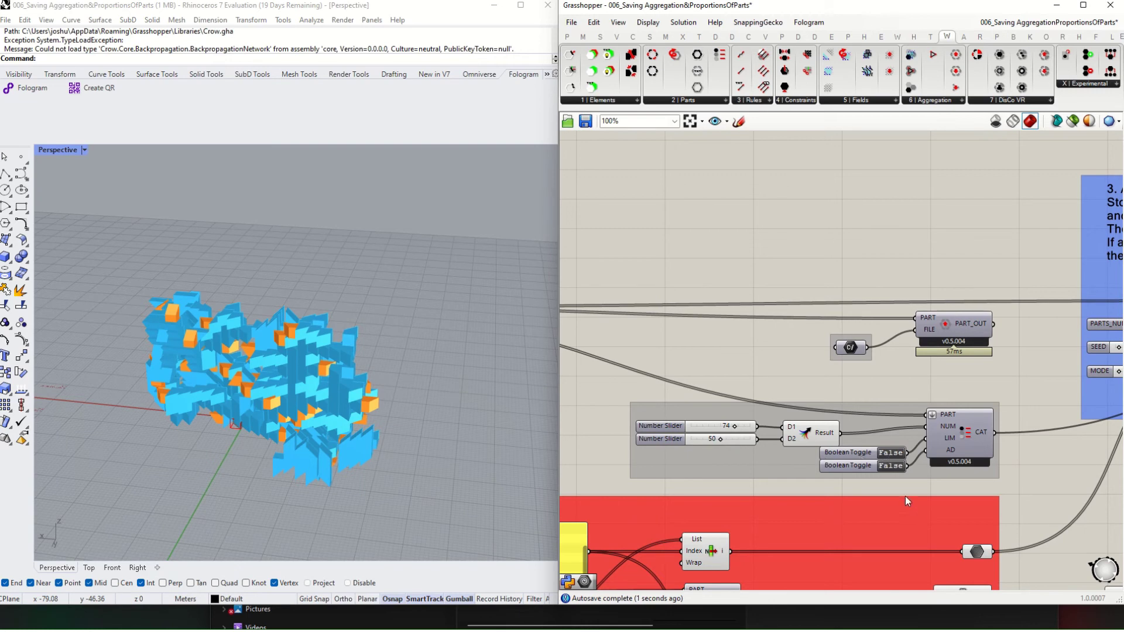
Step: Switch the Boolean toggles on the catalog's LIM and AD inputs to True and reset the stochastic aggregation
double_click(889, 453)
right_drag(1035, 423, 813, 395)
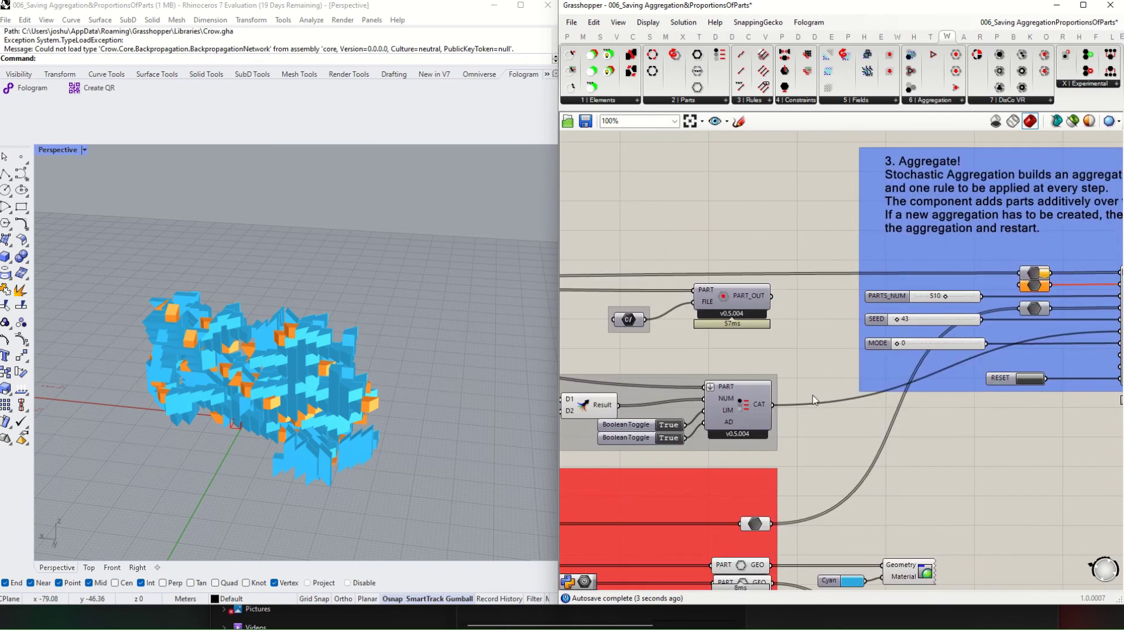
click(1014, 376)
right_drag(1010, 364, 753, 327)
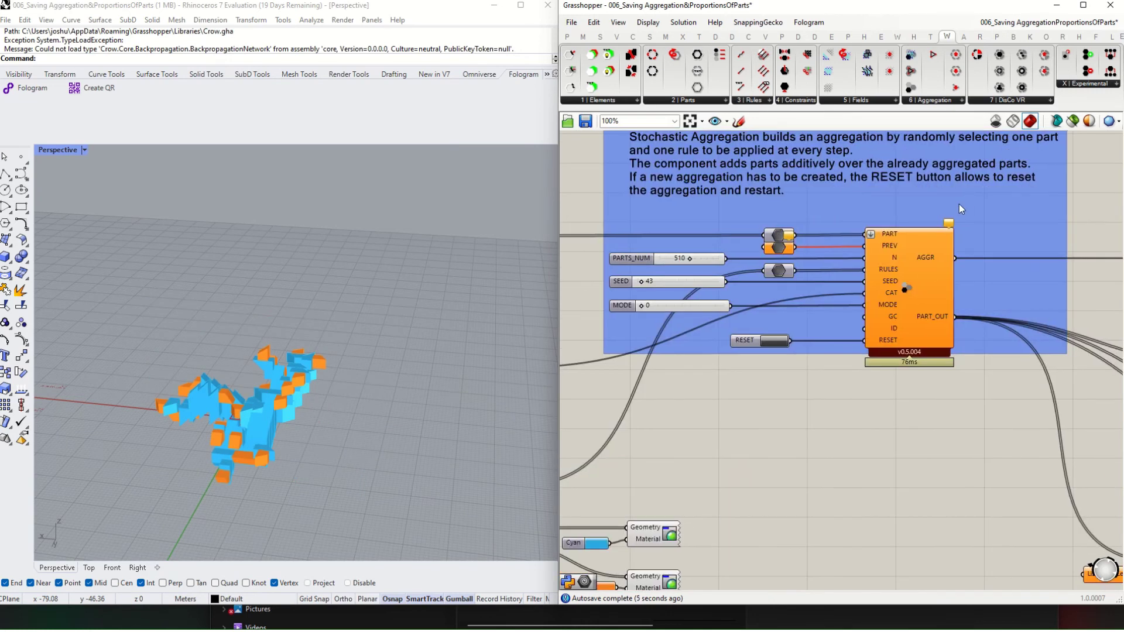
mouse_move(949, 224)
Step: Set the catalog's D1 number slider to 60 and its D2 number slider to 40
right_drag(694, 361, 1085, 359)
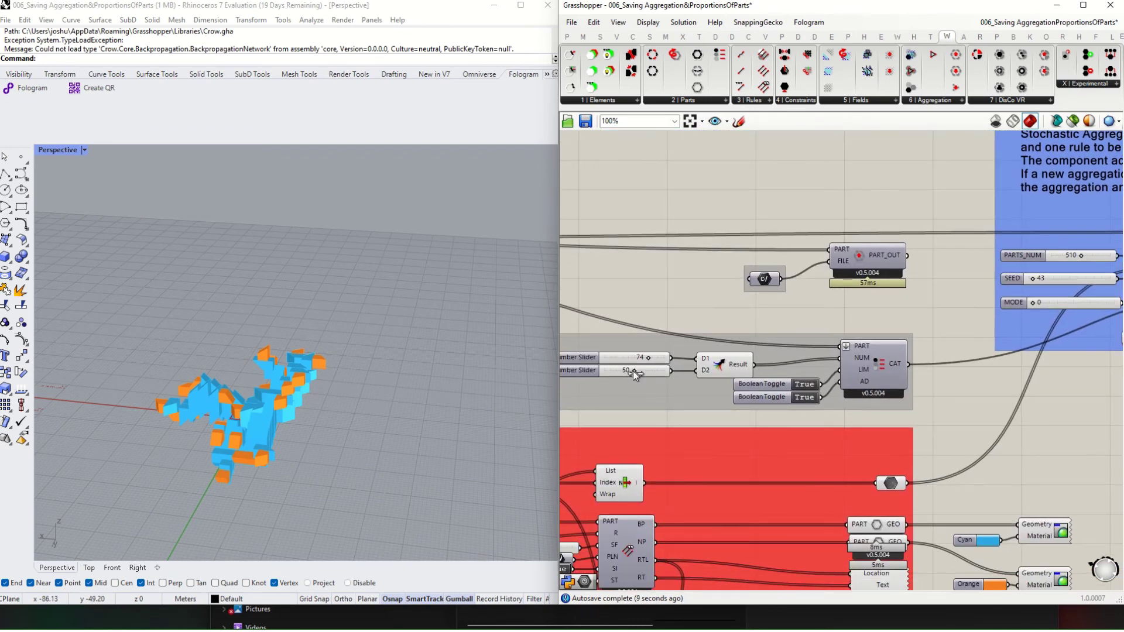
mouse_move(1041, 288)
right_down()
mouse_move(707, 358)
mouse_move(872, 322)
mouse_move(901, 335)
right_up()
right_drag(363, 380, 76, 389)
right_drag(616, 394, 736, 400)
scroll(676, 400, up, 4)
double_click(640, 395)
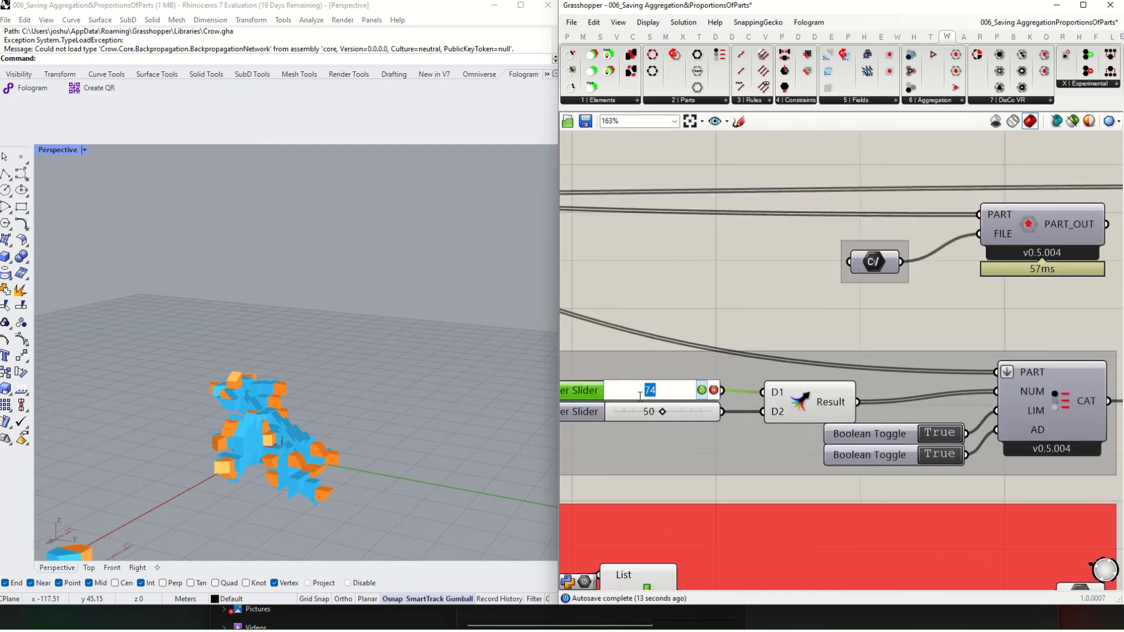
text(60)
key(Return)
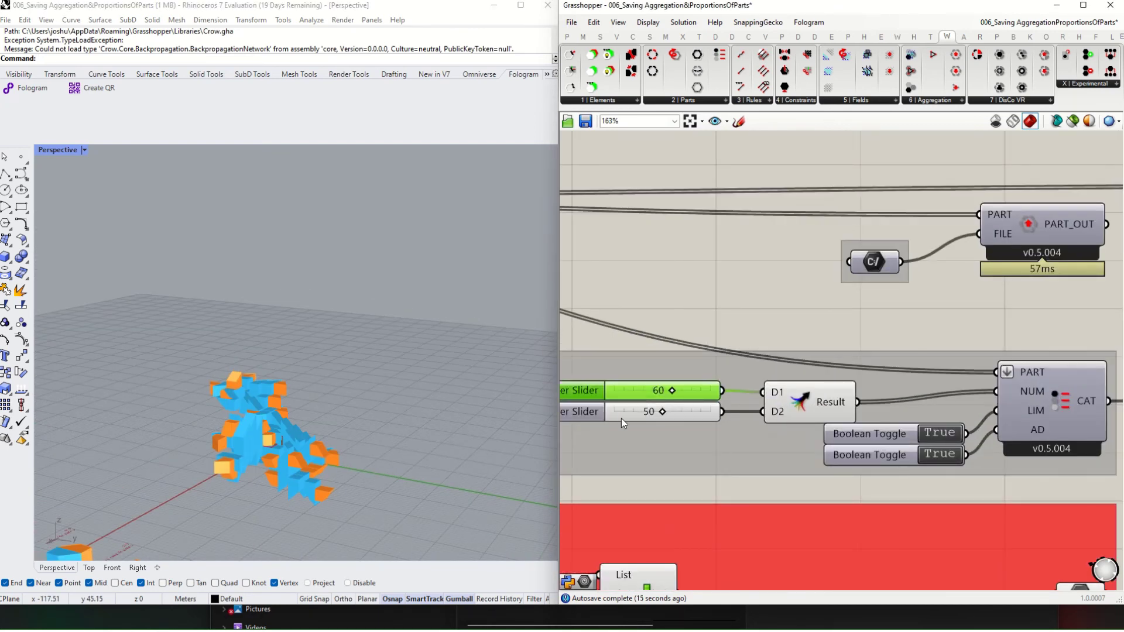
double_click(620, 418)
text(40)
key(Return)
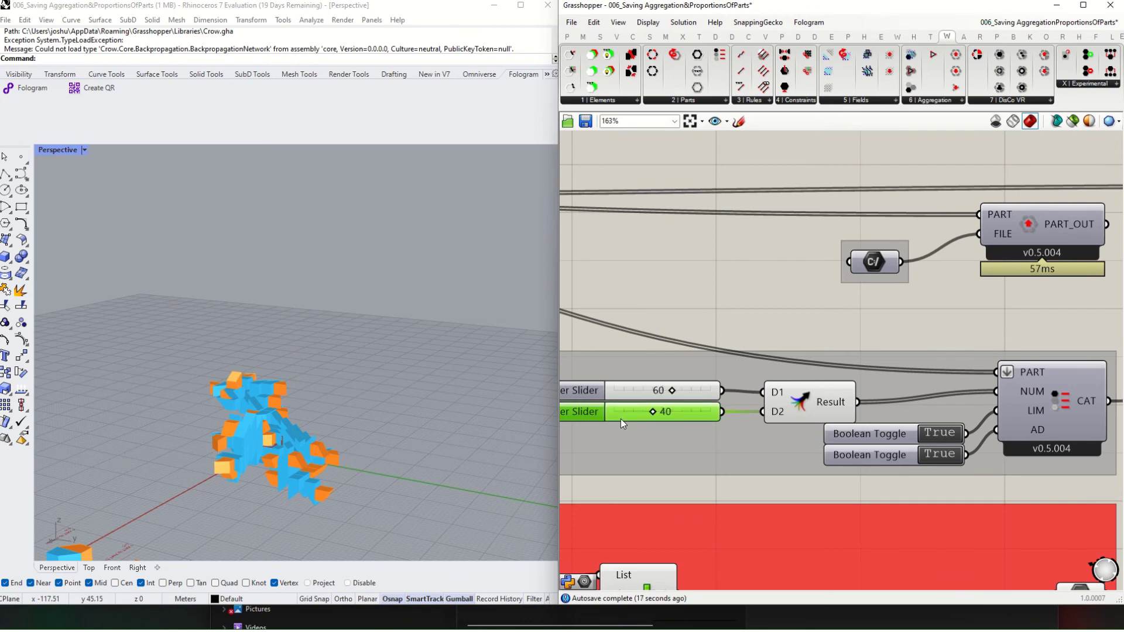
Step: Set the PARTS_NUM slider of the stochastic aggregation to 100
scroll(718, 358, down, 4)
right_drag(780, 346, 586, 391)
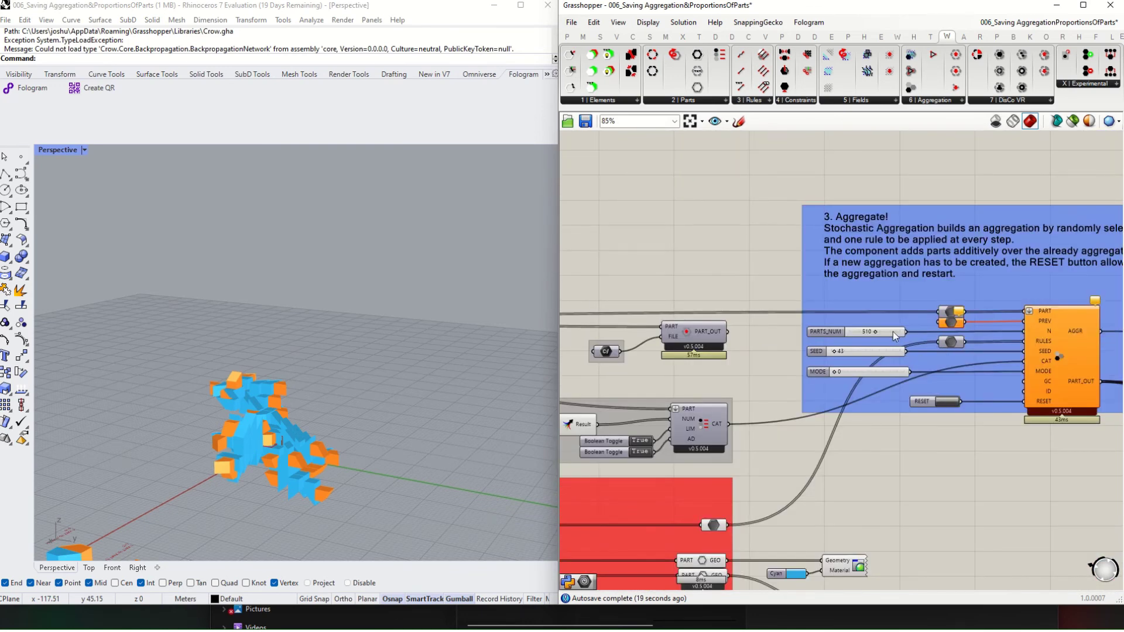
double_click(894, 334)
double_click(920, 422)
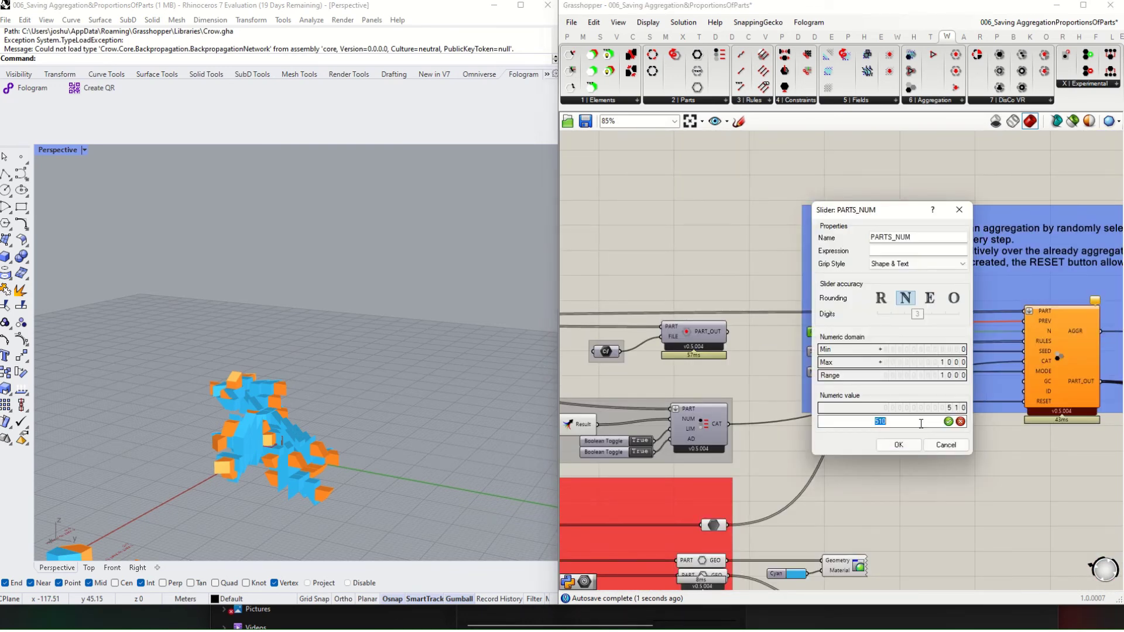
text(100)
key(Return)
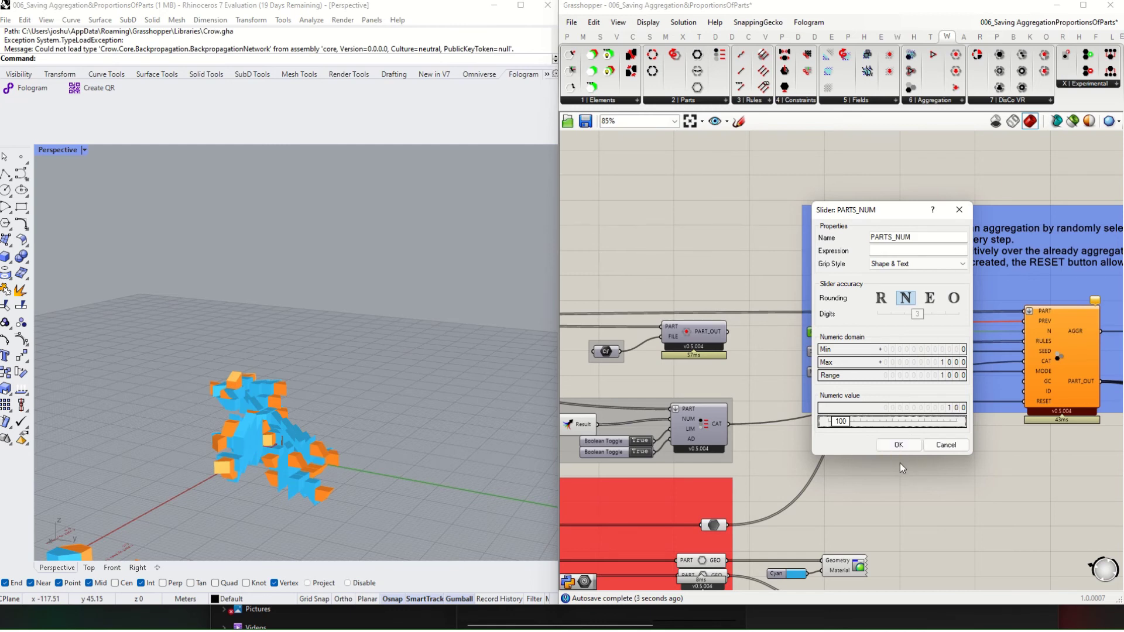
click(896, 445)
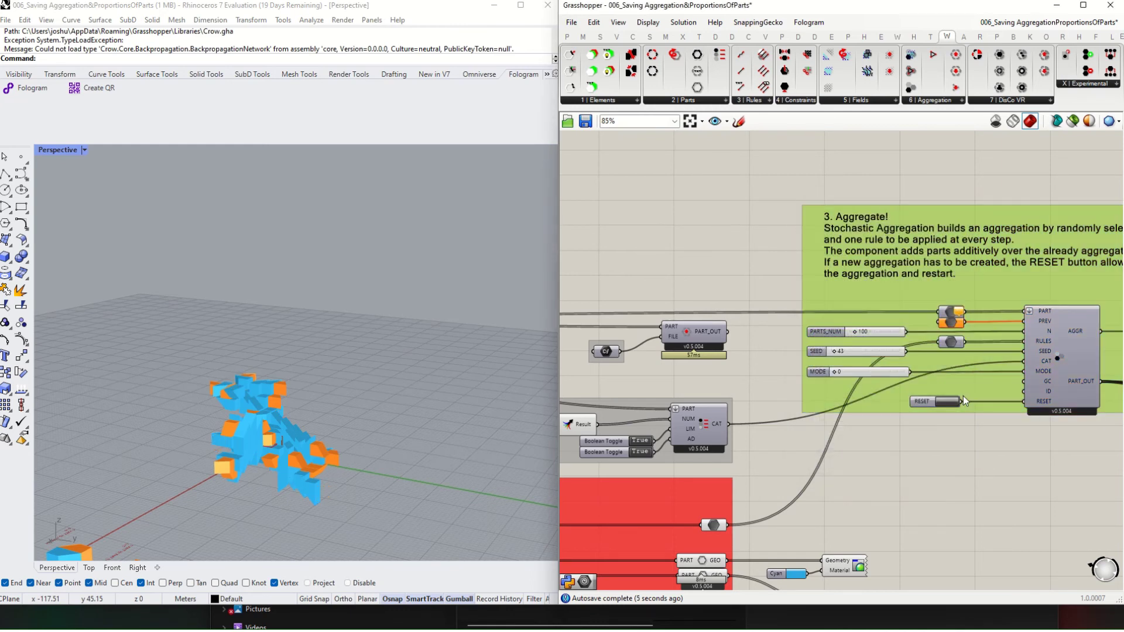
Step: Reset the stochastic aggregation and inspect the filtered part lists of both name filters
click(932, 402)
click(945, 402)
scroll(951, 416, down, 4)
right_drag(1016, 506, 752, 452)
scroll(918, 430, up, 3)
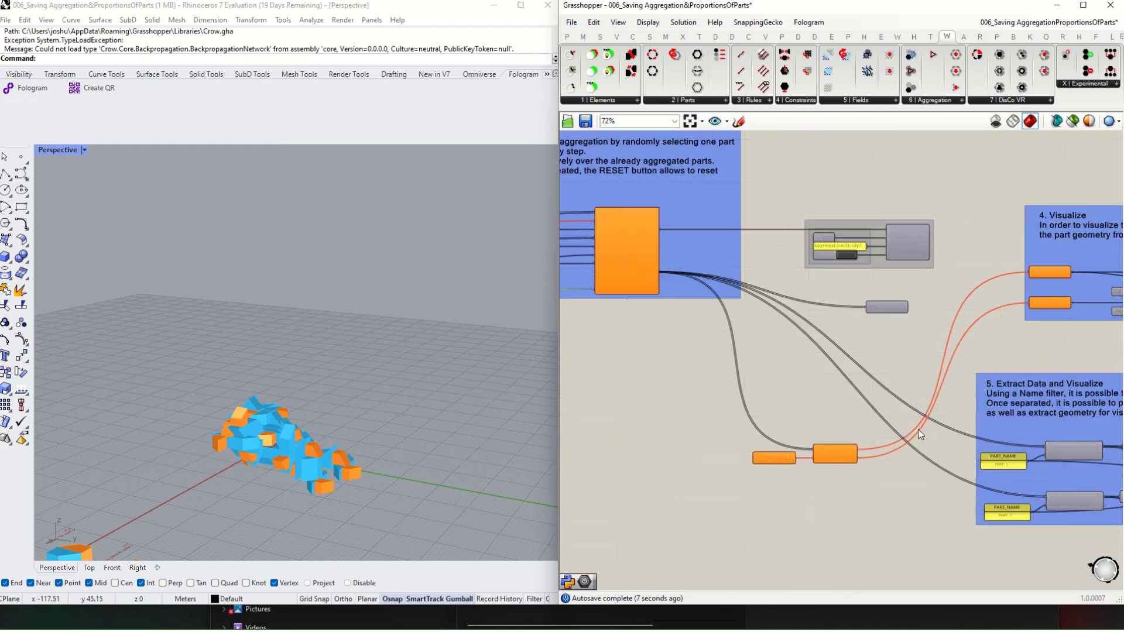
scroll(900, 311, up, 1)
right_drag(900, 310, 607, 305)
mouse_move(828, 465)
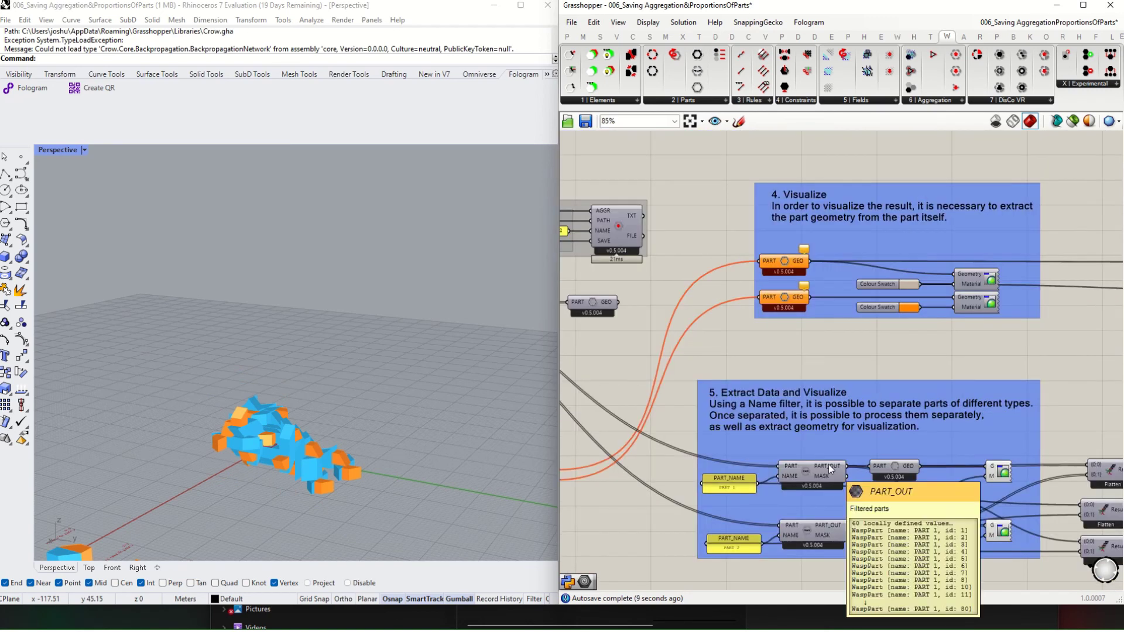
mouse_move(823, 527)
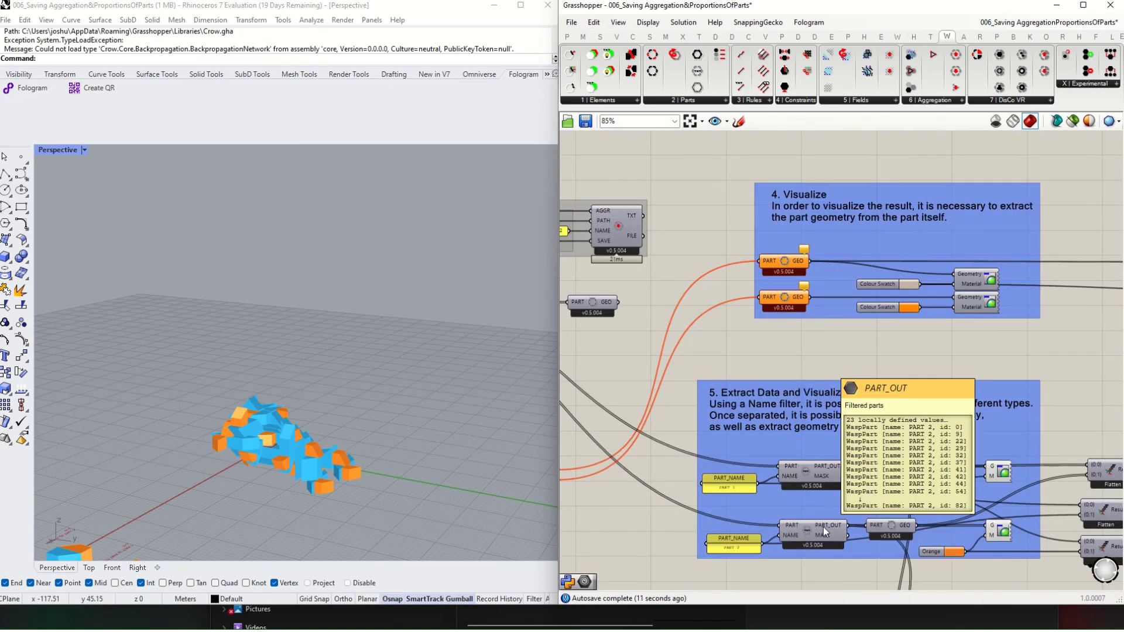
scroll(823, 527, down, 1)
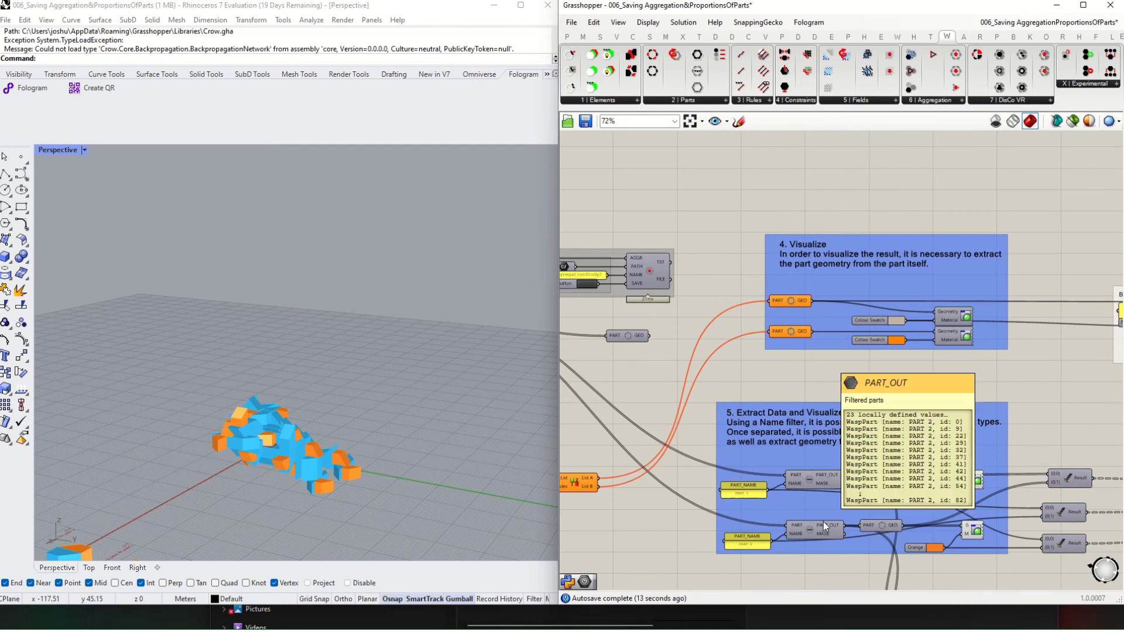
Step: Compare the catalog's proportion sliders and toggles with the parts extracted in the Extract Data and Visualize group
scroll(823, 521, down, 4)
right_drag(772, 487, 1094, 478)
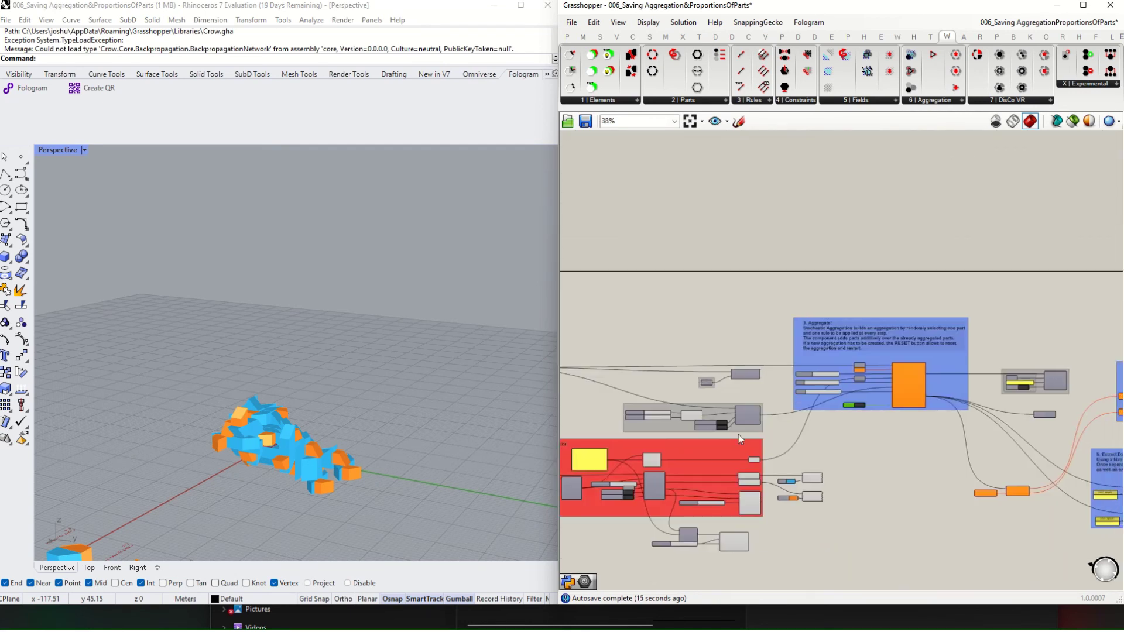
scroll(739, 434, up, 4)
scroll(602, 444, up, 2)
right_drag(602, 444, 703, 448)
scroll(715, 432, down, 3)
right_drag(932, 482, 699, 416)
right_drag(1075, 482, 894, 483)
scroll(907, 502, up, 2)
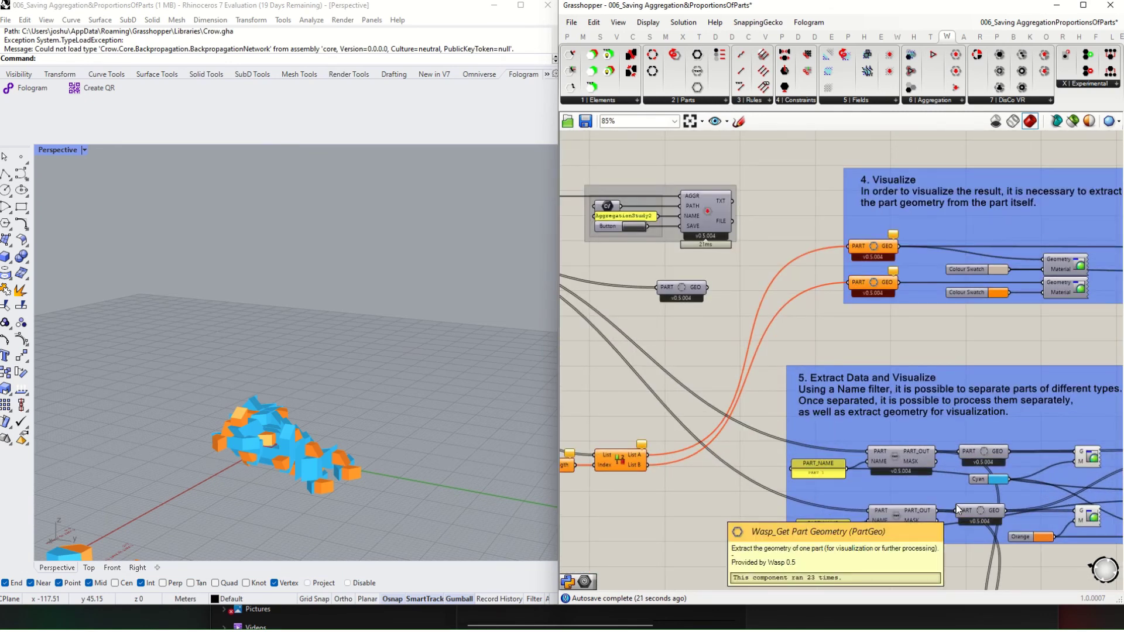
scroll(782, 477, down, 2)
right_drag(829, 418, 1021, 384)
right_drag(767, 445, 956, 480)
scroll(838, 450, up, 2)
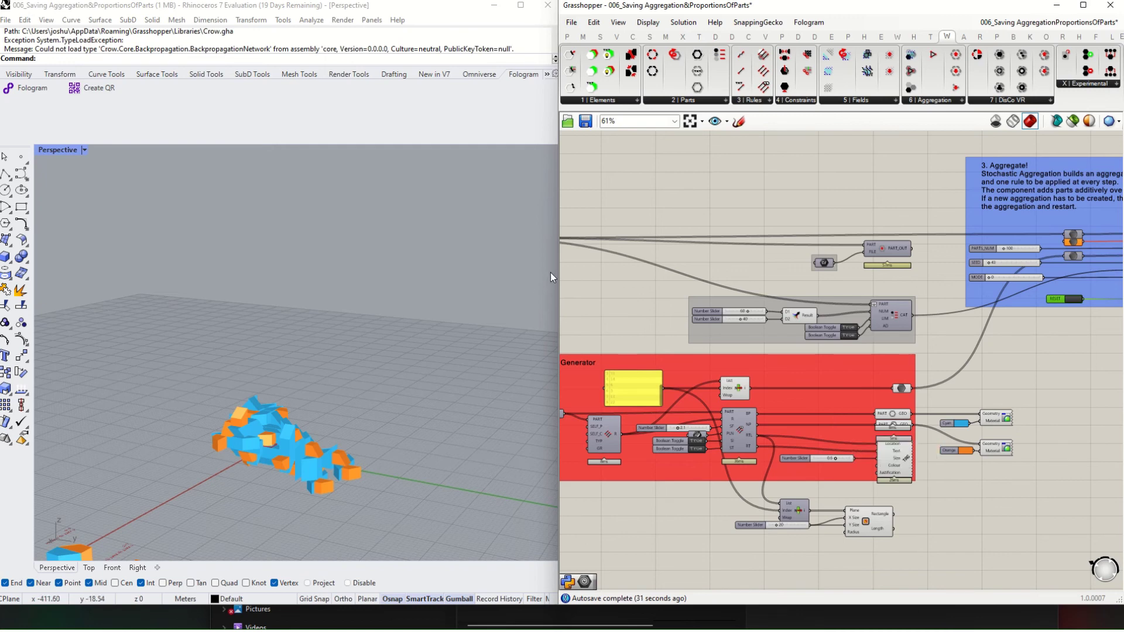
Step: Set the aggregation's SEED slider to 277 and reset the stochastic aggregation
right_drag(342, 404, 375, 462)
scroll(257, 395, up, 5)
right_drag(258, 395, 433, 393)
scroll(370, 456, up, 5)
scroll(1082, 266, up, 2)
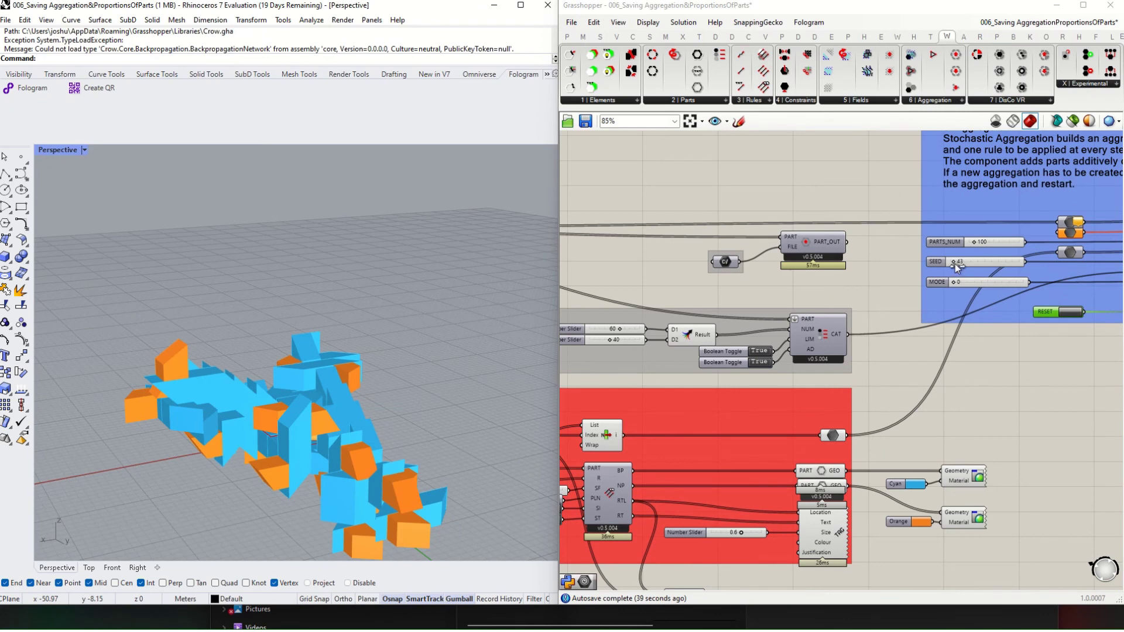
drag(954, 264, 970, 264)
right_drag(1036, 306, 896, 342)
click(927, 347)
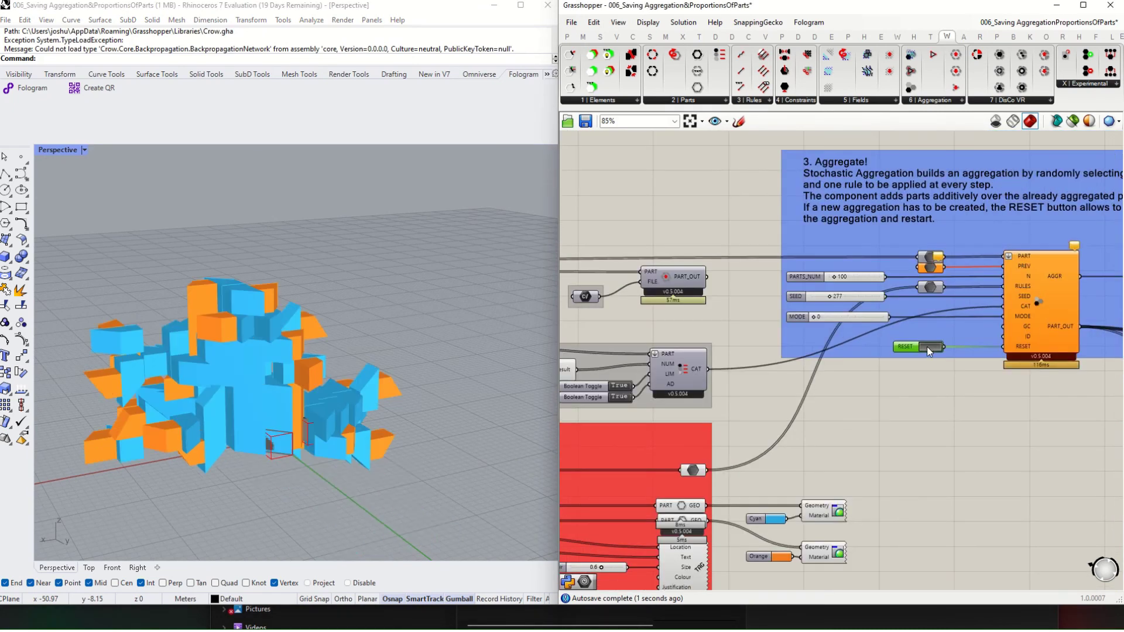
Step: Examine the new aggregation in the viewport and read the warning on the Stochastic Aggregation component
scroll(926, 347, down, 2)
right_drag(456, 402, 210, 372)
right_drag(1007, 361, 734, 309)
scroll(734, 309, down, 2)
scroll(758, 253, up, 3)
mouse_move(766, 248)
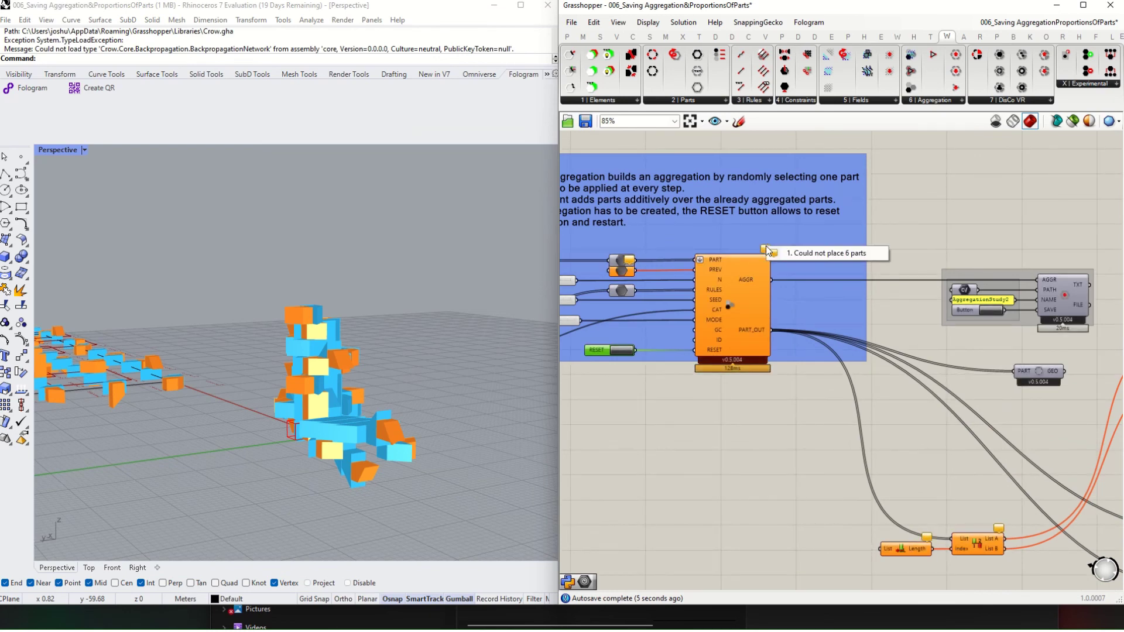
scroll(848, 389, down, 3)
scroll(677, 326, up, 1)
right_drag(866, 378, 802, 343)
scroll(683, 273, up, 3)
right_drag(684, 273, 788, 317)
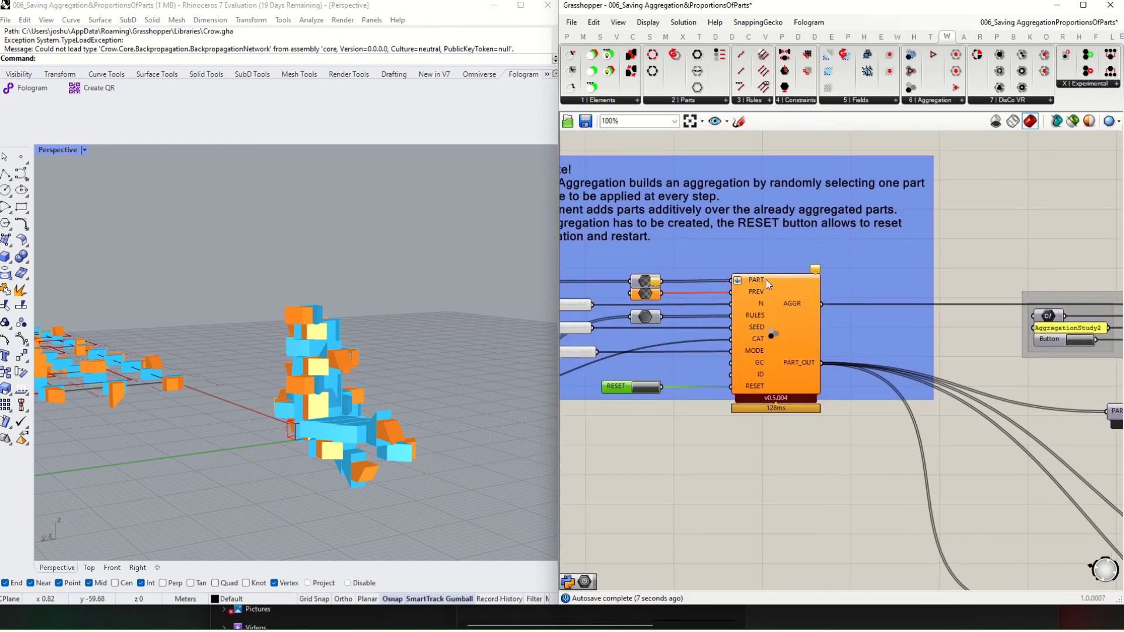
scroll(765, 279, up, 2)
scroll(744, 331, down, 1)
scroll(753, 337, down, 2)
Step: Check the filtered part lists of both name filters against the limited parts catalog
right_drag(791, 368, 399, 221)
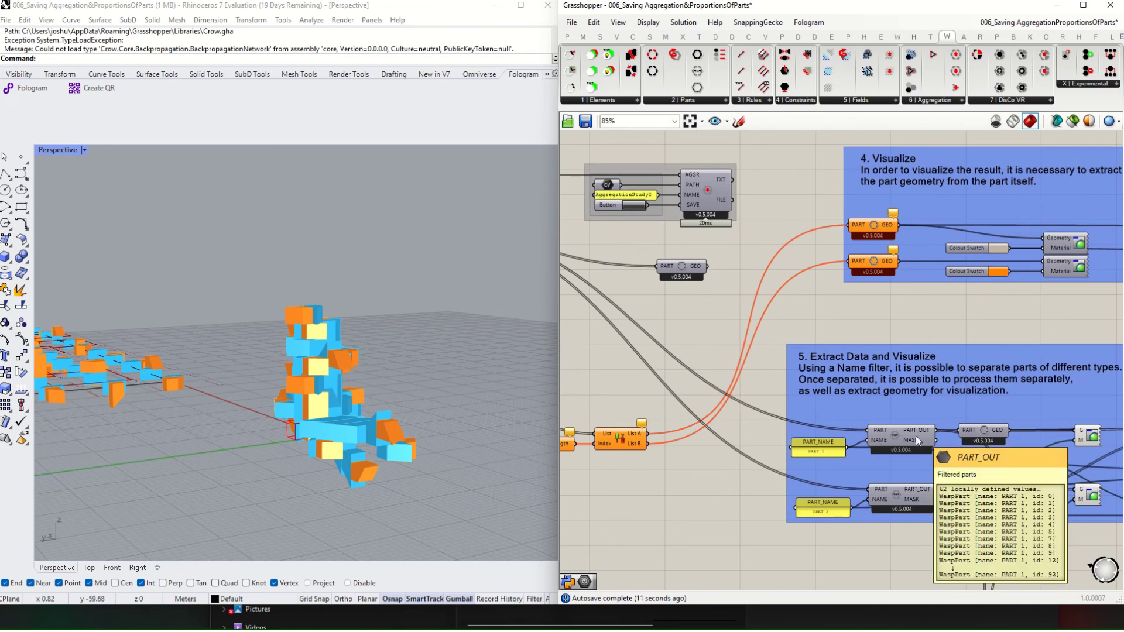
mouse_move(911, 490)
scroll(911, 487, down, 4)
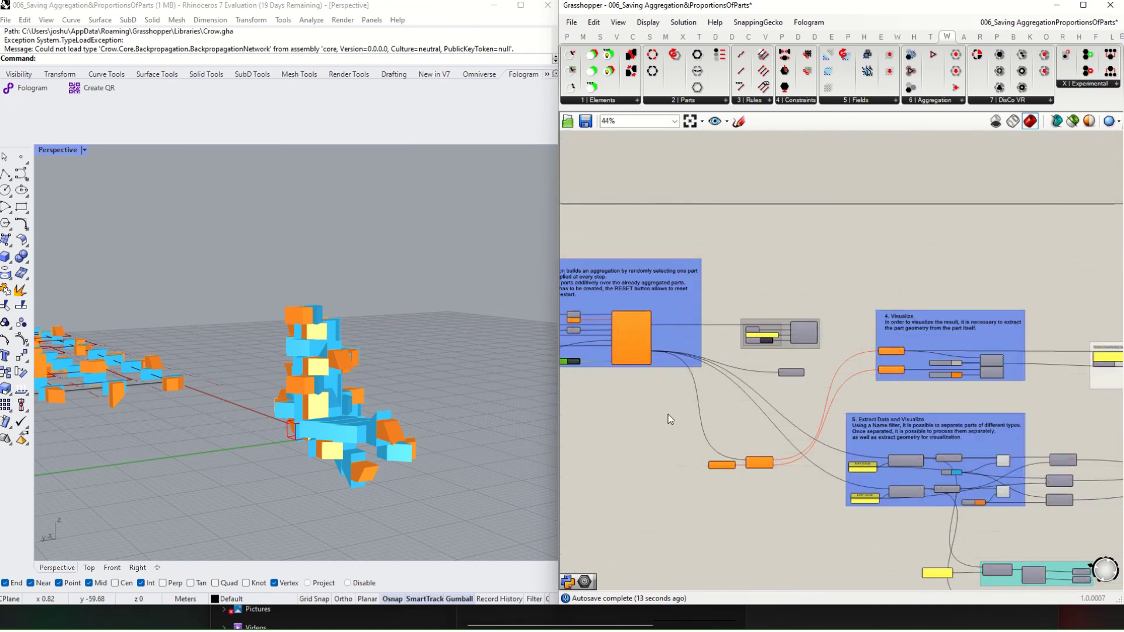
right_drag(563, 402, 875, 413)
scroll(759, 375, up, 2)
scroll(759, 375, up, 1)
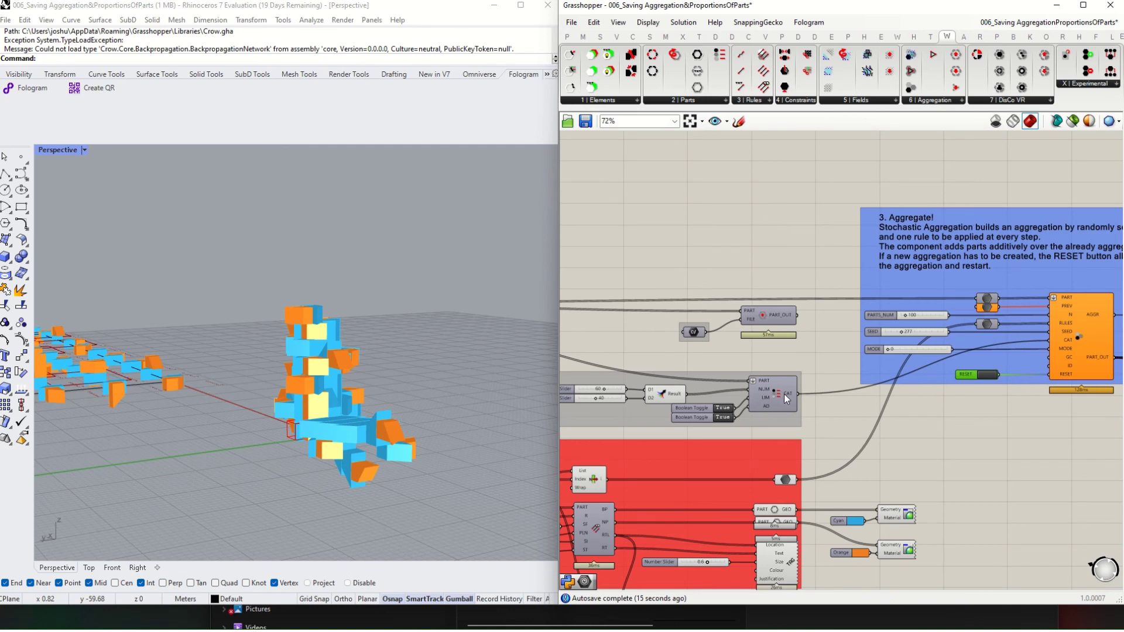
Step: Review the Rule Generator group and its grid of part rules in the viewport
right_drag(754, 538, 1069, 389)
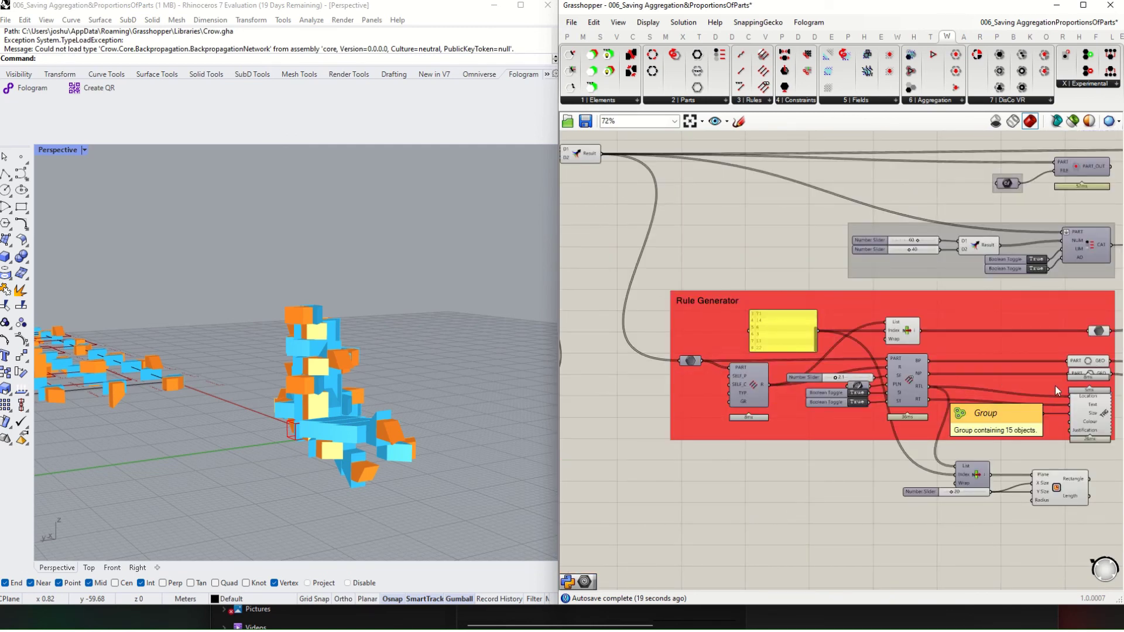
scroll(226, 342, down, 9)
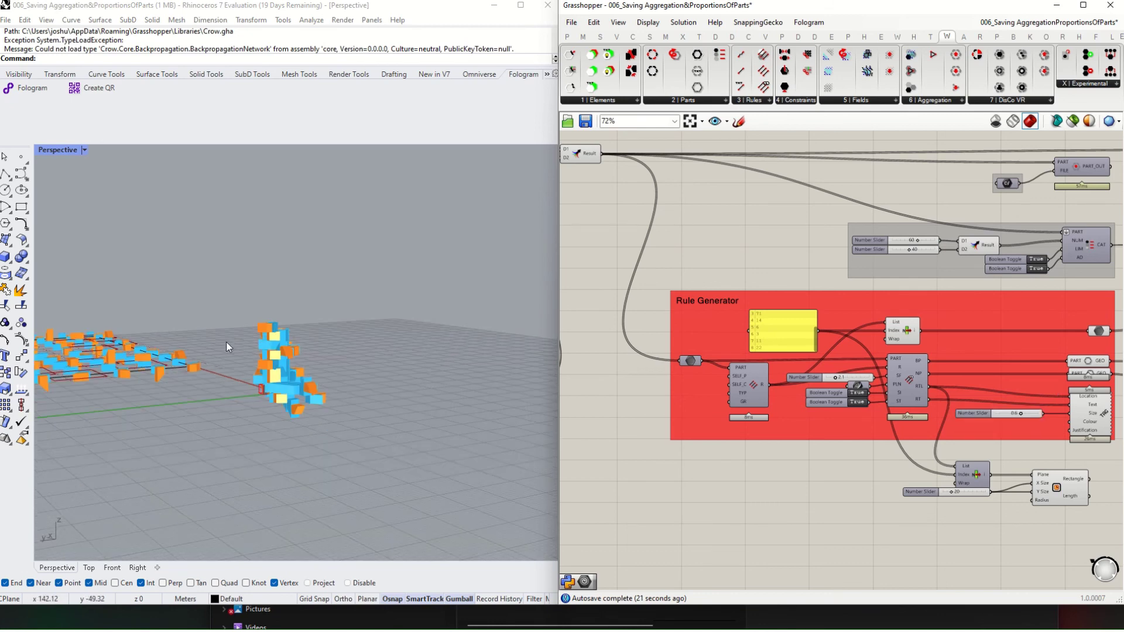
right_drag(226, 344, 258, 404)
scroll(78, 489, up, 5)
scroll(79, 488, up, 2)
scroll(773, 361, down, 1)
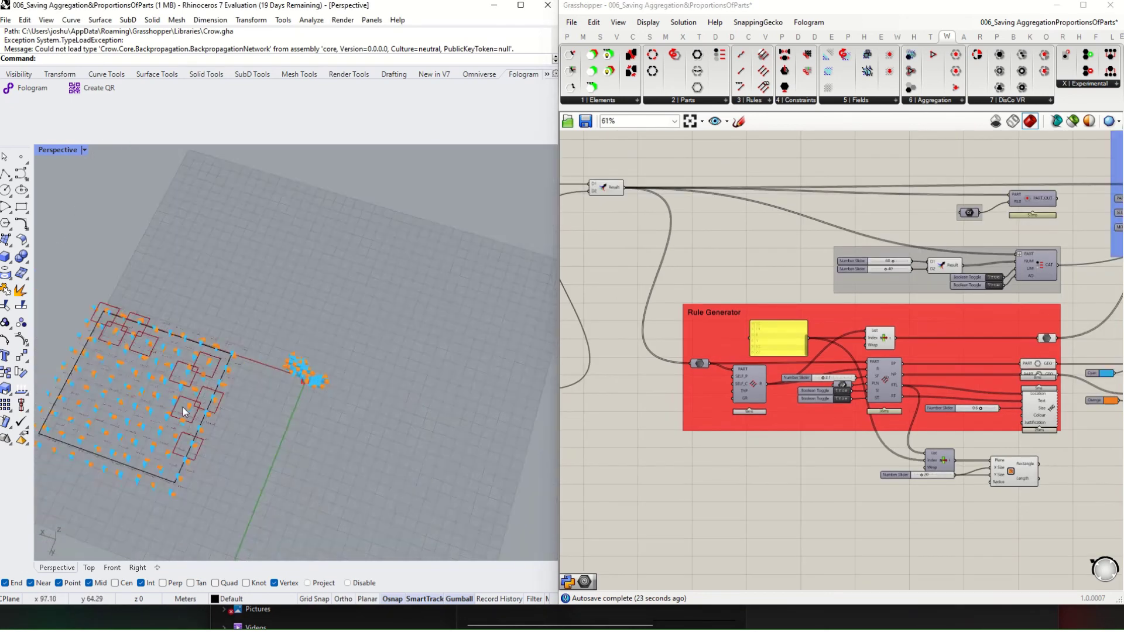
right_drag(952, 401, 867, 421)
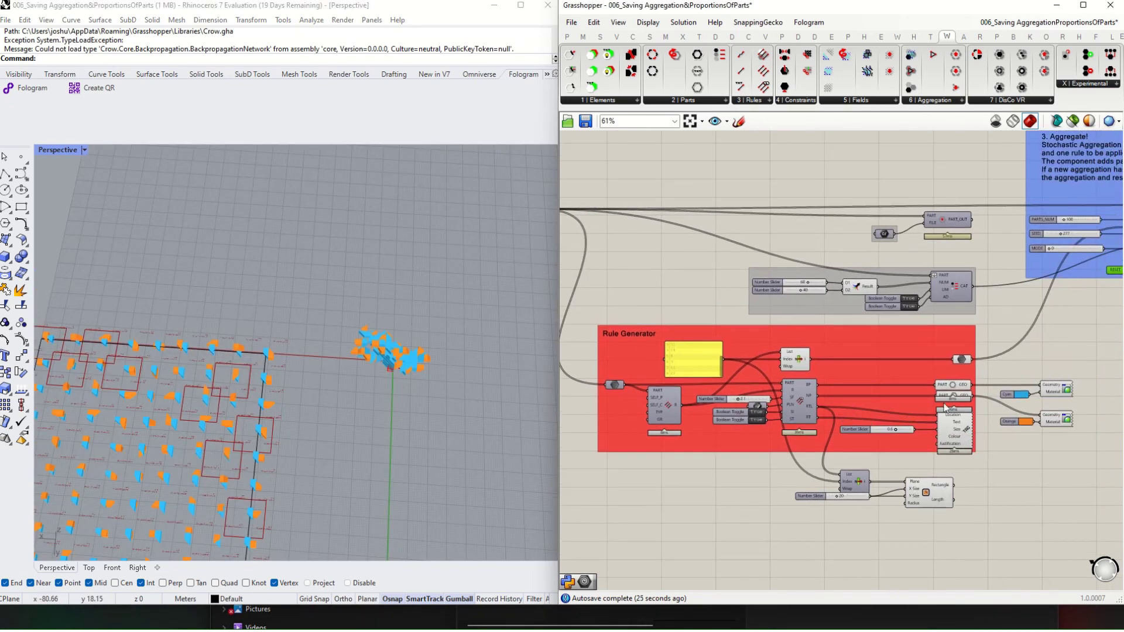
scroll(966, 394, up, 1)
right_drag(988, 375, 802, 379)
right_drag(940, 344, 688, 397)
right_drag(841, 381, 1054, 402)
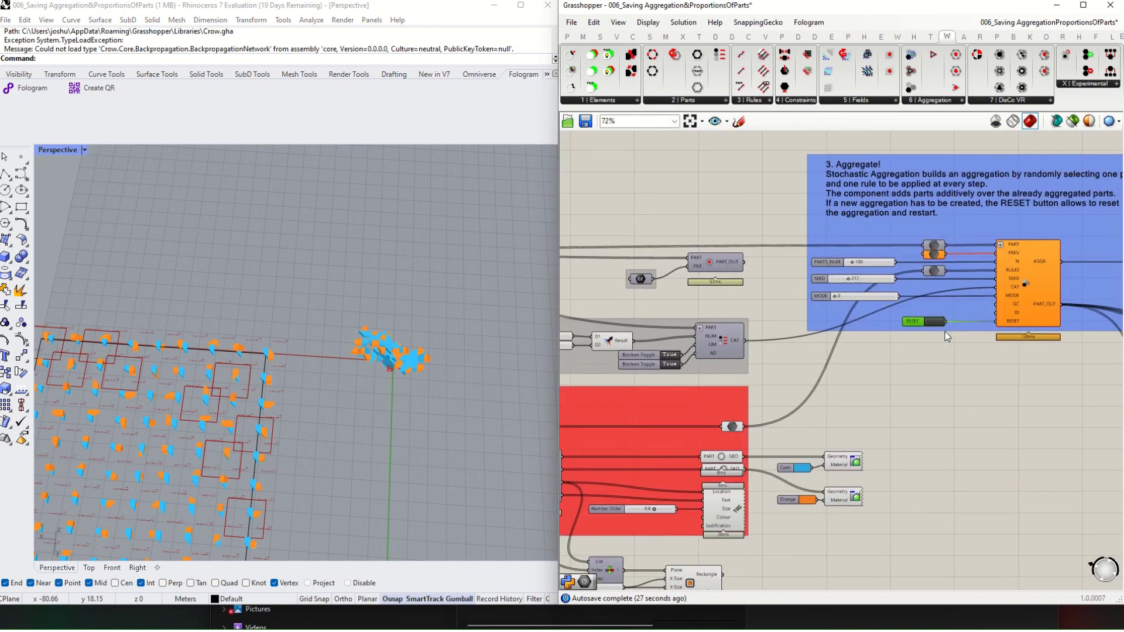
Step: Set the catalog's D2 number slider to 30 and reset the stochastic aggregation
right_drag(609, 337, 752, 352)
scroll(701, 347, up, 3)
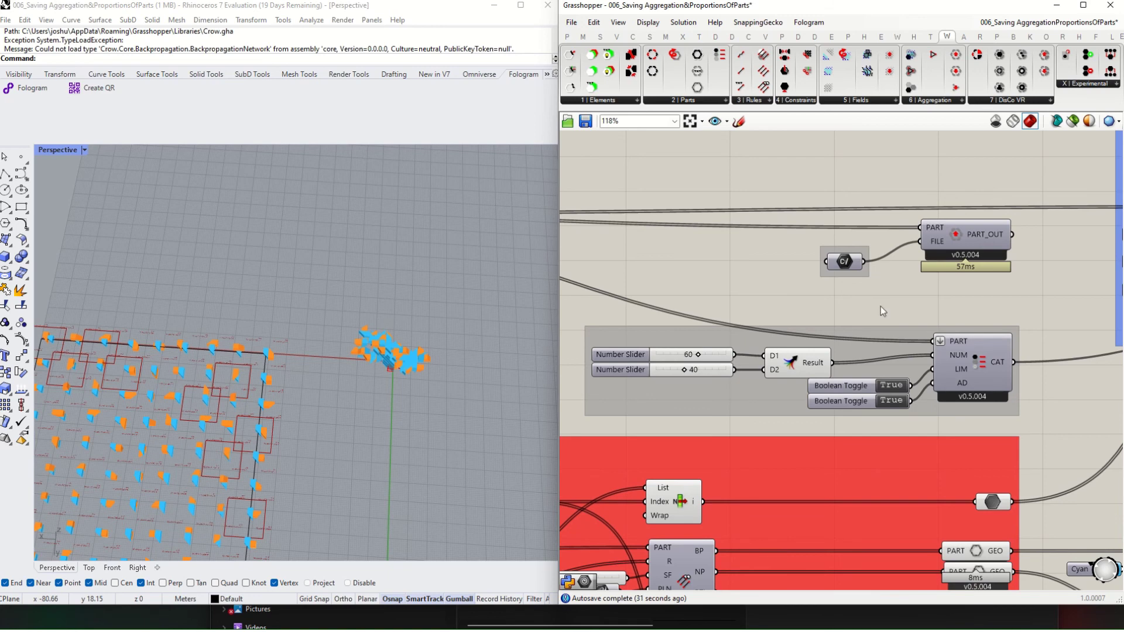
click(670, 373)
double_click(669, 374)
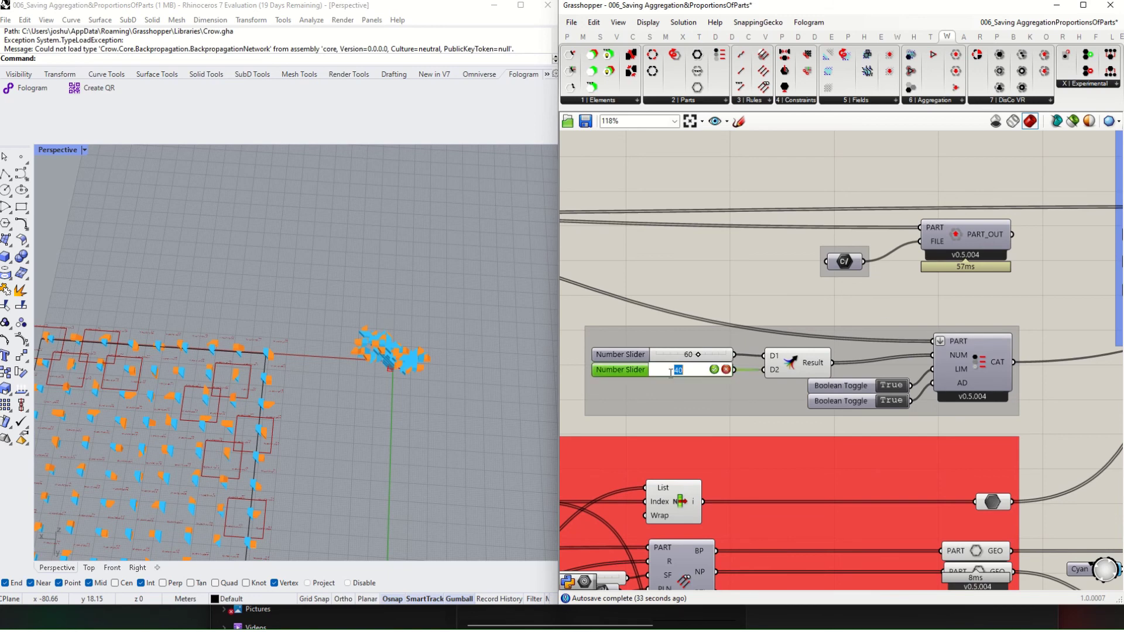
text(30)
key(Return)
scroll(878, 380, down, 3)
right_drag(1109, 358, 817, 339)
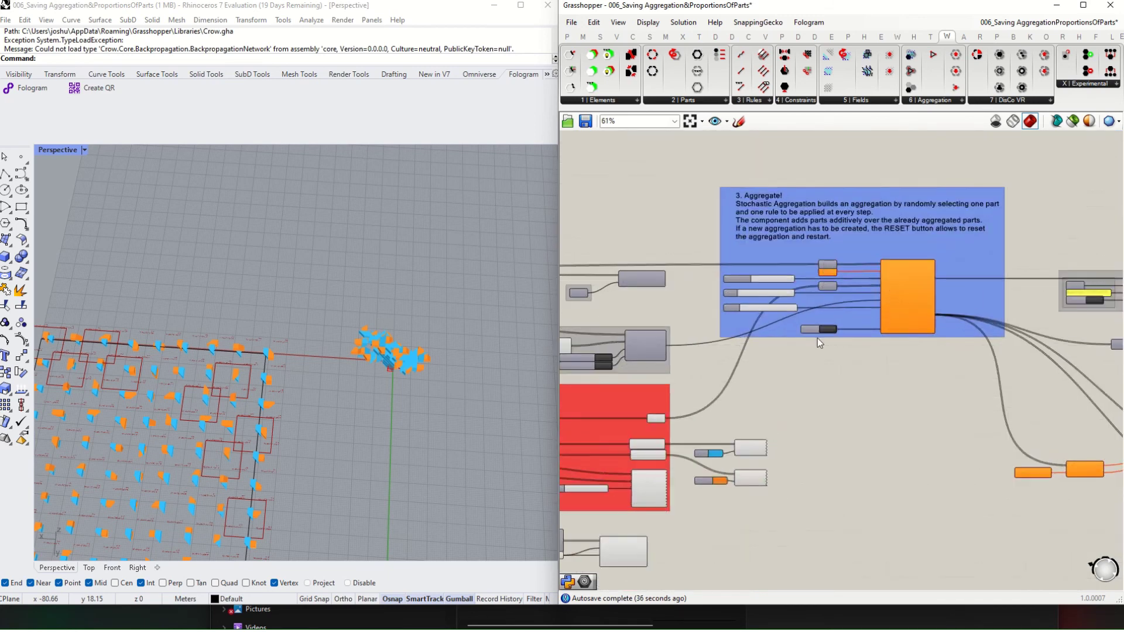
scroll(817, 338, up, 2)
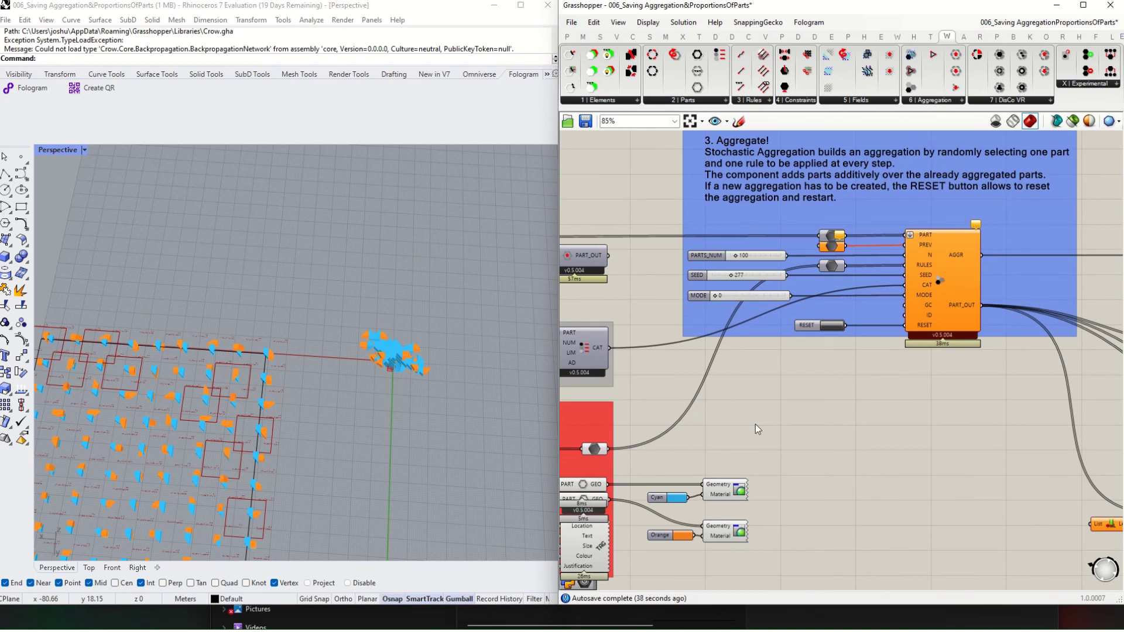
scroll(749, 411, down, 3)
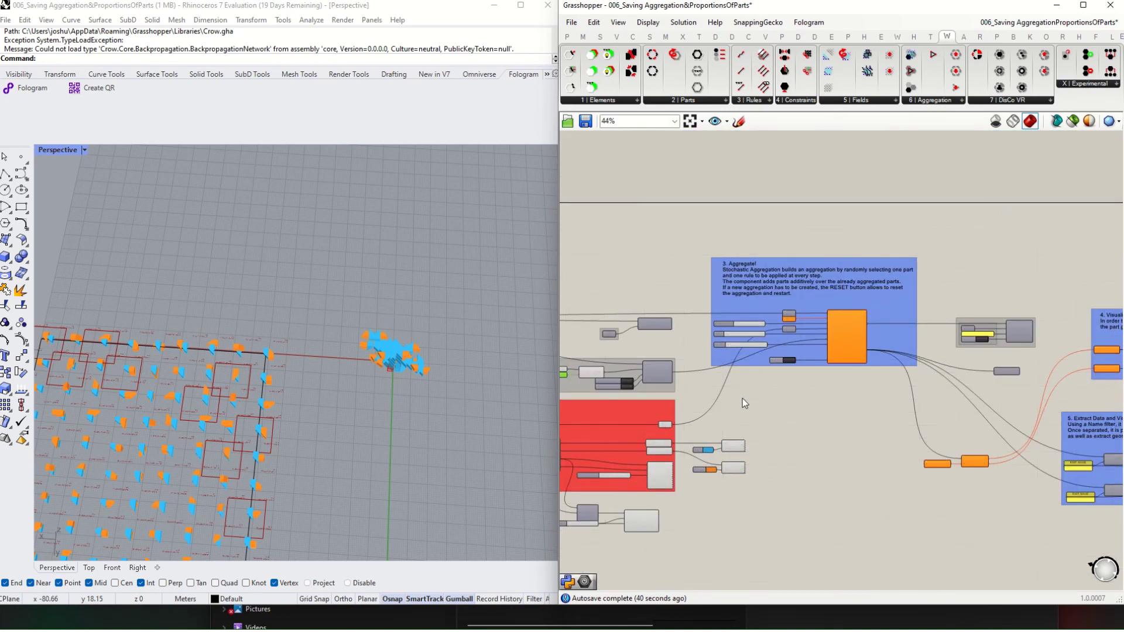